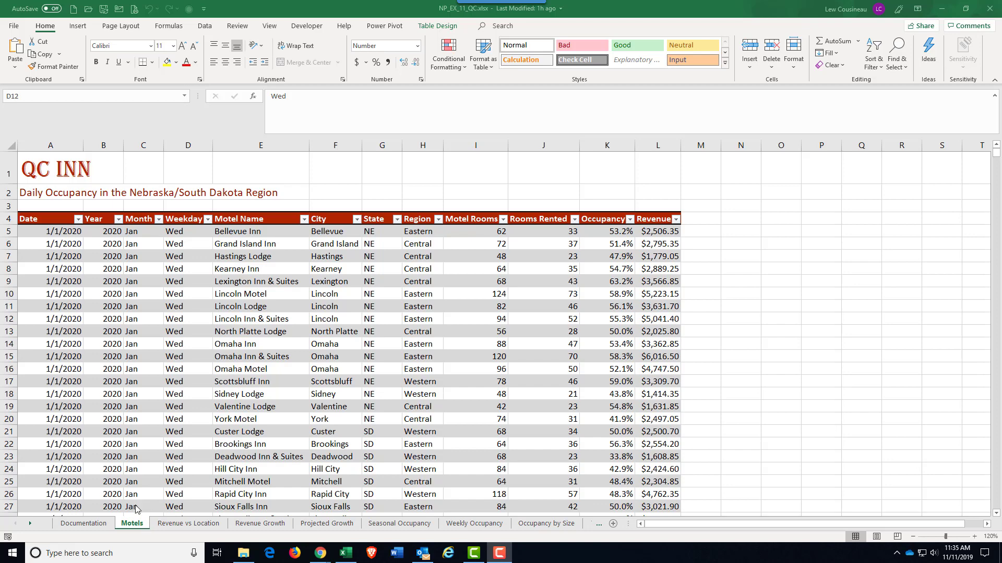
# Step: Create a PivotTable from the Motels table on a new worksheet
pyautogui.click(168, 320)
pyautogui.scroll(-2, 172, 334)
pyautogui.scroll(2, 172, 334)
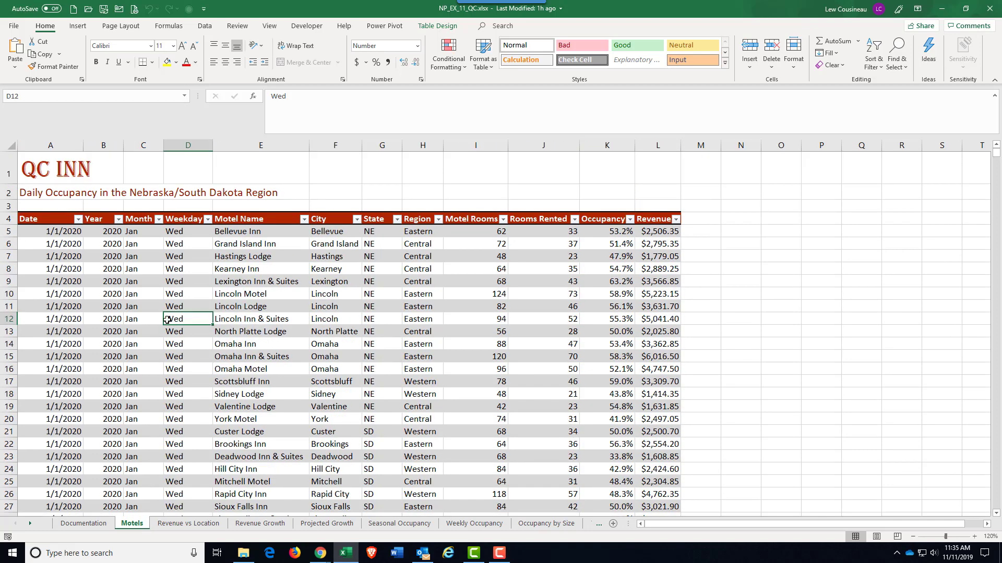
pyautogui.click(198, 307)
pyautogui.click(78, 26)
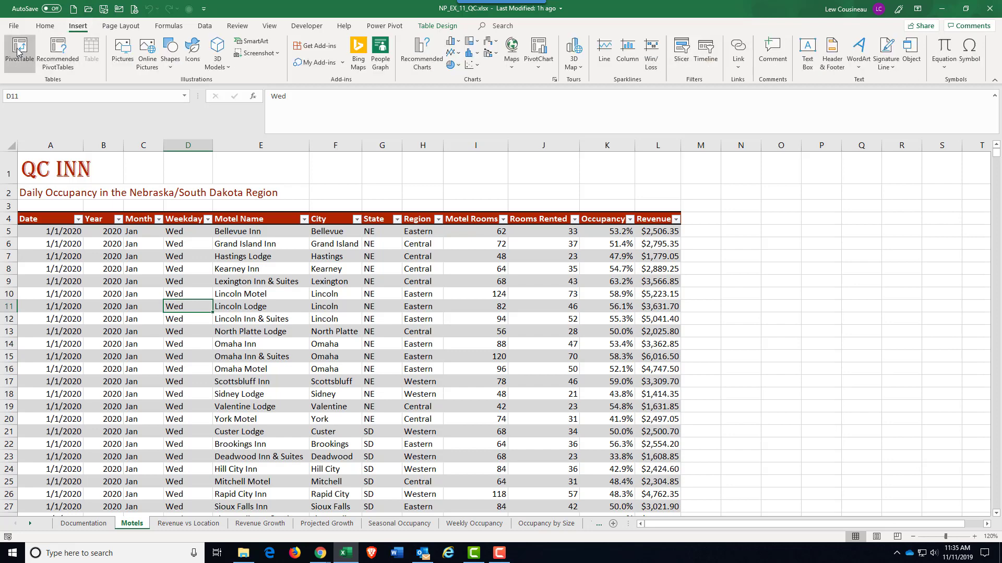
pyautogui.click(18, 50)
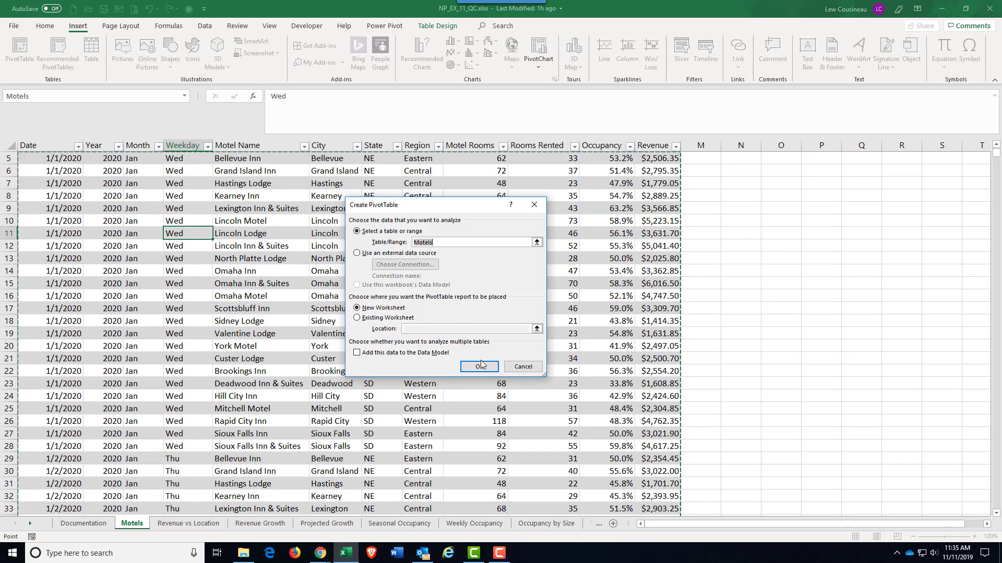
pyautogui.click(480, 365)
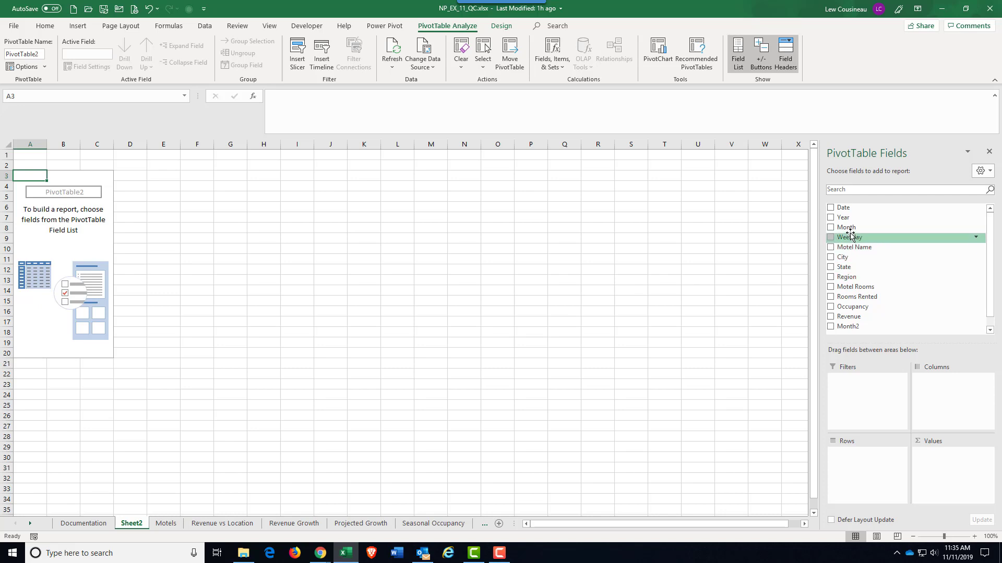
# Step: Lay out the PivotTable with Month as rows, Year as columns and Revenue as summed values
pyautogui.moveTo(845, 228); pyautogui.dragTo(875, 464)
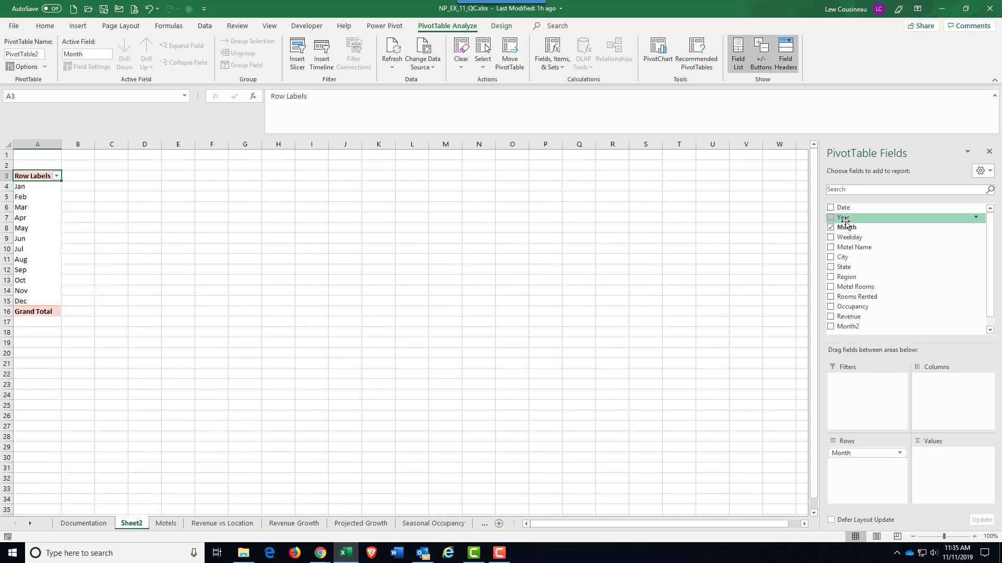
pyautogui.moveTo(872, 217); pyautogui.dragTo(950, 385)
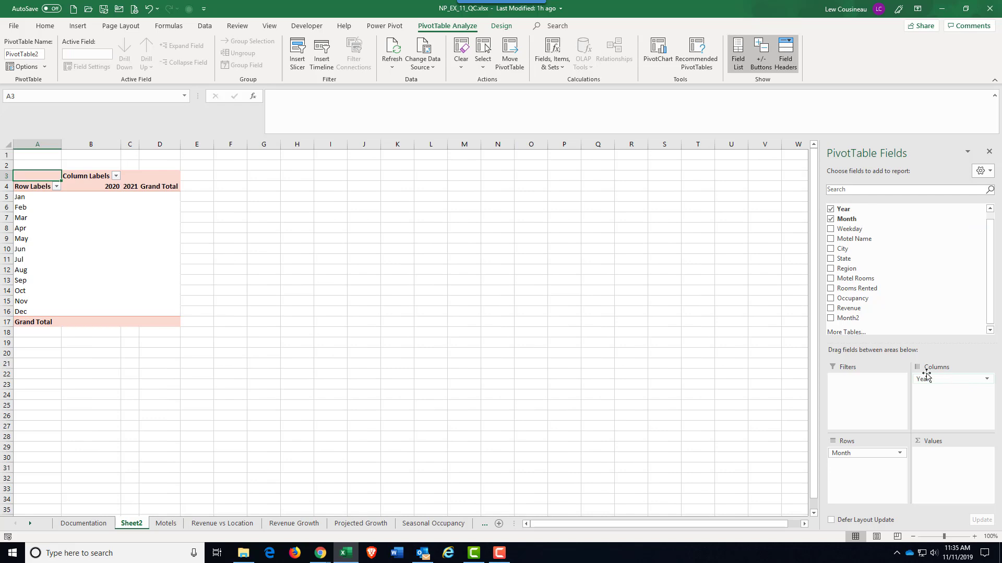
pyautogui.moveTo(849, 310); pyautogui.dragTo(939, 459)
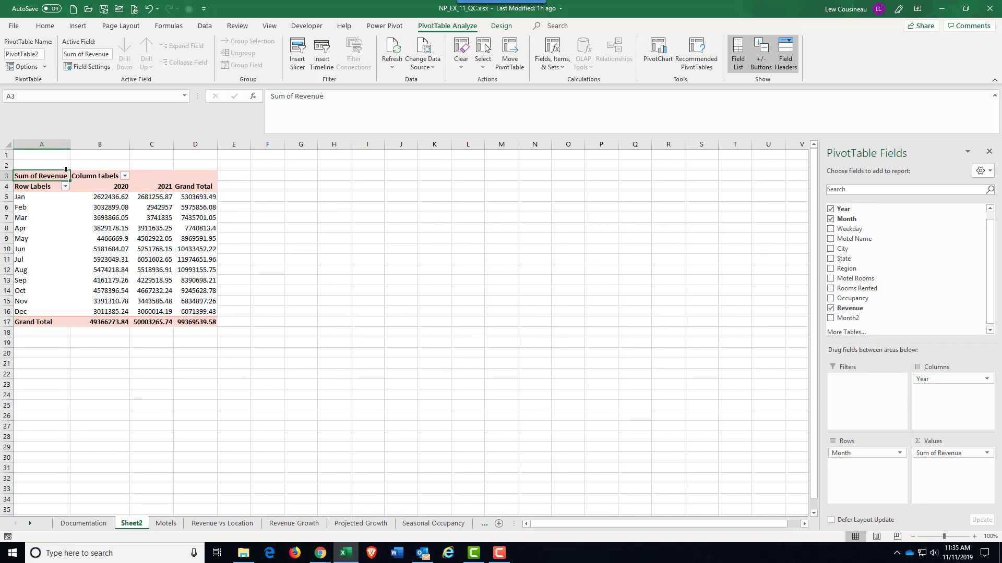
# Step: Filter the PivotTable's Year column labels to show only 2020
pyautogui.click(125, 176)
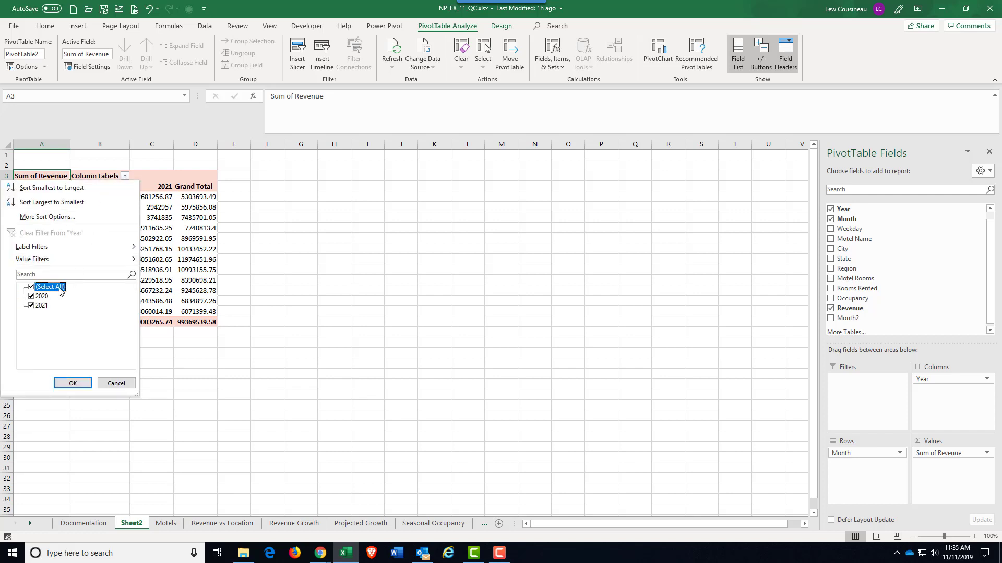
pyautogui.click(32, 287)
pyautogui.click(31, 297)
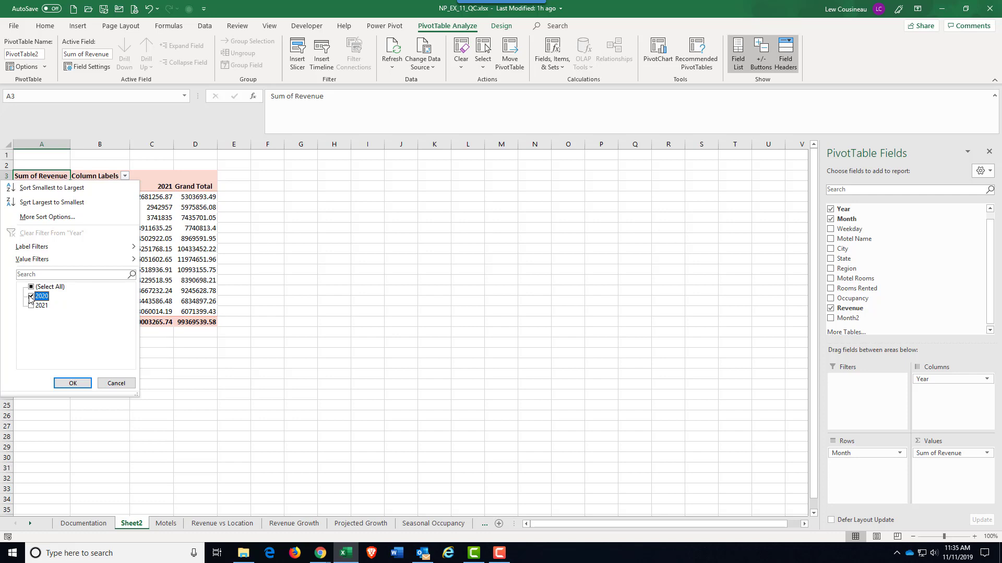
pyautogui.click(65, 384)
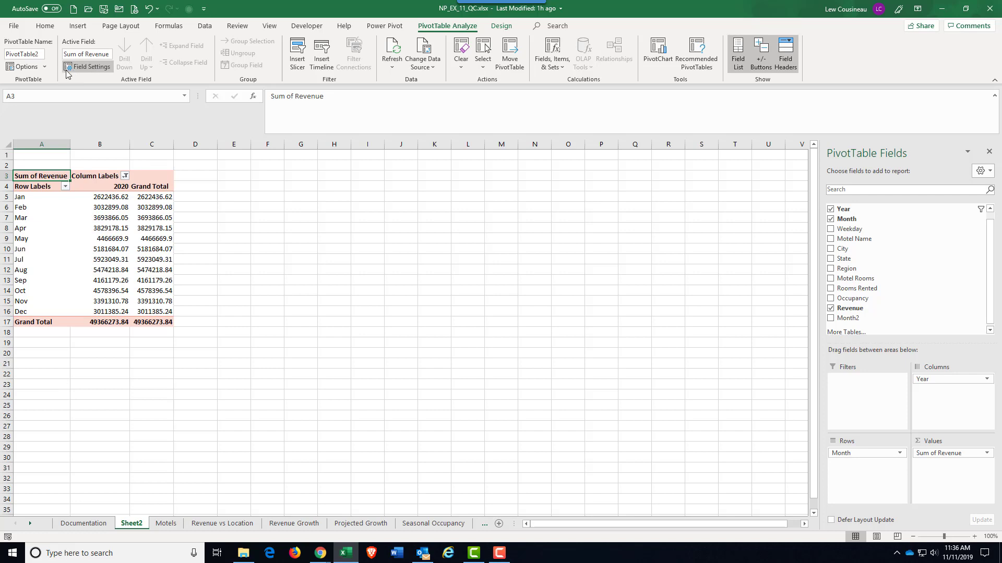
# Step: Set the PivotTable's grand totals to On for Columns Only
pyautogui.click(498, 27)
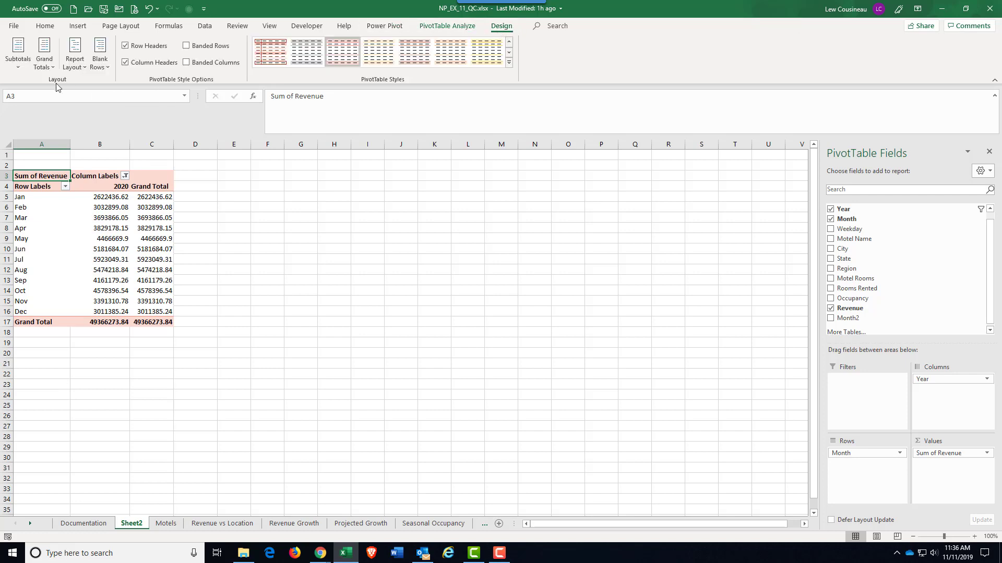
pyautogui.click(44, 55)
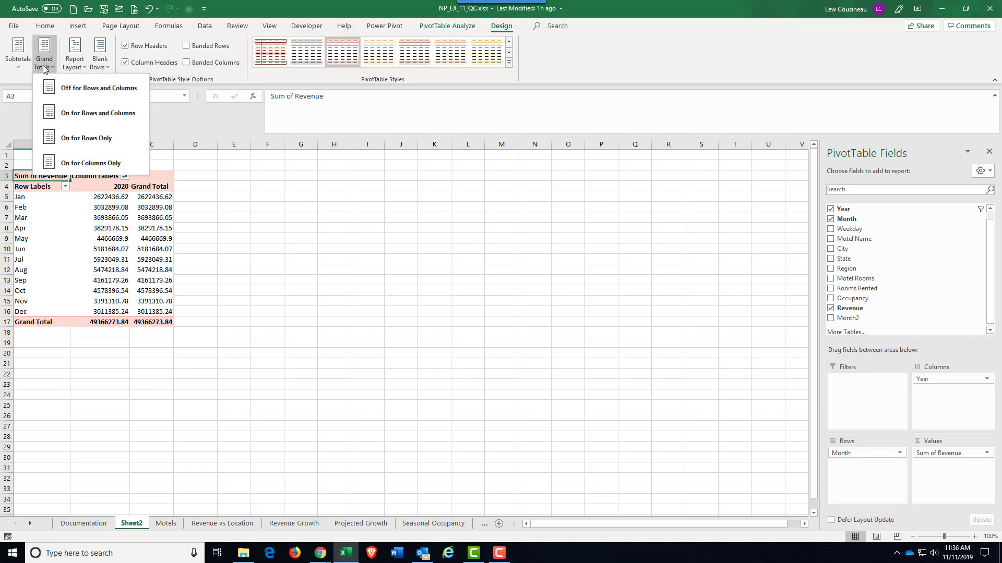
pyautogui.click(84, 164)
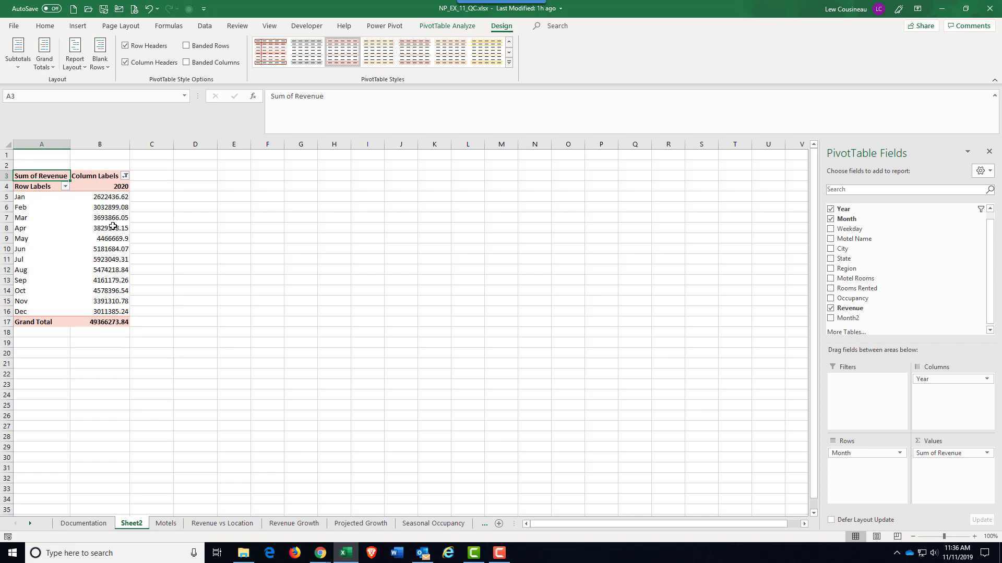
# Step: Add the Revenue field to the PivotTable's values a second time, below Sum of Revenue
pyautogui.click(107, 199)
pyautogui.moveTo(150, 194); pyautogui.dragTo(170, 311)
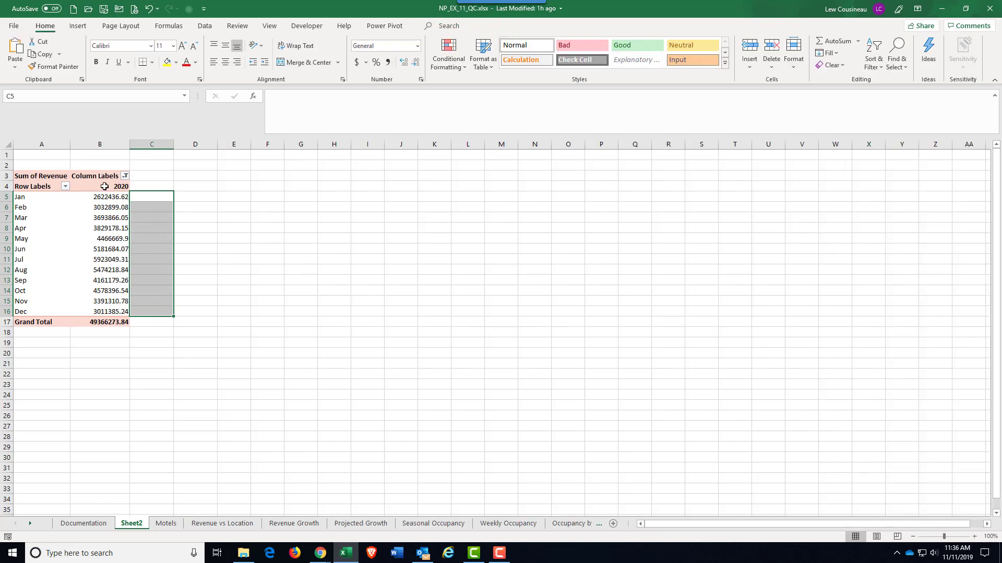
pyautogui.click(104, 186)
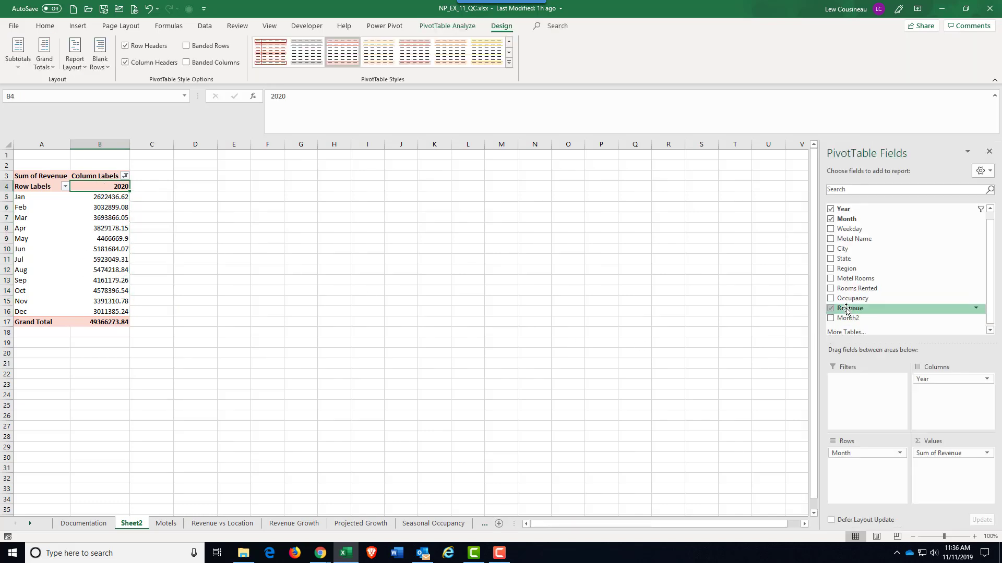
pyautogui.moveTo(849, 308); pyautogui.dragTo(943, 470)
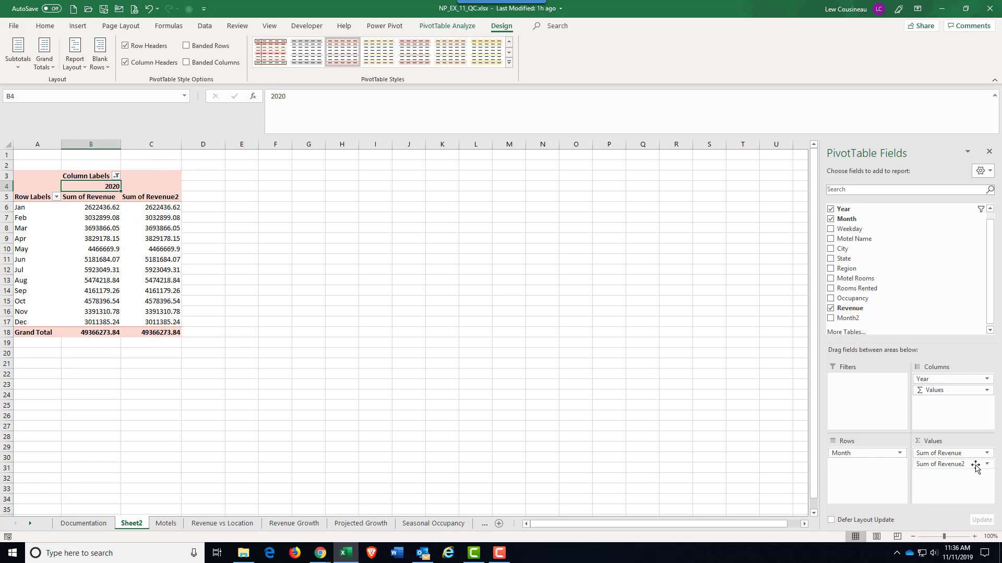
# Step: Show the second revenue value field, Sum of Revenue2, as Rank Largest to Smallest with Month as the base field
pyautogui.click(165, 254)
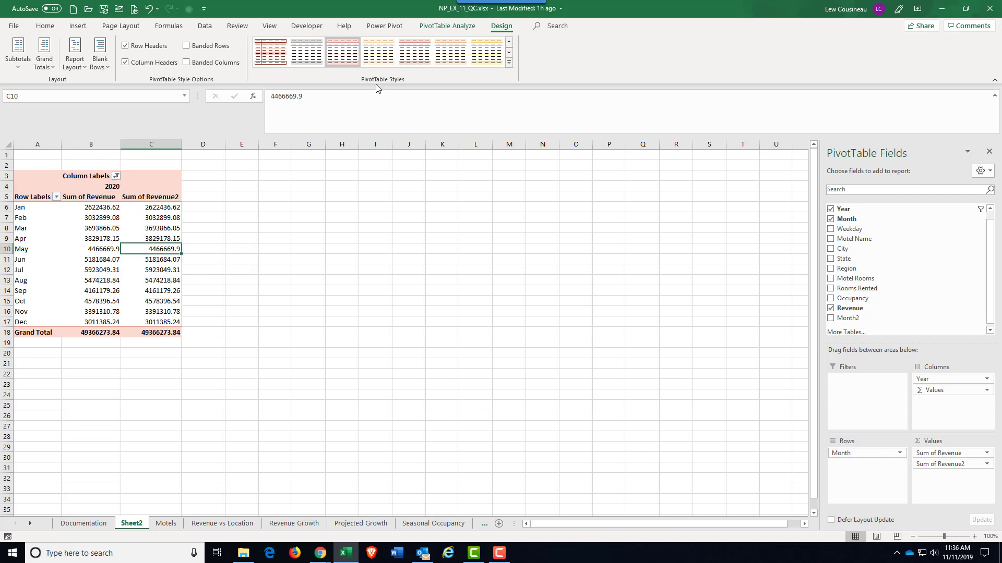
pyautogui.click(459, 28)
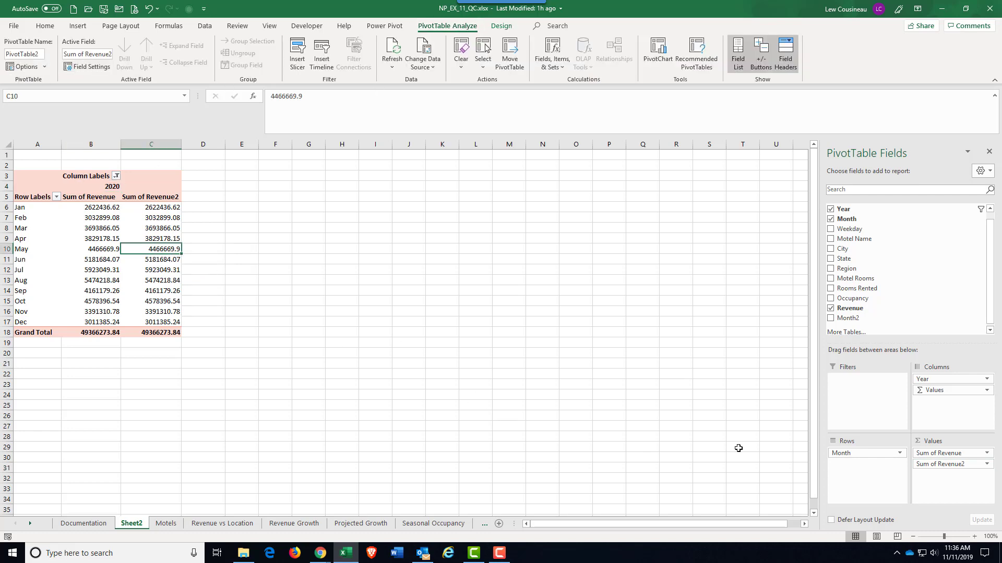
pyautogui.click(987, 465)
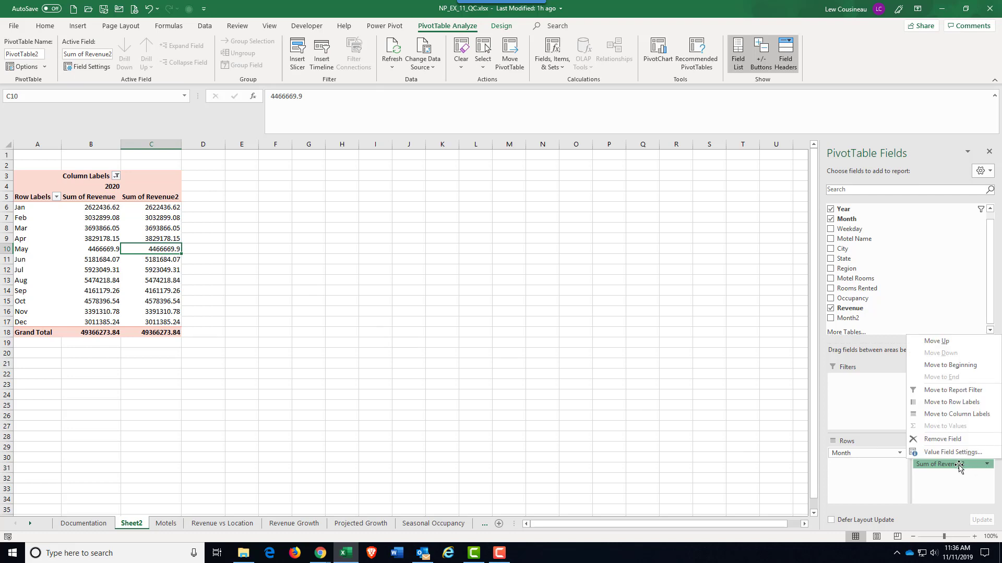
pyautogui.click(946, 452)
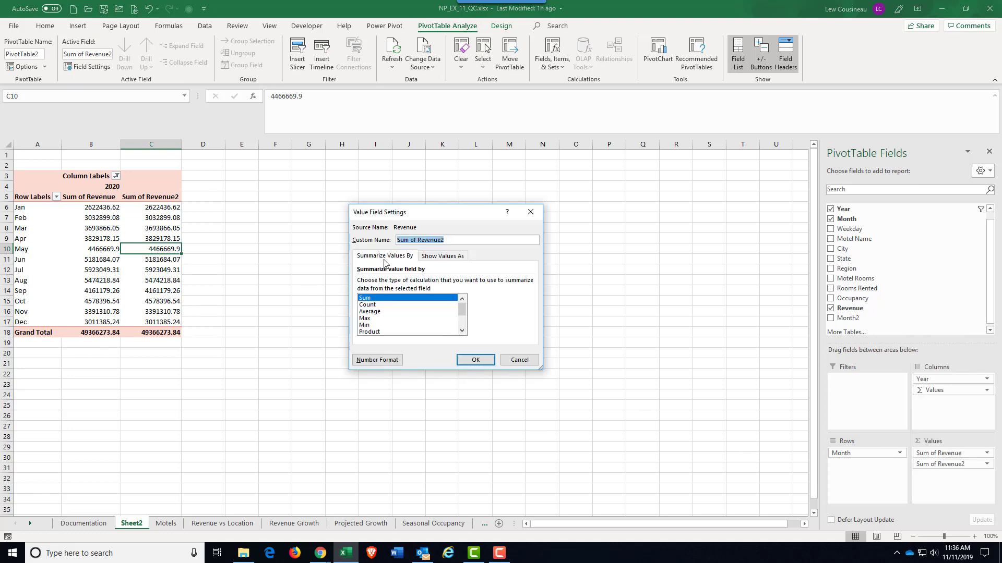
pyautogui.click(442, 257)
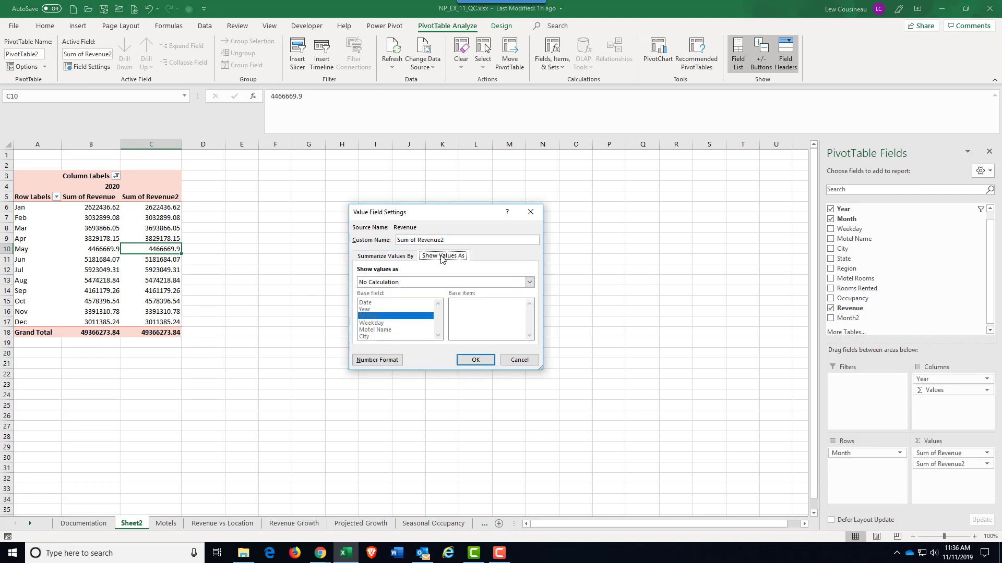
pyautogui.moveTo(423, 212); pyautogui.dragTo(243, 136)
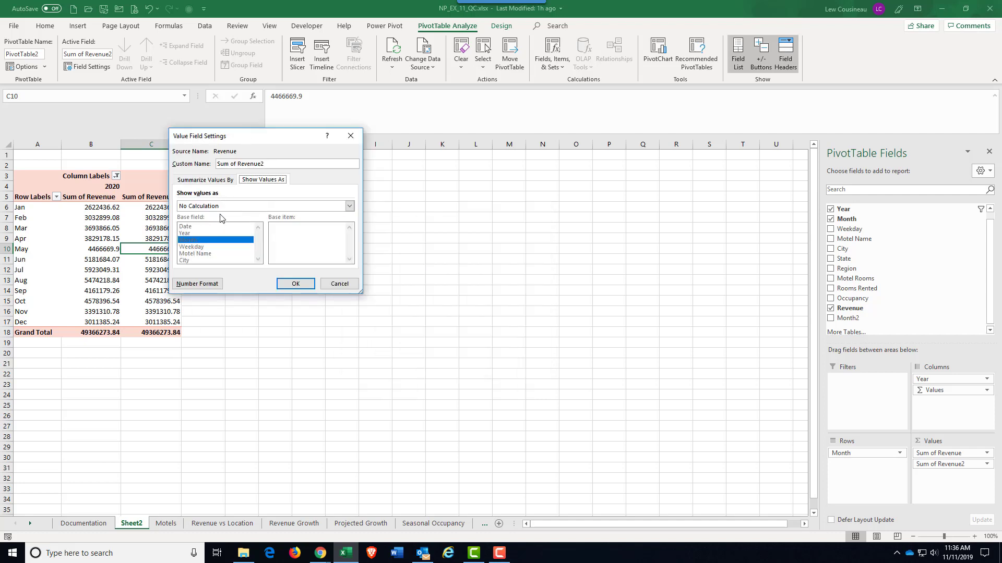
pyautogui.click(234, 207)
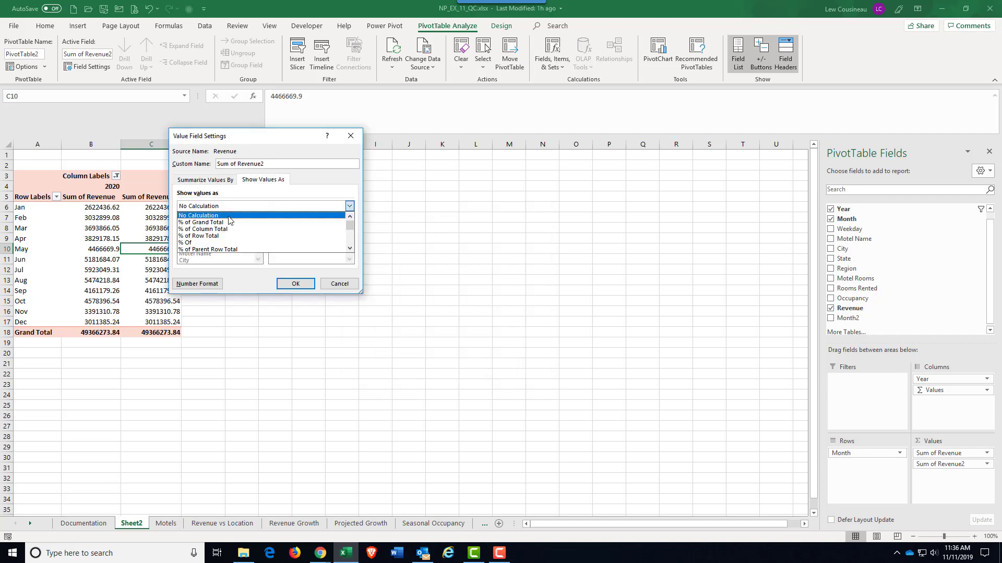
pyautogui.scroll(-1, 228, 221)
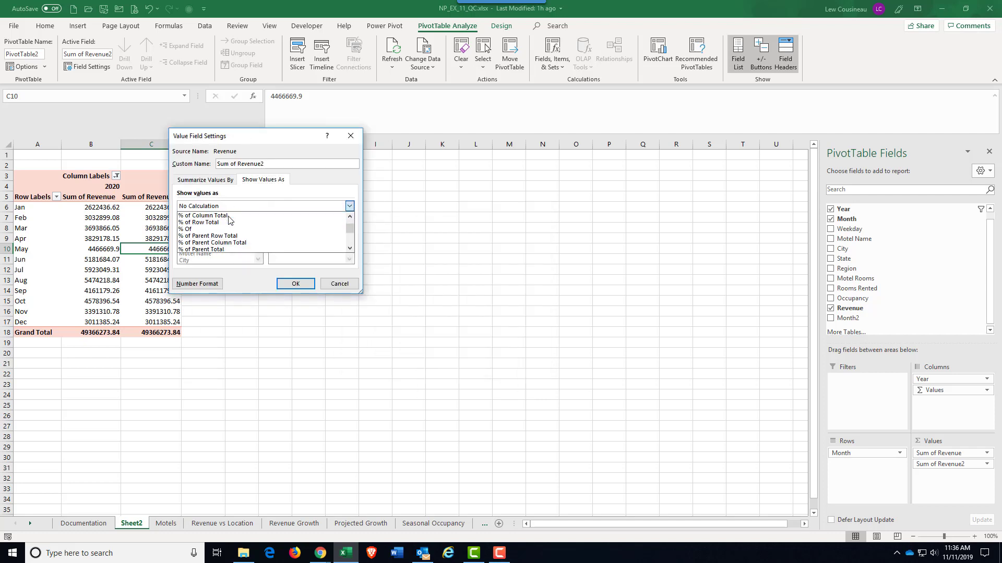
pyautogui.scroll(-4, 229, 219)
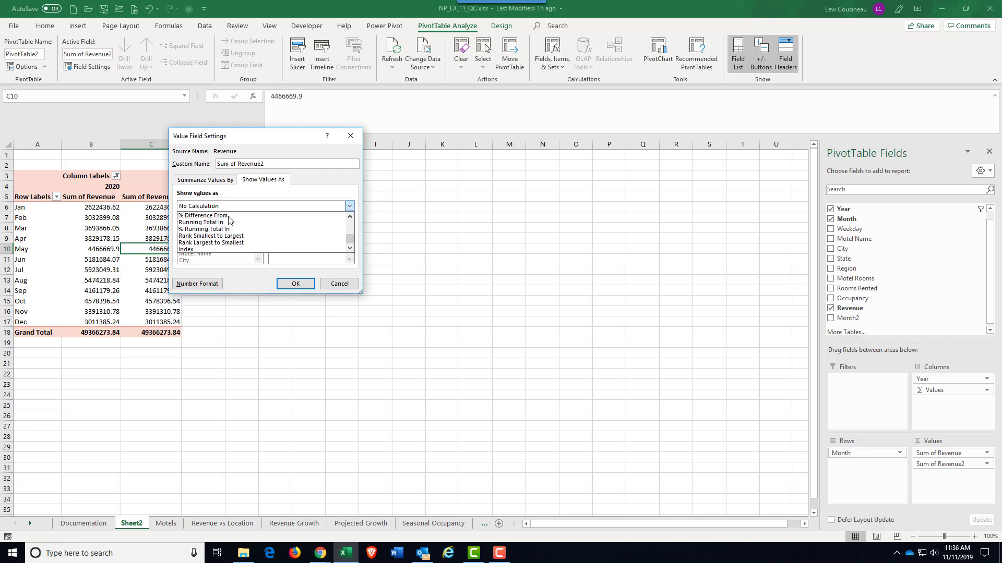
pyautogui.click(208, 244)
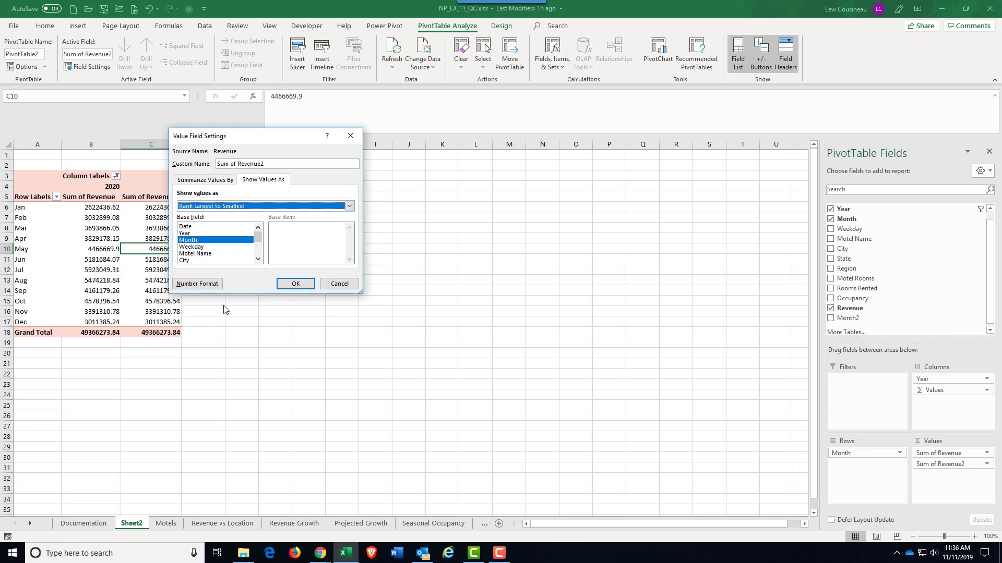
pyautogui.click(308, 286)
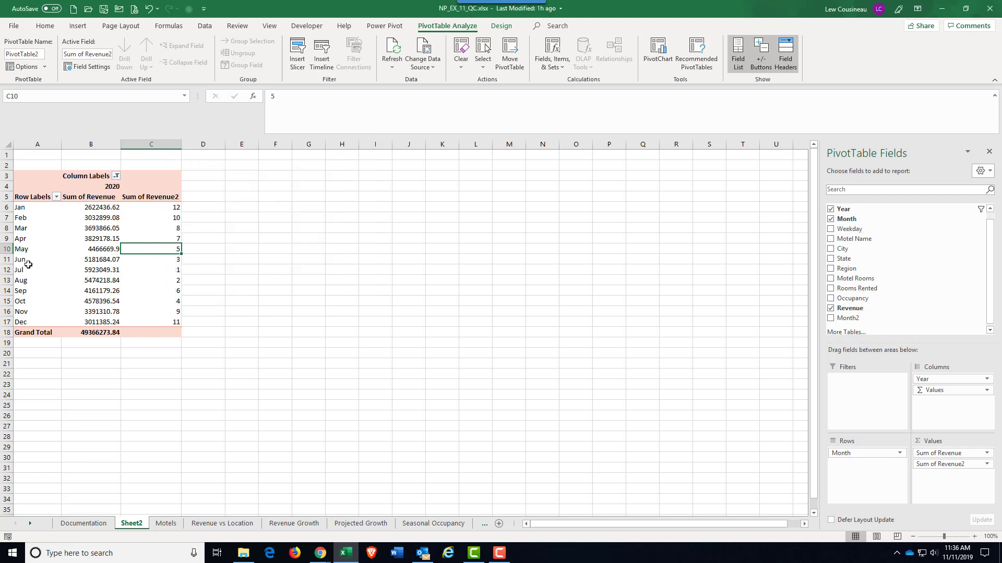
pyautogui.click(7, 269)
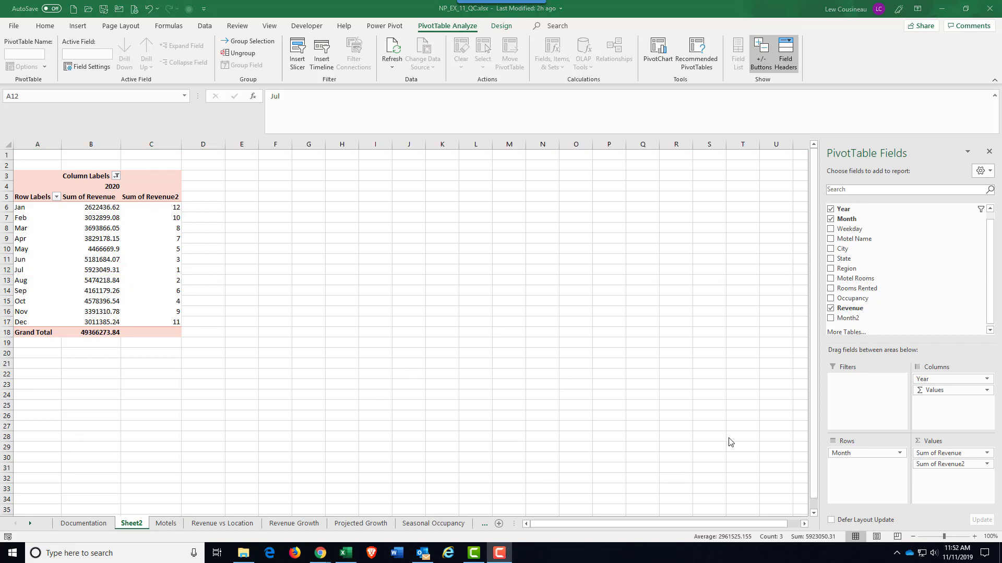
# Step: Give the Sum of Revenue2 value field the custom name Rank
pyautogui.click(986, 465)
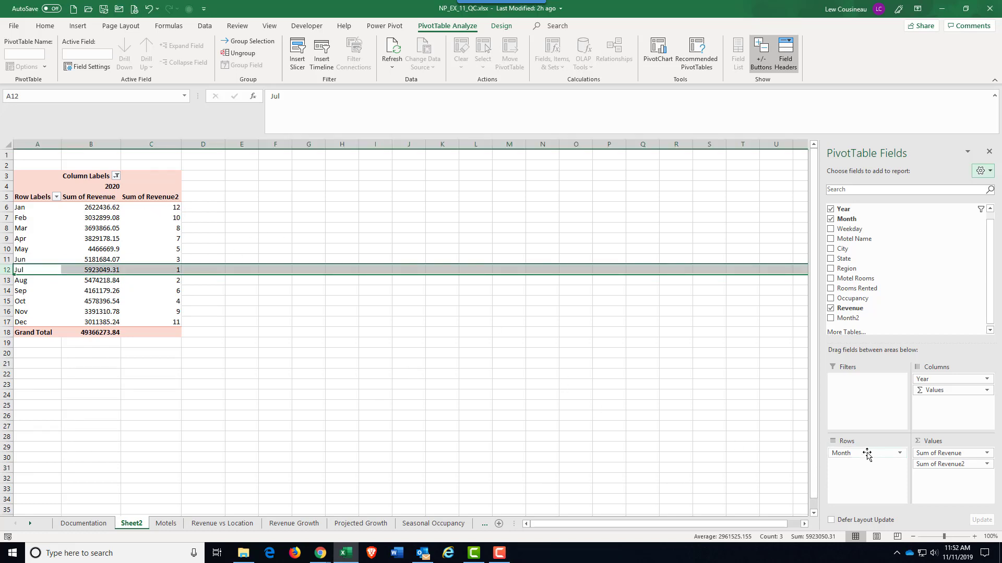
pyautogui.click(988, 467)
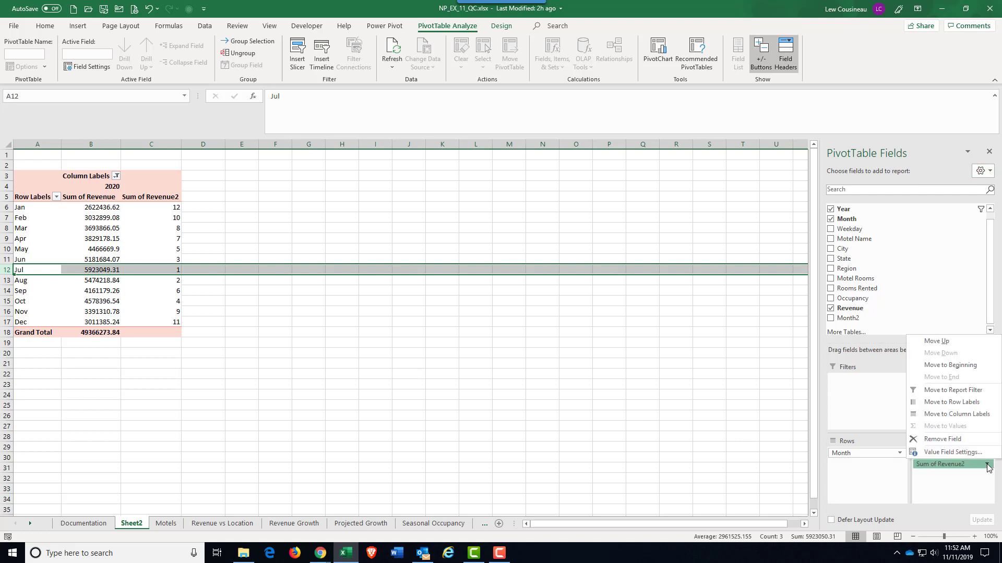
pyautogui.click(940, 459)
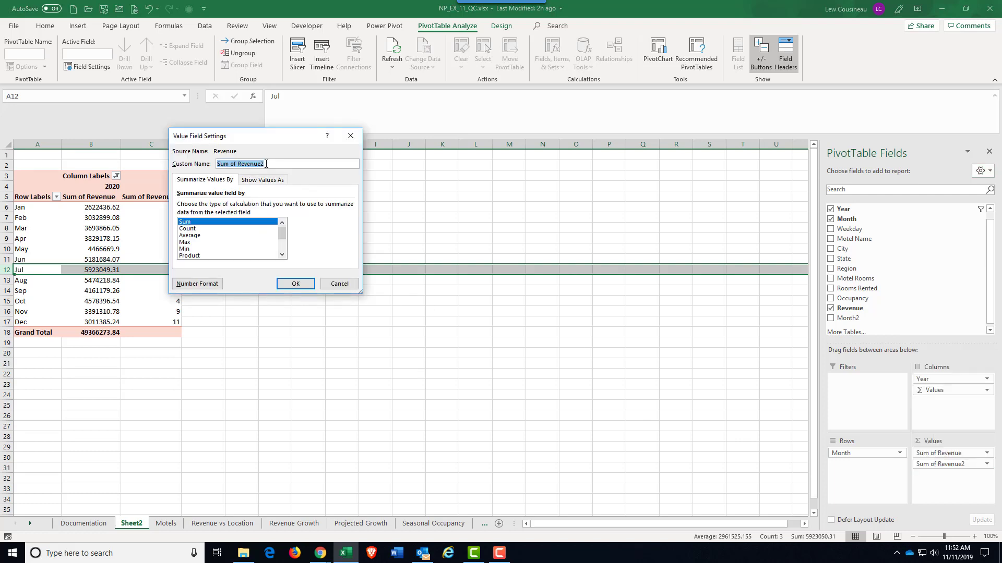
pyautogui.write('Rank')
pyautogui.click(295, 283)
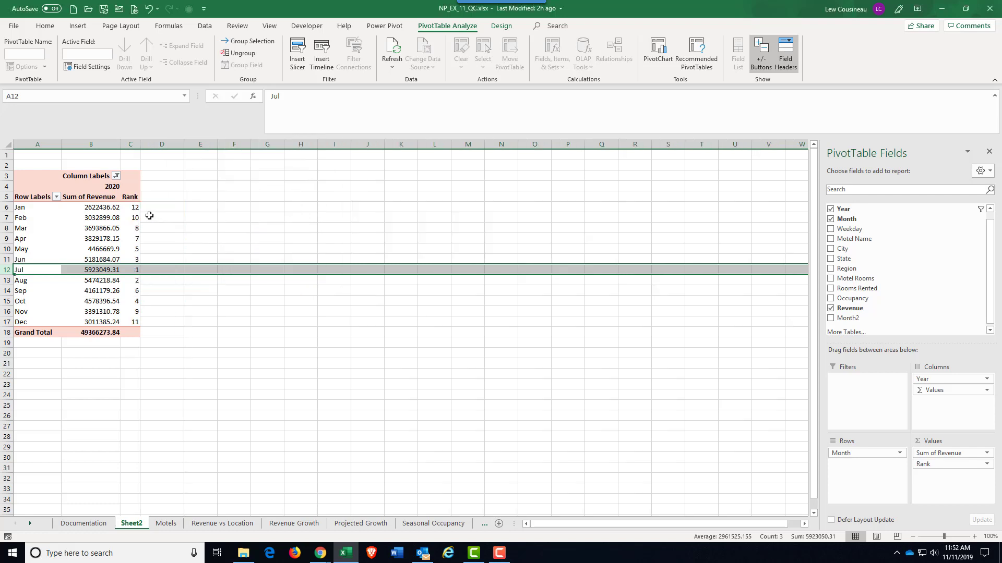
# Step: Give the Sum of Revenue value field the custom name Total Revenue
pyautogui.click(101, 198)
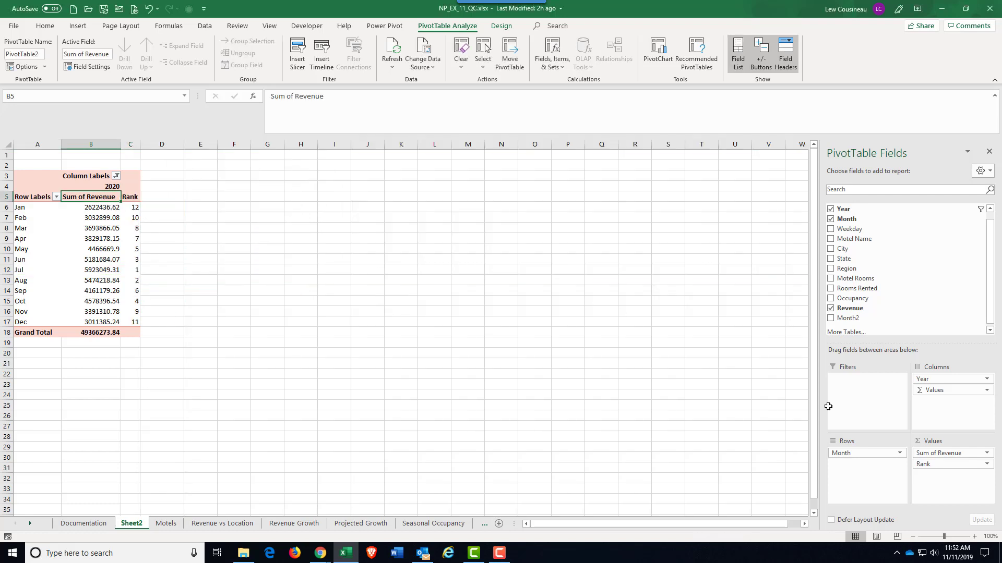
pyautogui.click(986, 453)
pyautogui.click(978, 447)
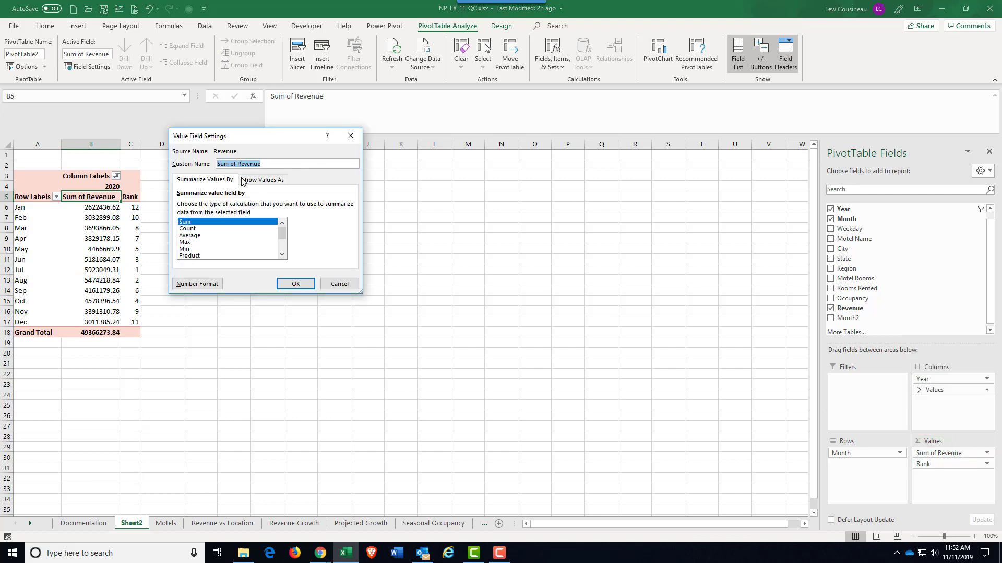
pyautogui.write('Total')
pyautogui.click(301, 282)
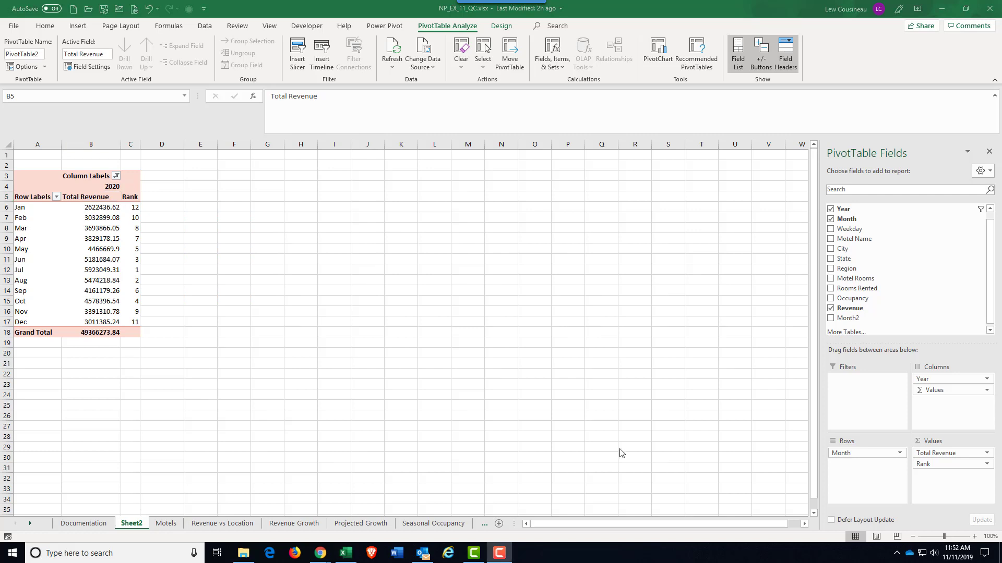
# Step: Drill through to the detail records behind May's total revenue on a new sheet, and return to the PivotTable on Sheet2
pyautogui.doubleClick(88, 250)
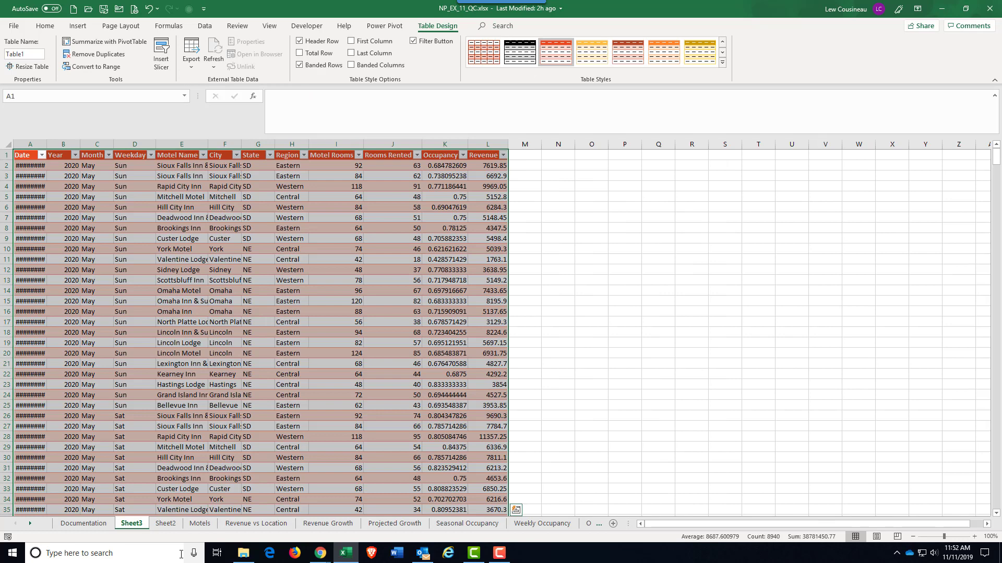
pyautogui.click(167, 524)
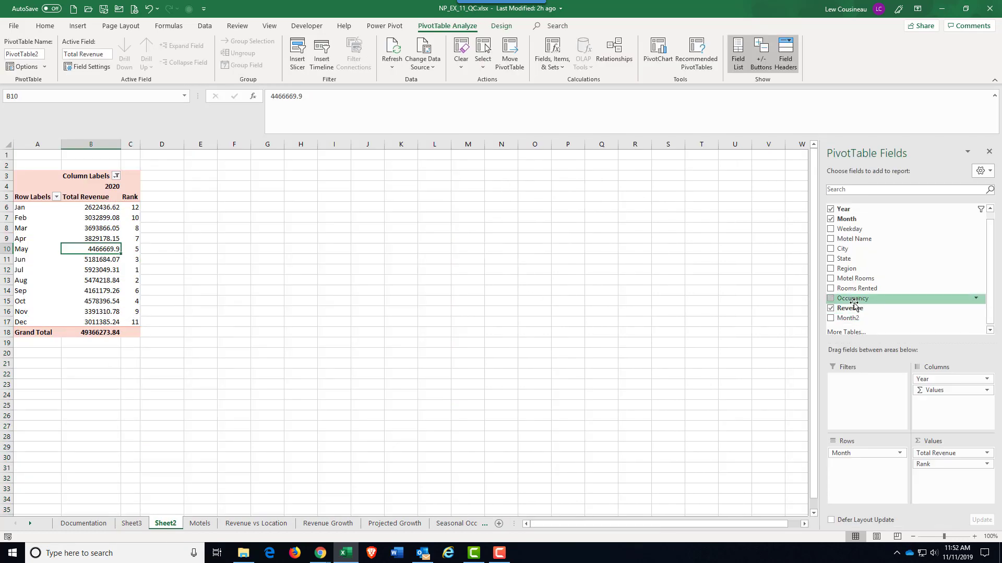
# Step: Add the Revenue field to the PivotTable's values below Rank and show it as Running Total In with Month as the base field
pyautogui.moveTo(849, 308); pyautogui.dragTo(941, 478)
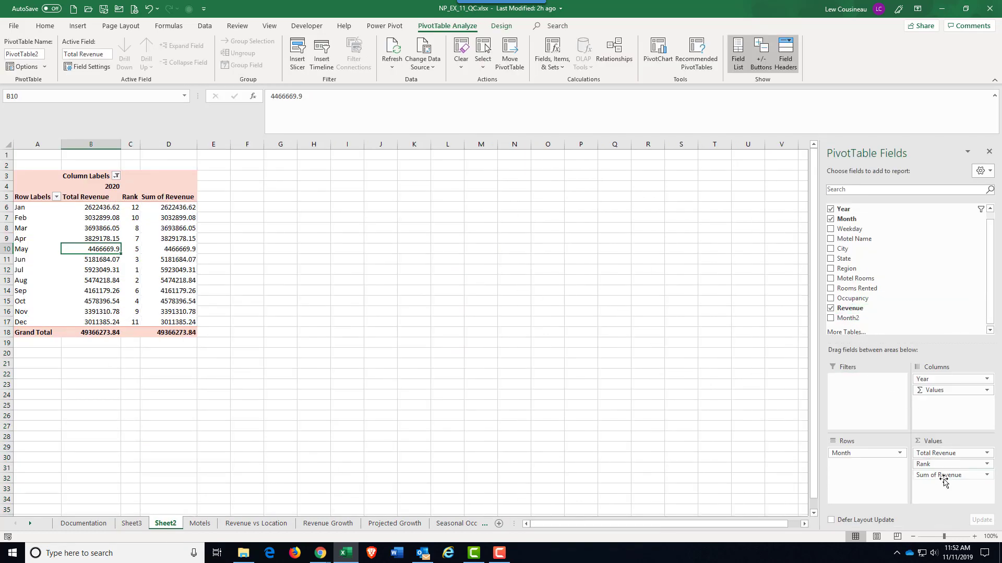
pyautogui.click(180, 198)
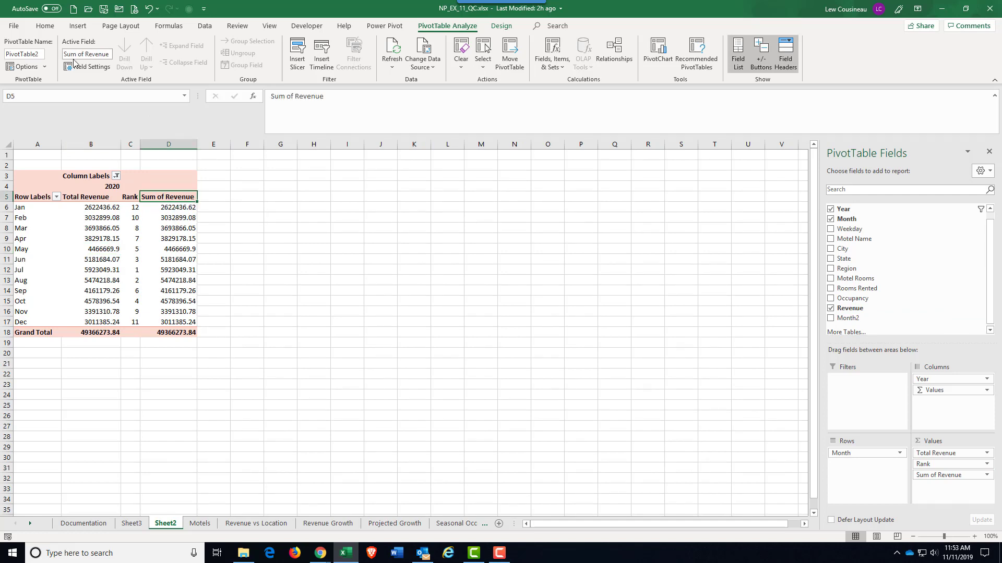
pyautogui.click(89, 65)
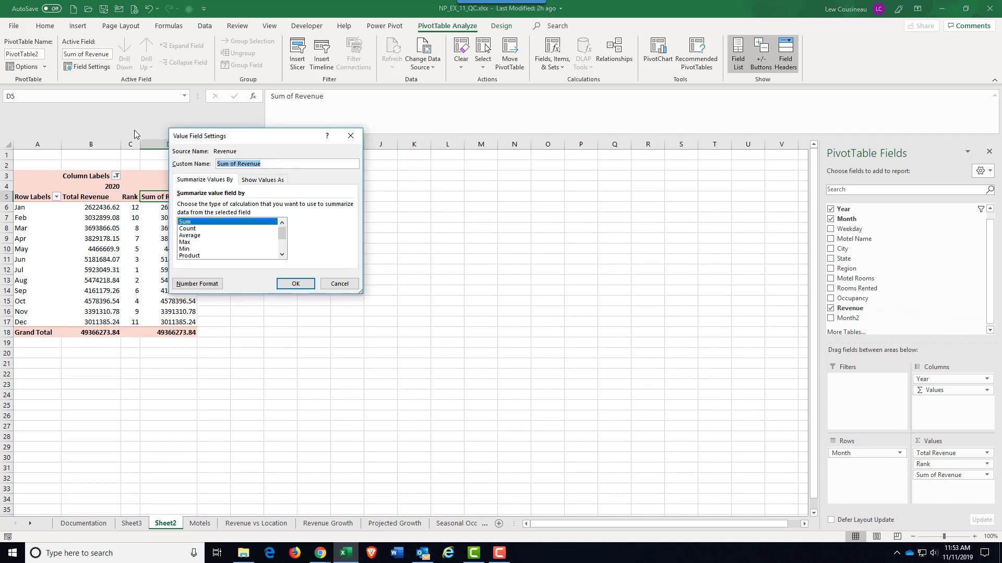
pyautogui.click(274, 180)
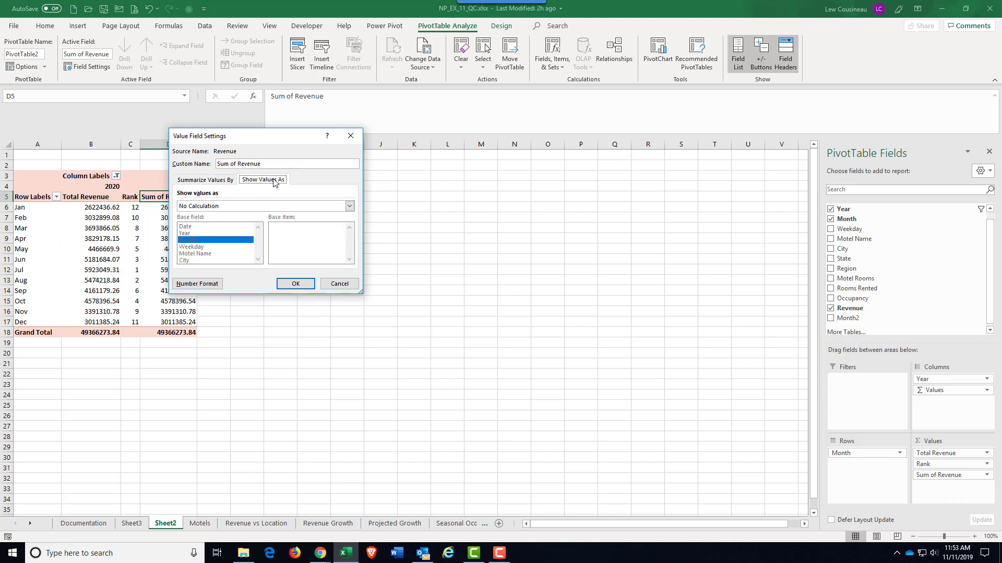
pyautogui.click(349, 206)
pyautogui.scroll(-3, 275, 230)
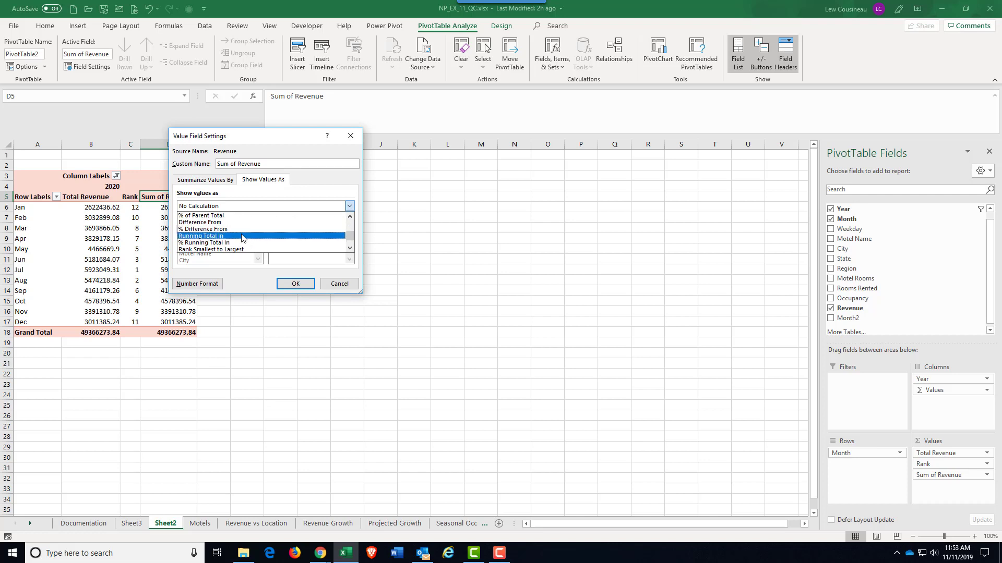
pyautogui.click(225, 237)
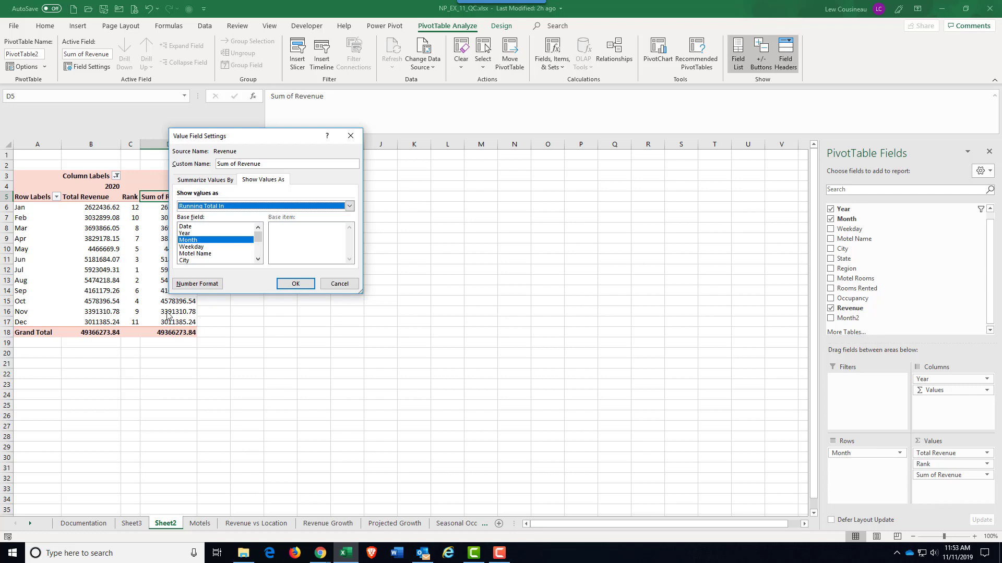
pyautogui.click(295, 283)
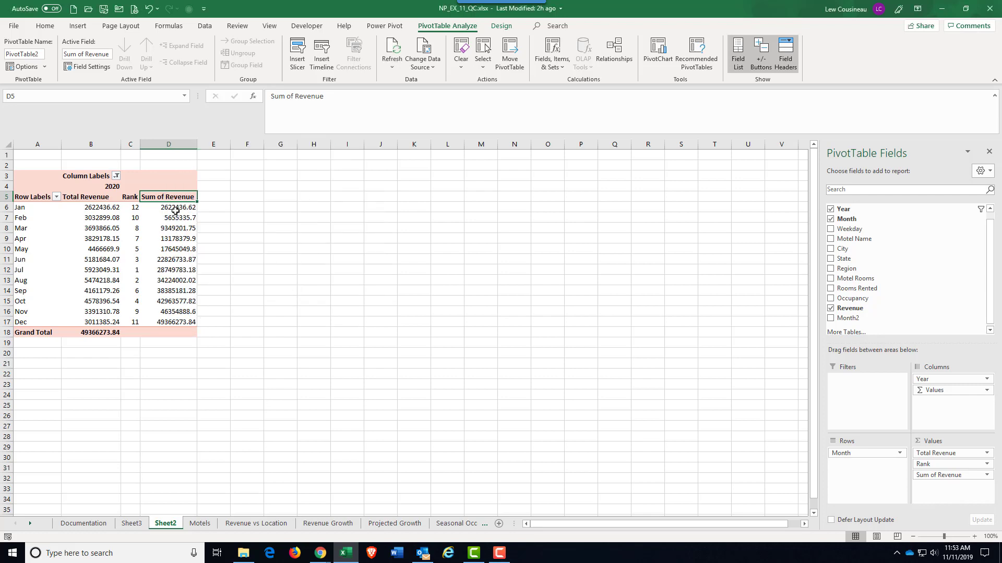
pyautogui.moveTo(113, 208); pyautogui.dragTo(190, 208)
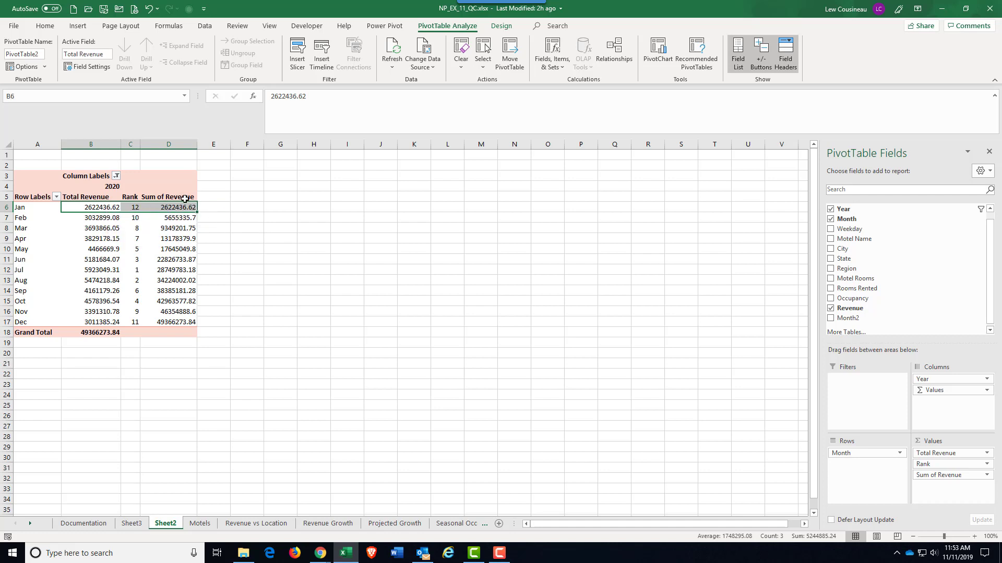
pyautogui.click(81, 198)
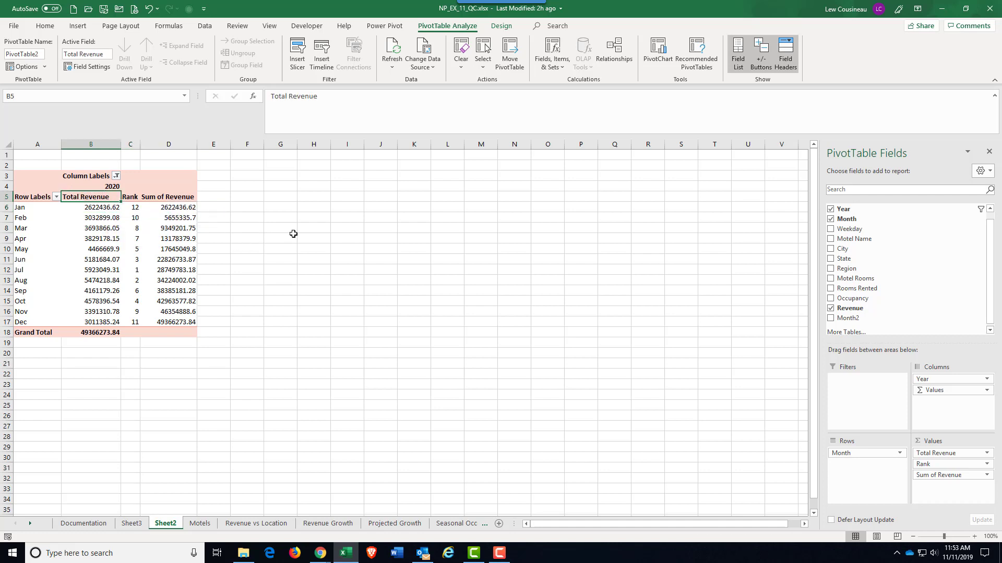
# Step: Format the Sum of Revenue value field as Accounting with 2 decimal places and the $ symbol
pyautogui.click(986, 476)
pyautogui.click(932, 466)
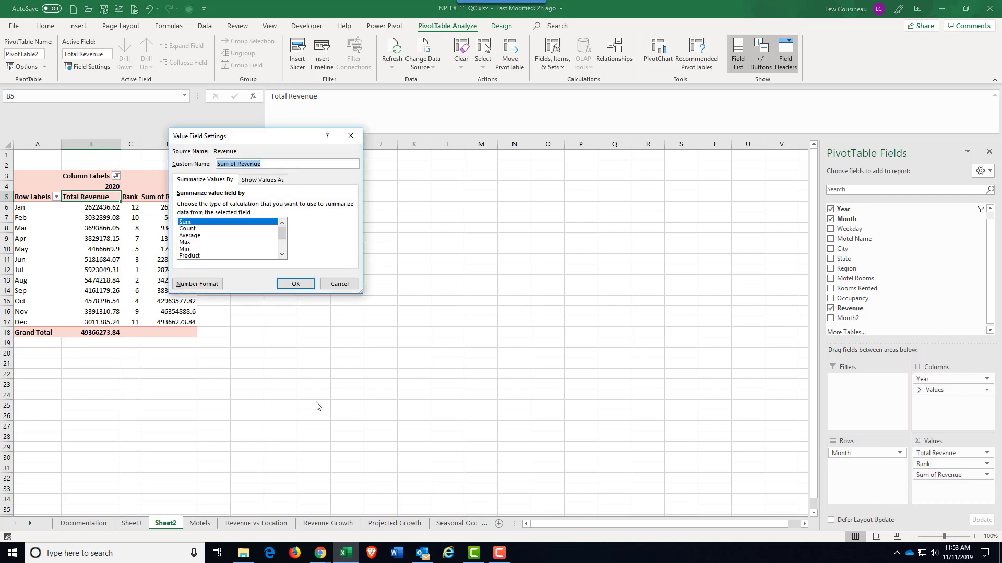
pyautogui.click(201, 284)
pyautogui.click(164, 155)
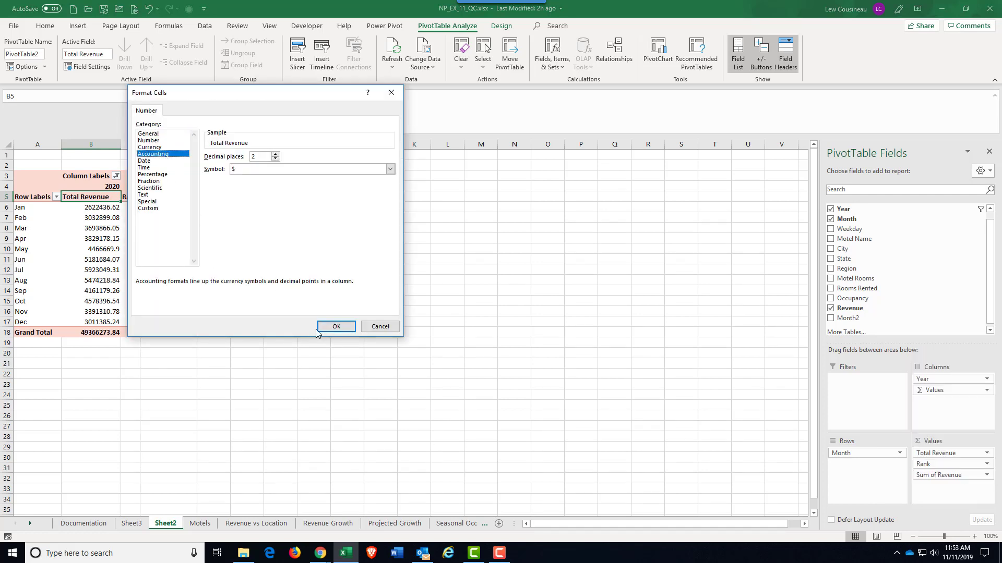
pyautogui.click(336, 326)
pyautogui.click(296, 284)
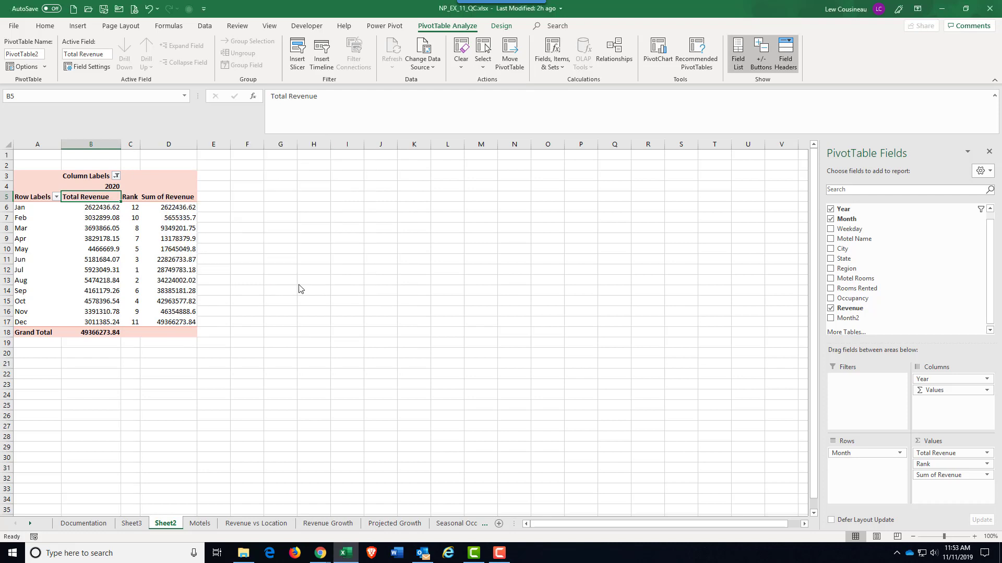
# Step: Format the Total Revenue value field as Accounting with 2 decimal places and the $ symbol
pyautogui.click(100, 217)
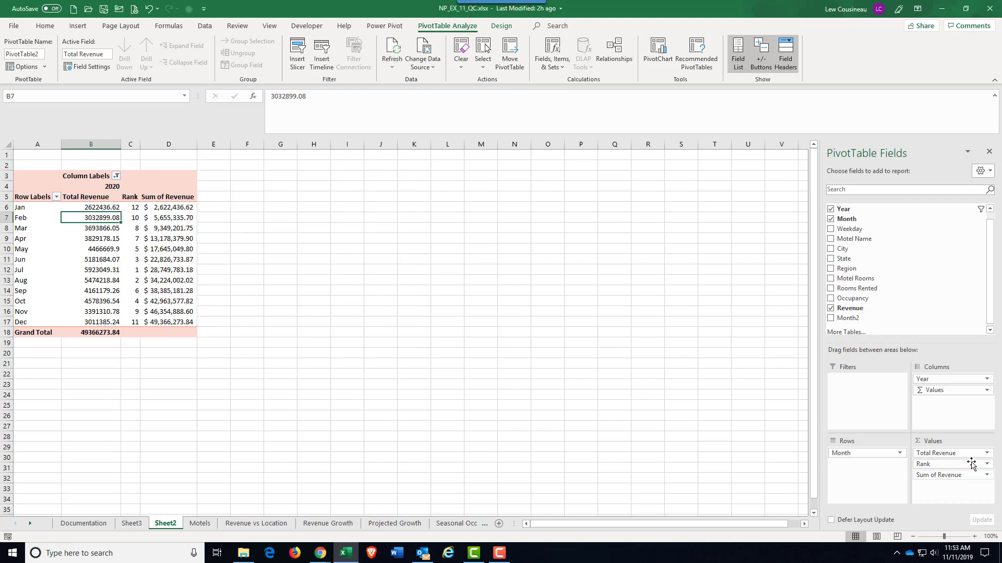
pyautogui.click(986, 453)
pyautogui.click(939, 442)
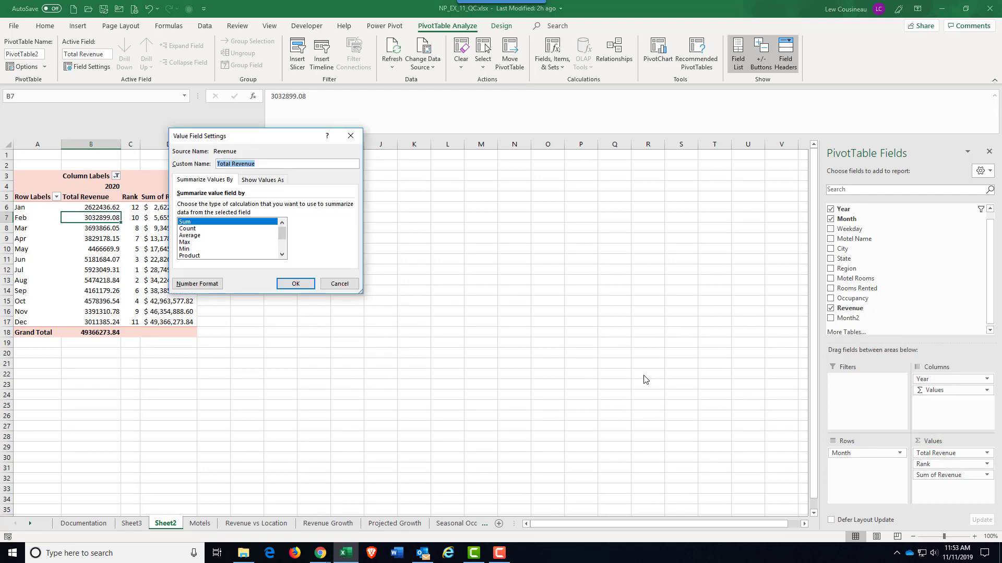
pyautogui.click(202, 284)
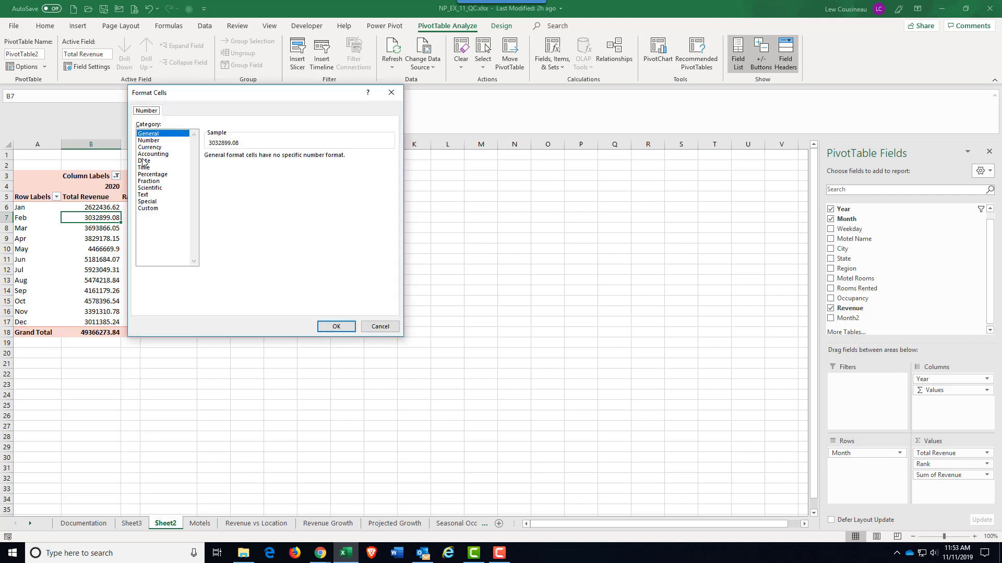
pyautogui.click(143, 161)
pyautogui.click(146, 154)
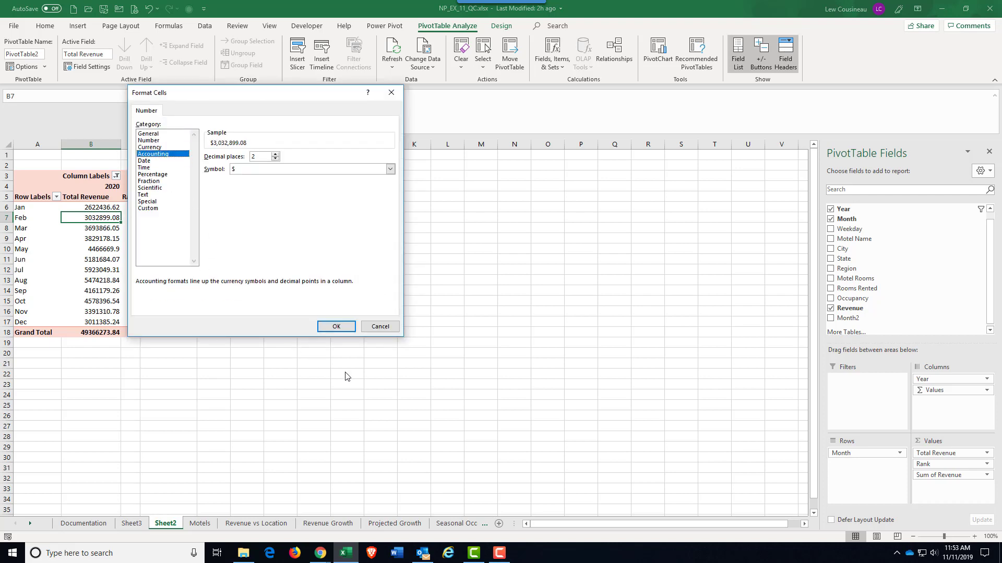
pyautogui.click(336, 327)
pyautogui.click(293, 282)
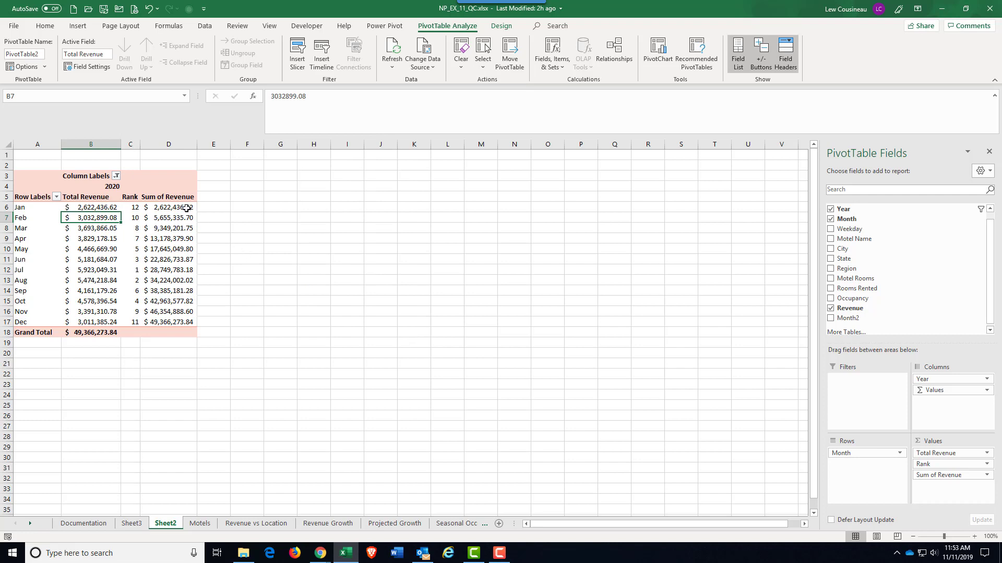
# Step: Give the Sum of Revenue value field the custom name Running Total
pyautogui.click(170, 209)
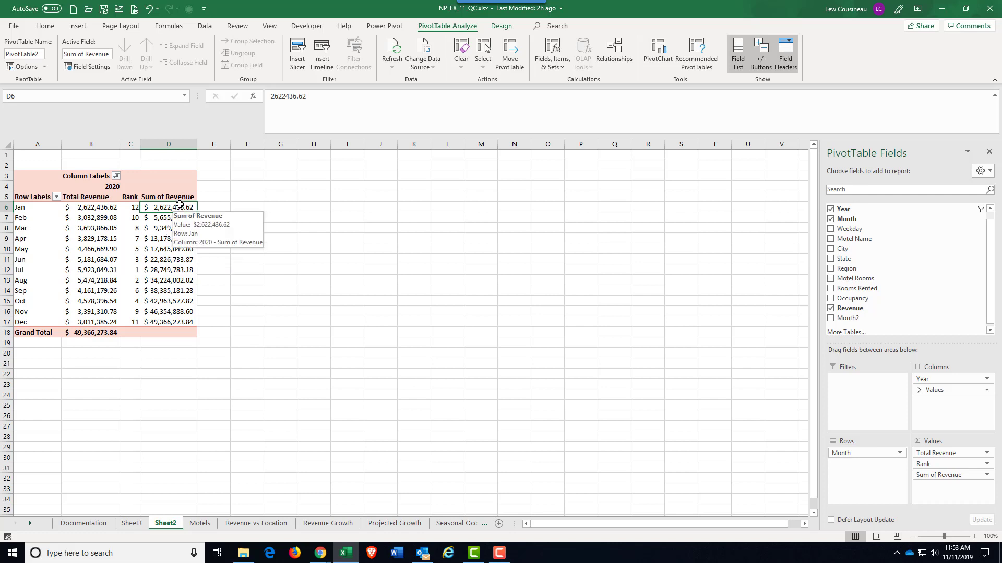
pyautogui.click(970, 474)
pyautogui.click(946, 471)
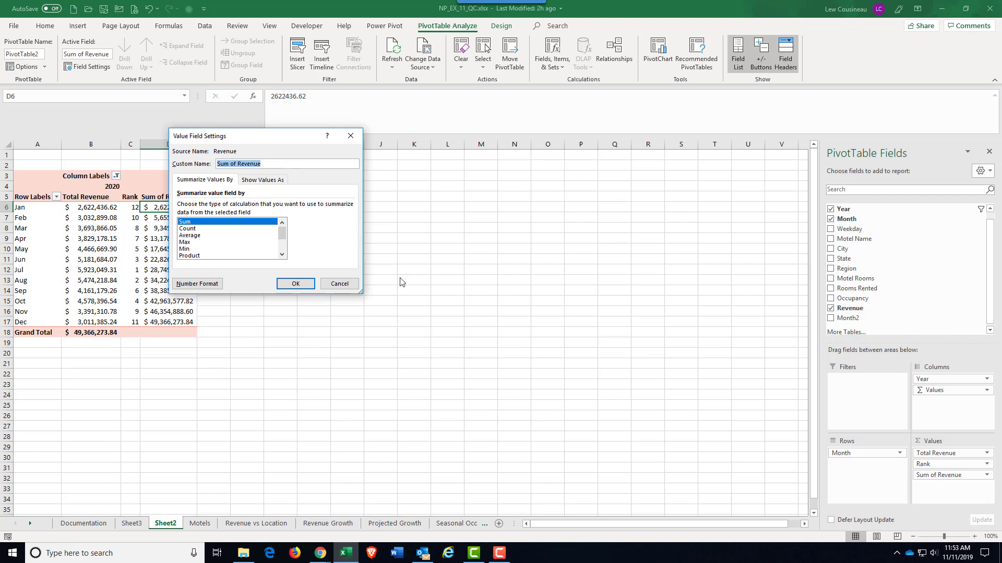
pyautogui.write('Running Total')
pyautogui.click(292, 285)
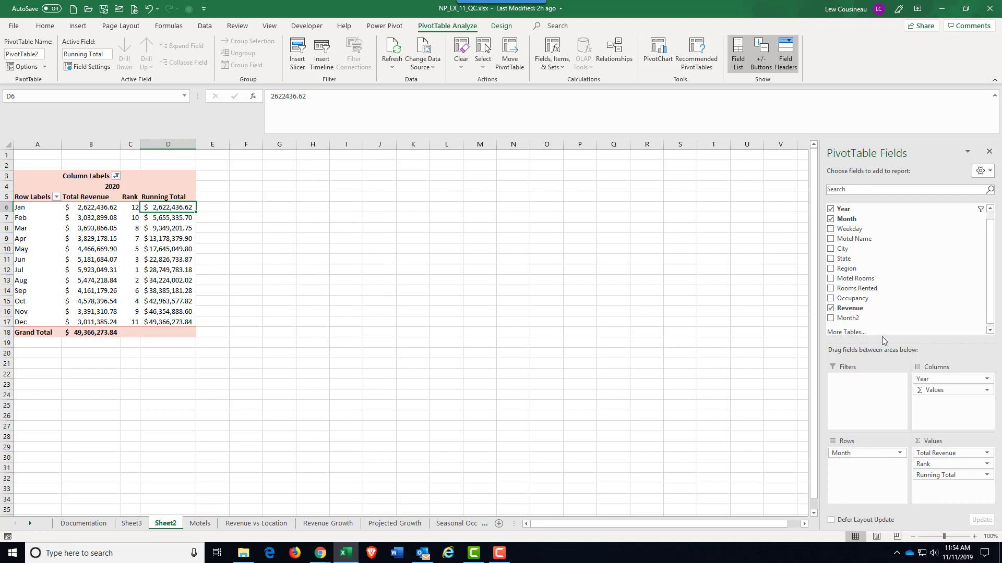
# Step: Add Revenue to the values below Running Total and show it as Difference From, with base field Month and base item (previous)
pyautogui.moveTo(844, 310); pyautogui.dragTo(914, 446)
pyautogui.moveTo(938, 500); pyautogui.dragTo(936, 496)
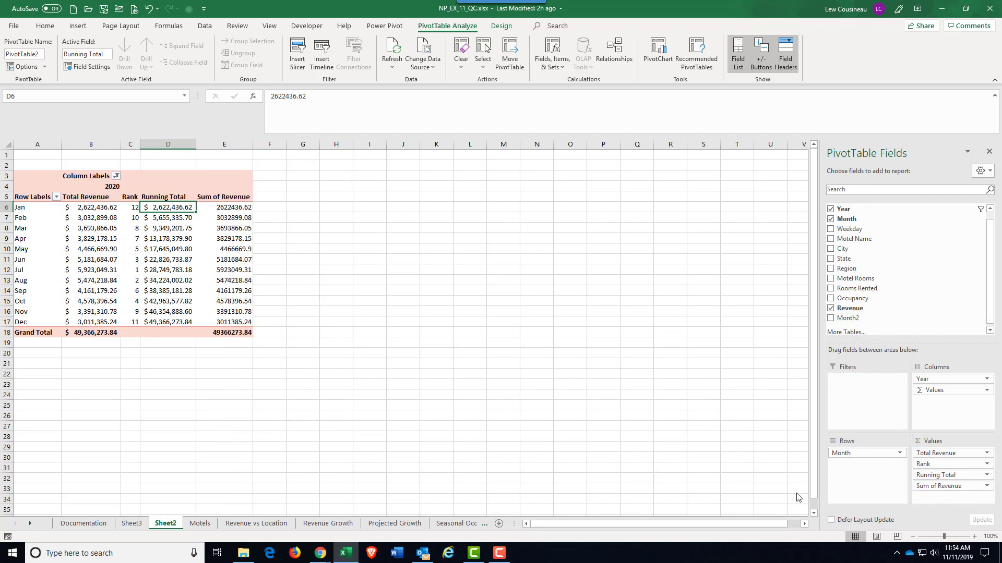
pyautogui.click(223, 201)
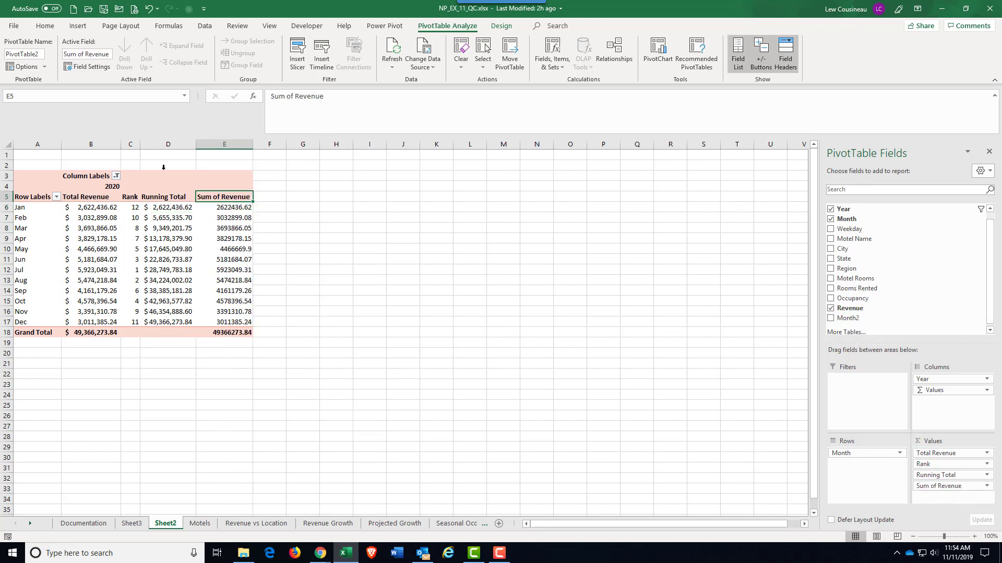
pyautogui.click(107, 66)
pyautogui.click(282, 183)
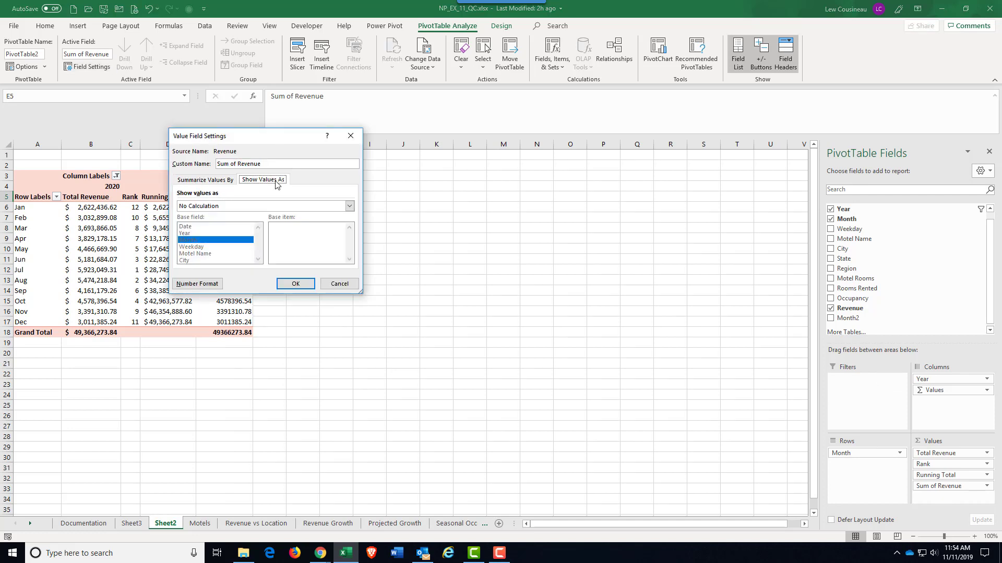
pyautogui.click(242, 207)
pyautogui.scroll(-2, 235, 232)
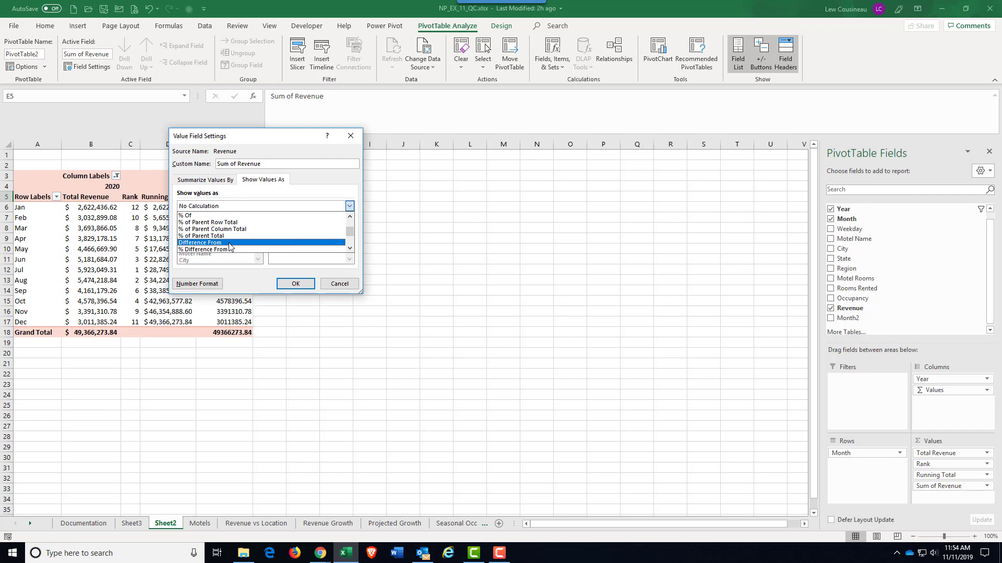
pyautogui.click(229, 243)
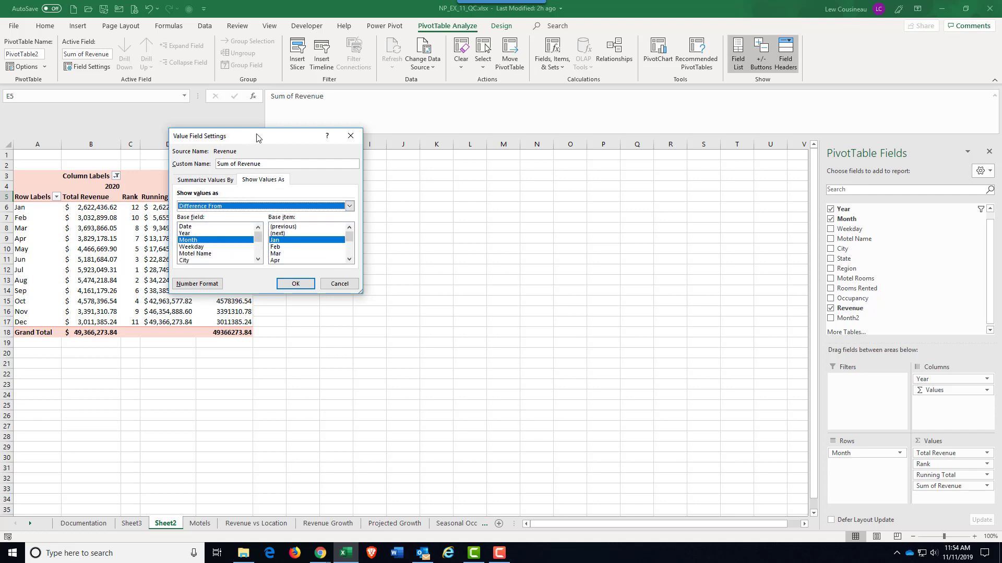
pyautogui.moveTo(257, 138); pyautogui.dragTo(376, 144)
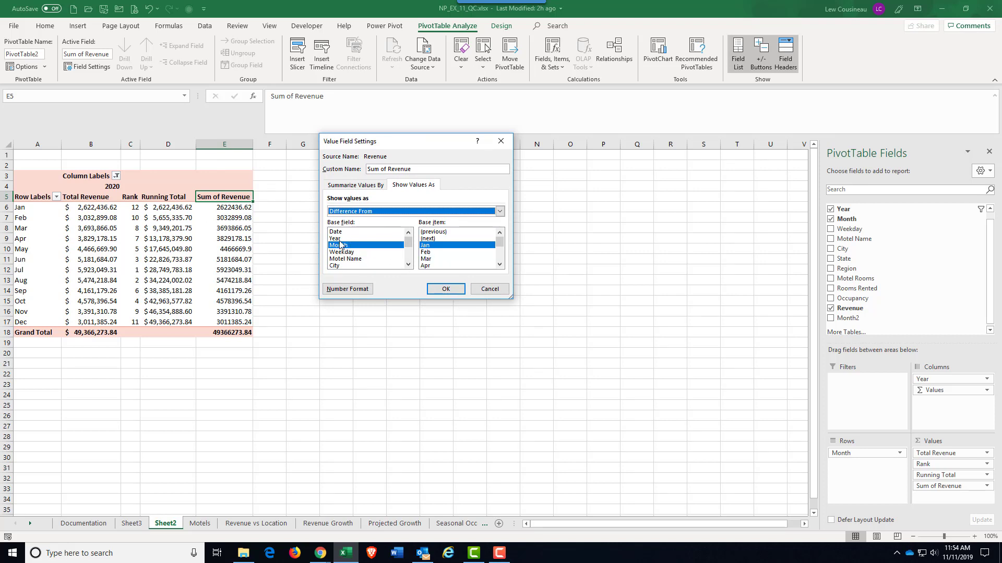
pyautogui.click(443, 232)
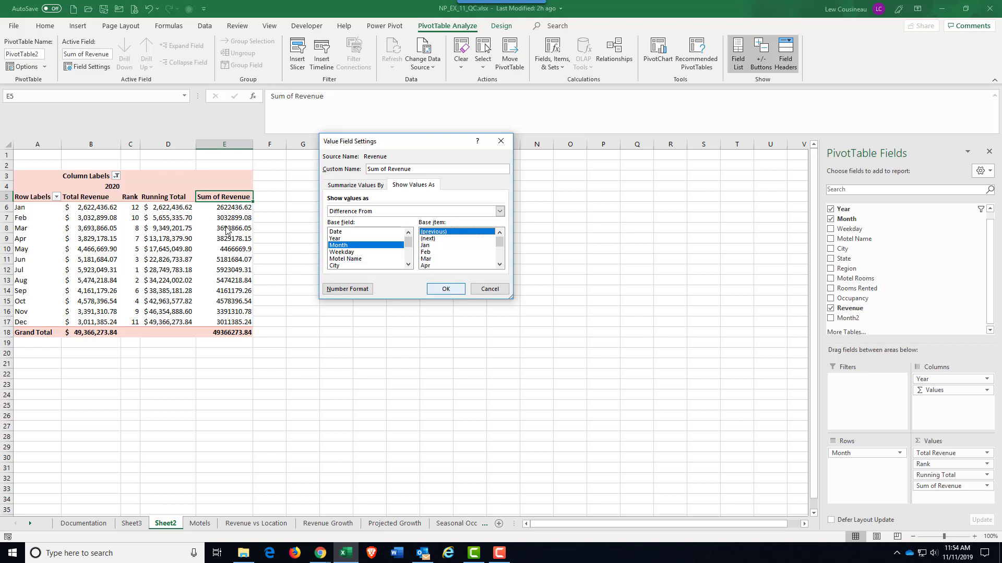
pyautogui.click(446, 290)
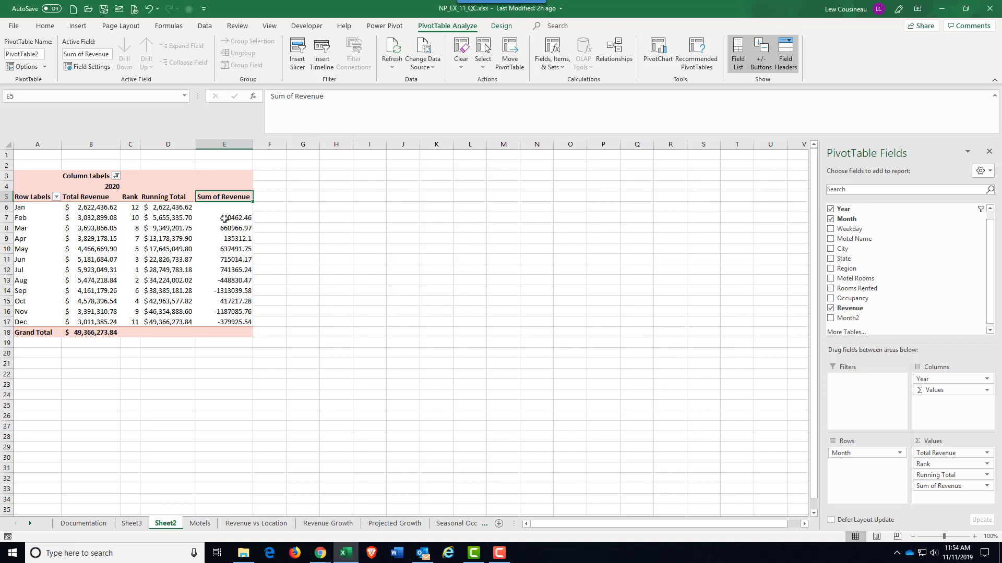
# Step: Format the Sum of Revenue value field as Accounting and give it the custom name Monthly Difference
pyautogui.click(104, 67)
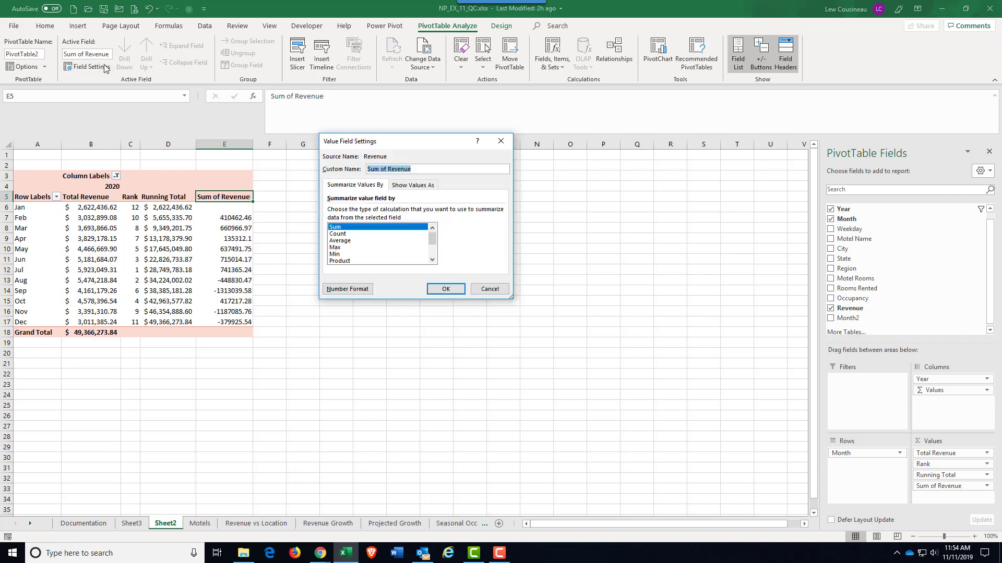
pyautogui.click(348, 292)
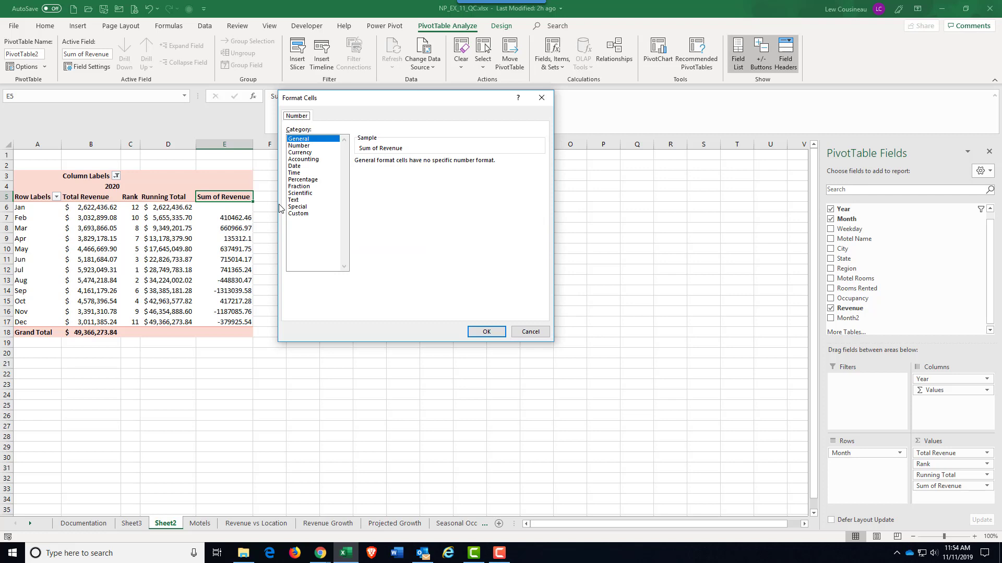
pyautogui.click(303, 159)
pyautogui.click(485, 332)
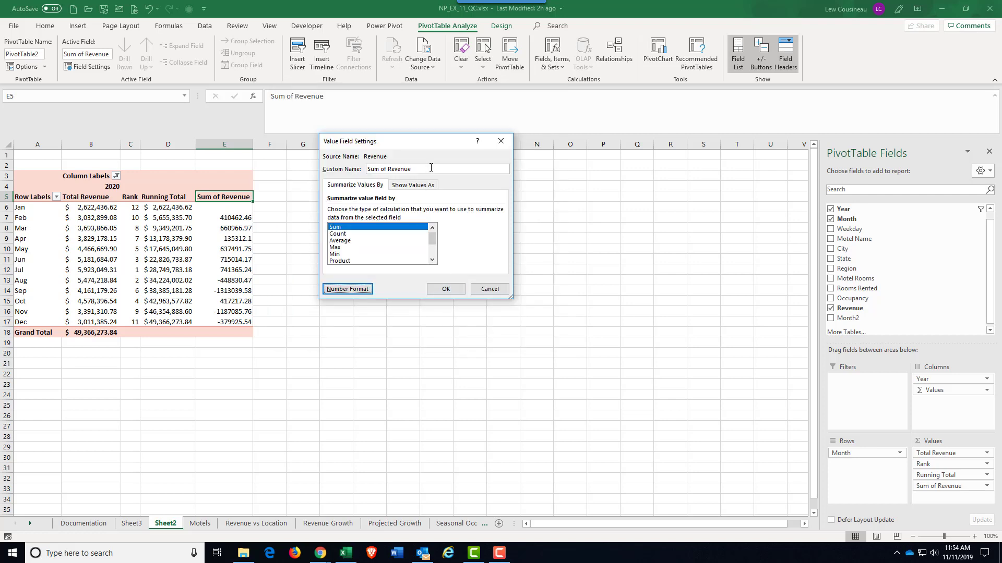
pyautogui.moveTo(431, 168); pyautogui.dragTo(283, 163)
pyautogui.write('Difference')
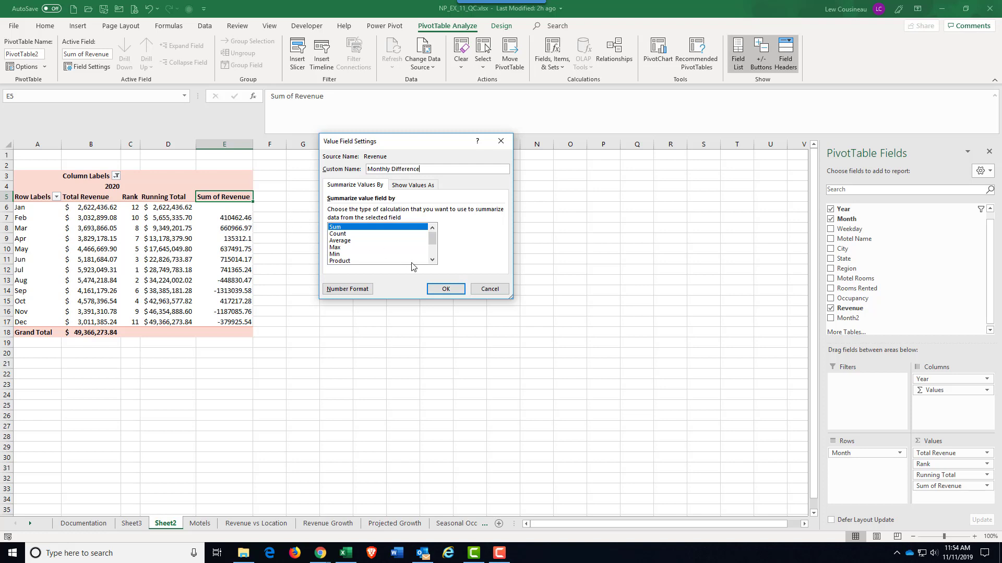
pyautogui.click(446, 289)
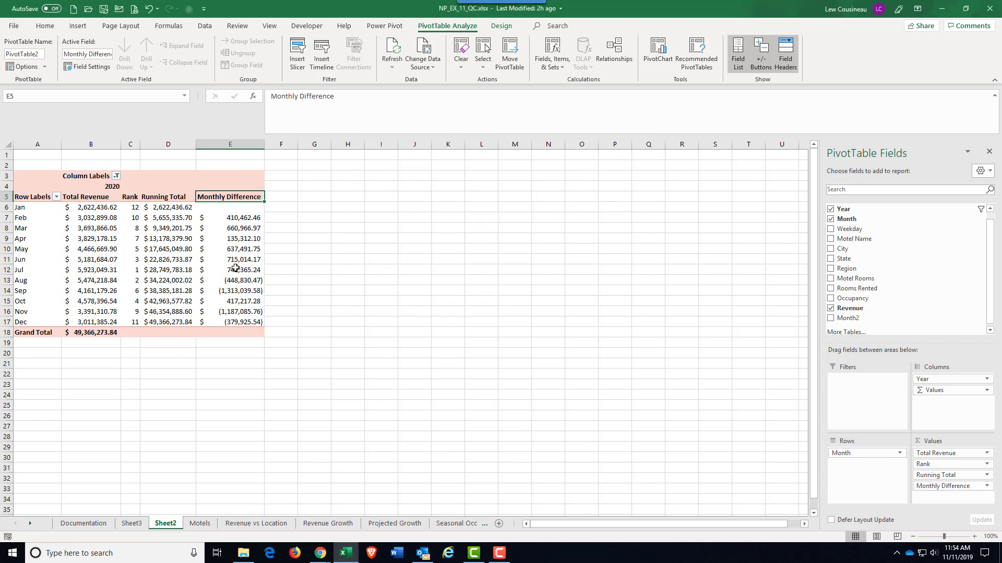
# Step: Examine the Monthly Difference values for February, July and August
pyautogui.click(240, 218)
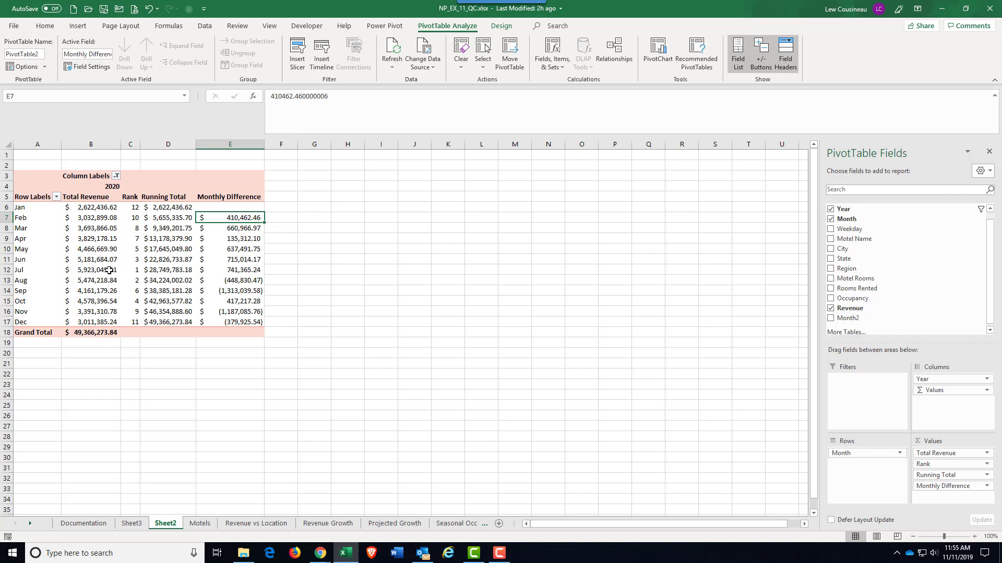
pyautogui.click(247, 270)
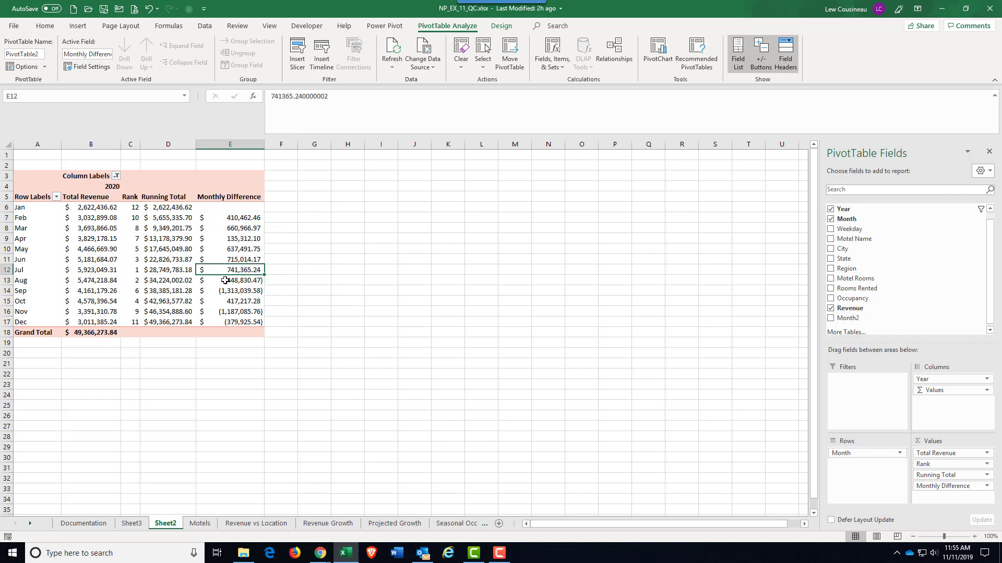
pyautogui.click(226, 280)
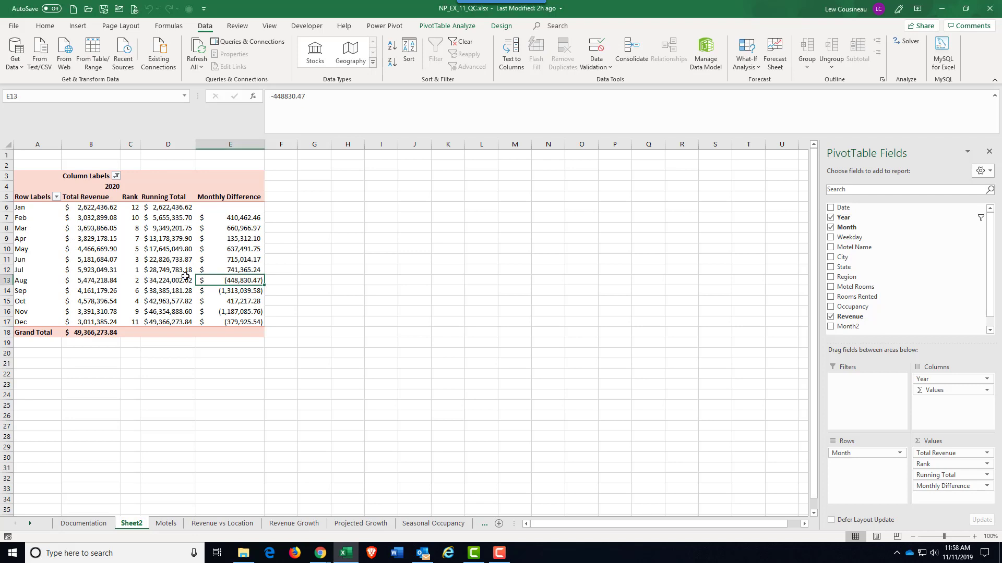
# Step: On the Revenue vs Location sheet, add Revenue a second time to the PivotTable values, below Total Revenue
pyautogui.click(205, 524)
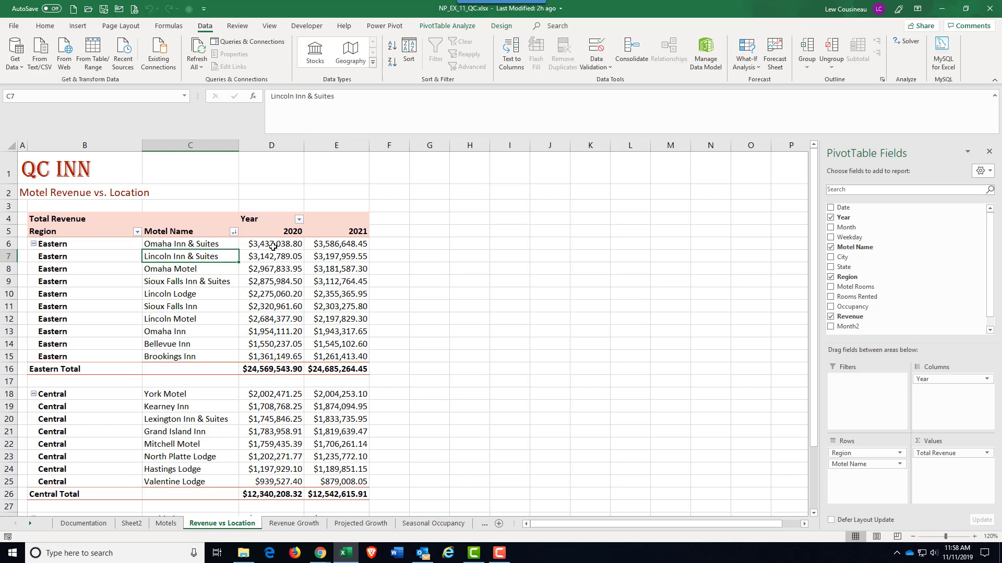
pyautogui.moveTo(272, 245); pyautogui.dragTo(339, 244)
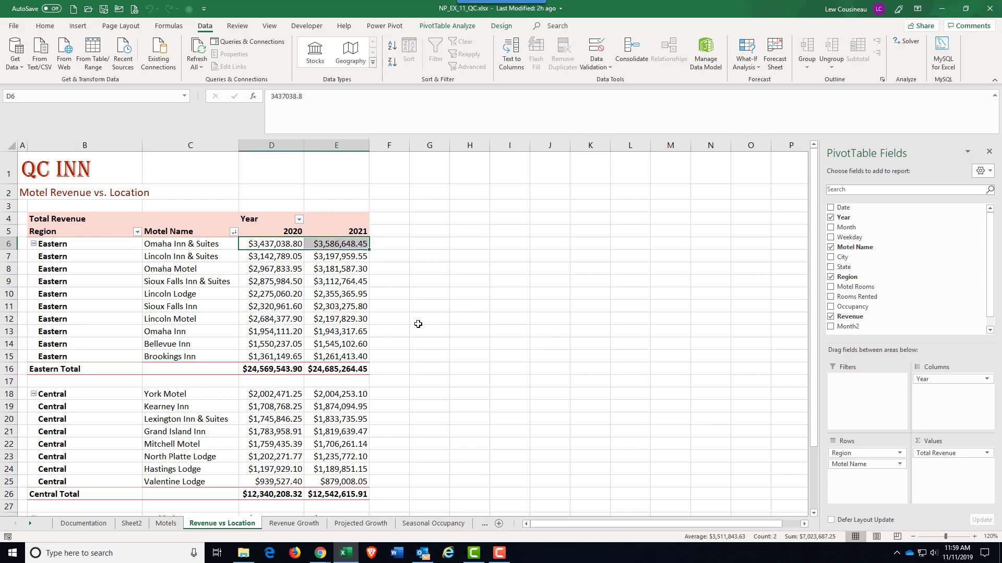
pyautogui.click(329, 282)
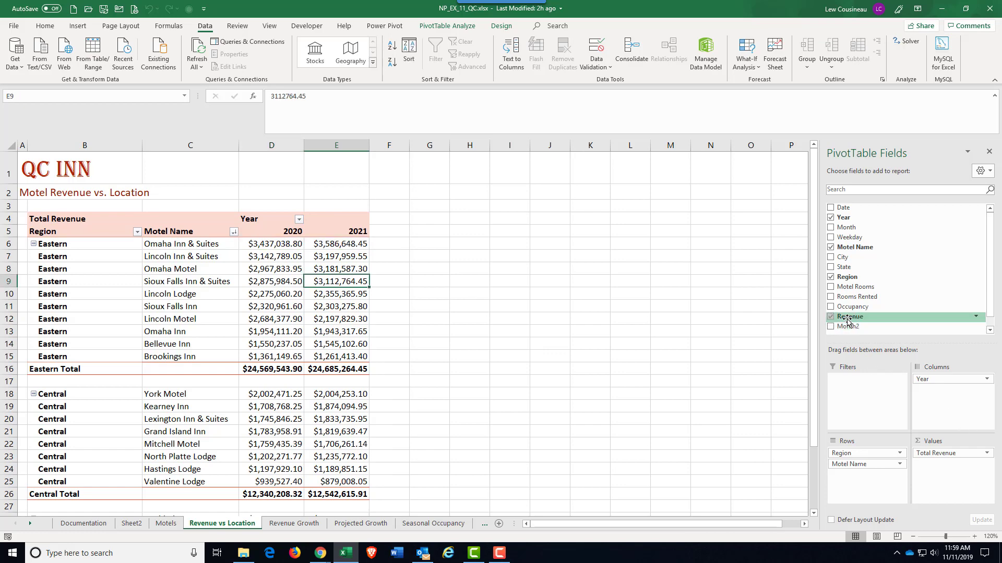
pyautogui.moveTo(847, 320); pyautogui.dragTo(958, 485)
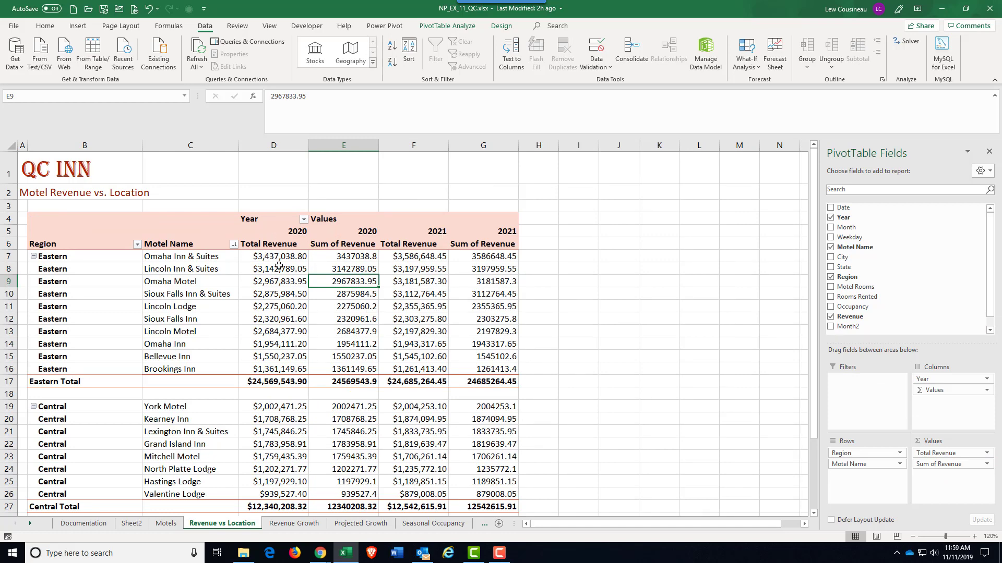
# Step: Show the Sum of Revenue values as Difference From, with base field Year and base item 2020
pyautogui.click(477, 248)
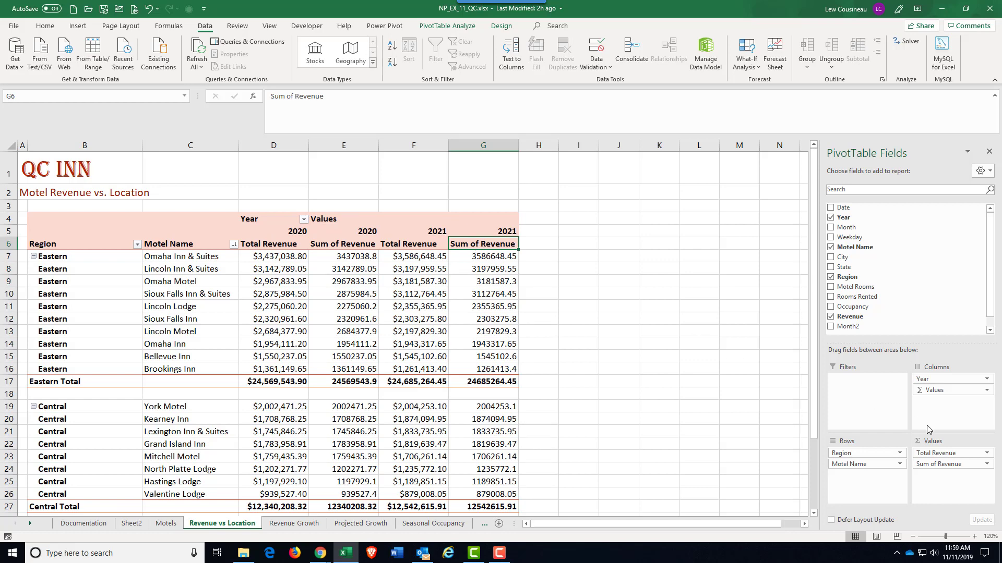
pyautogui.click(987, 464)
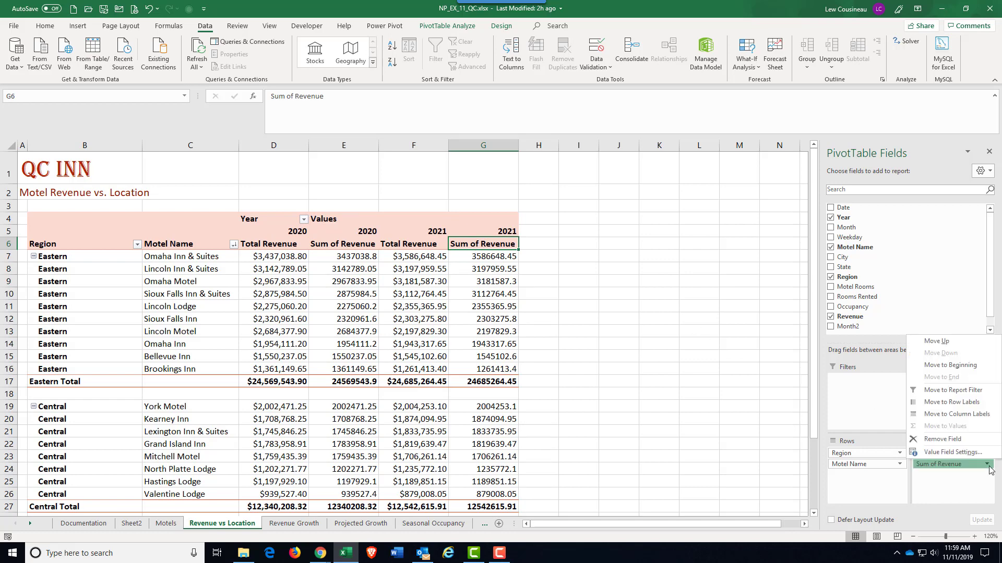
pyautogui.click(952, 460)
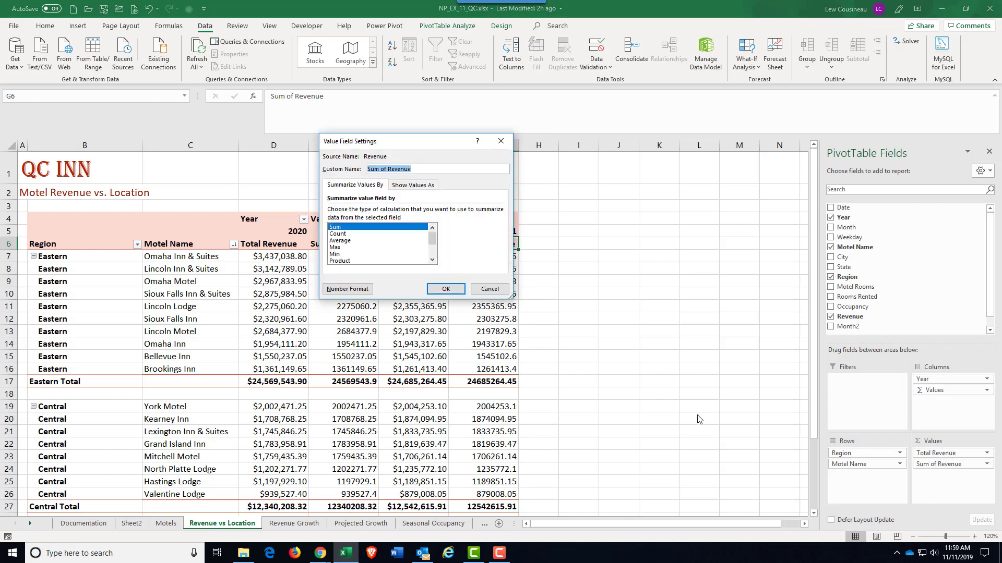
pyautogui.click(413, 186)
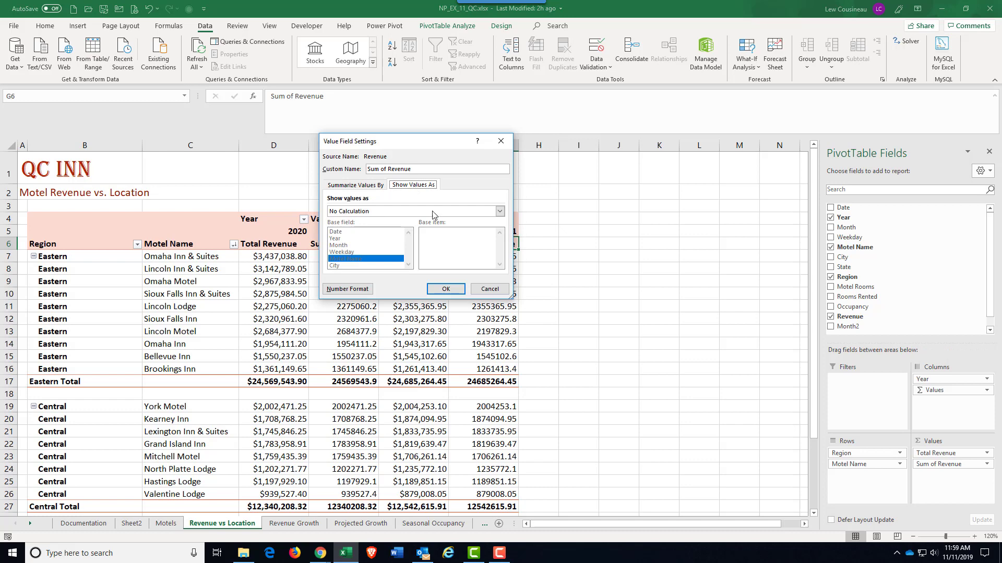
pyautogui.click(499, 212)
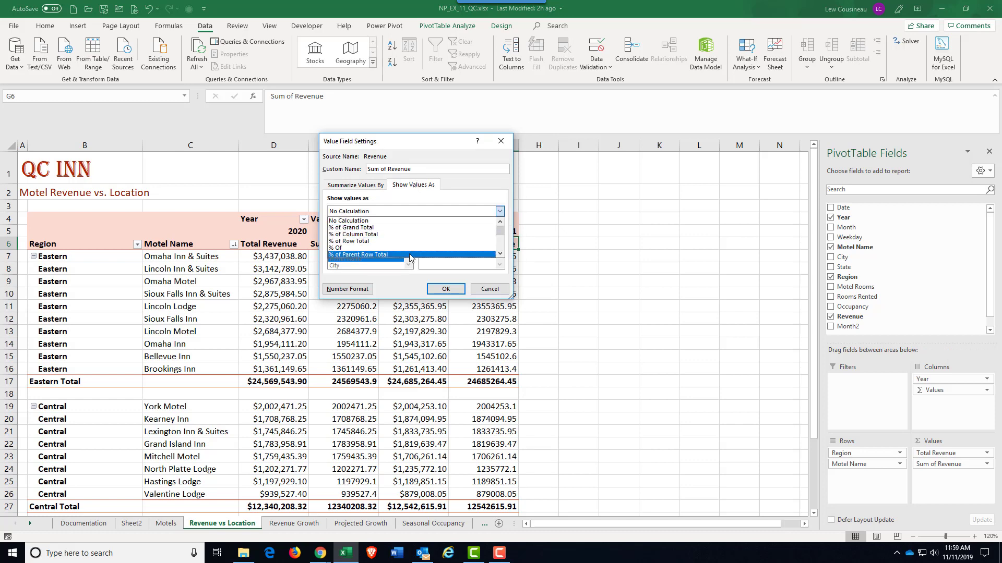
pyautogui.scroll(-2, 398, 230)
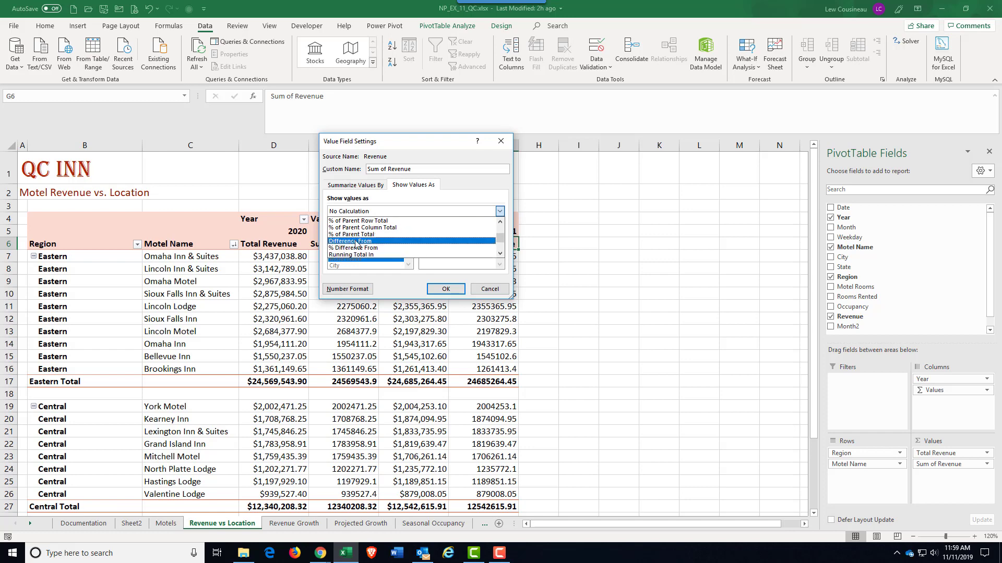
pyautogui.click(356, 241)
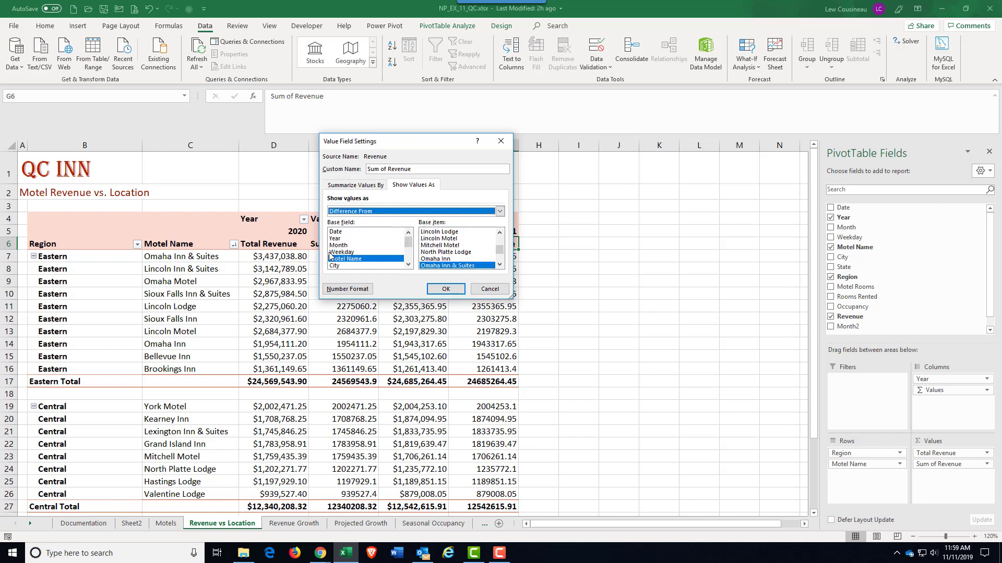
pyautogui.click(336, 239)
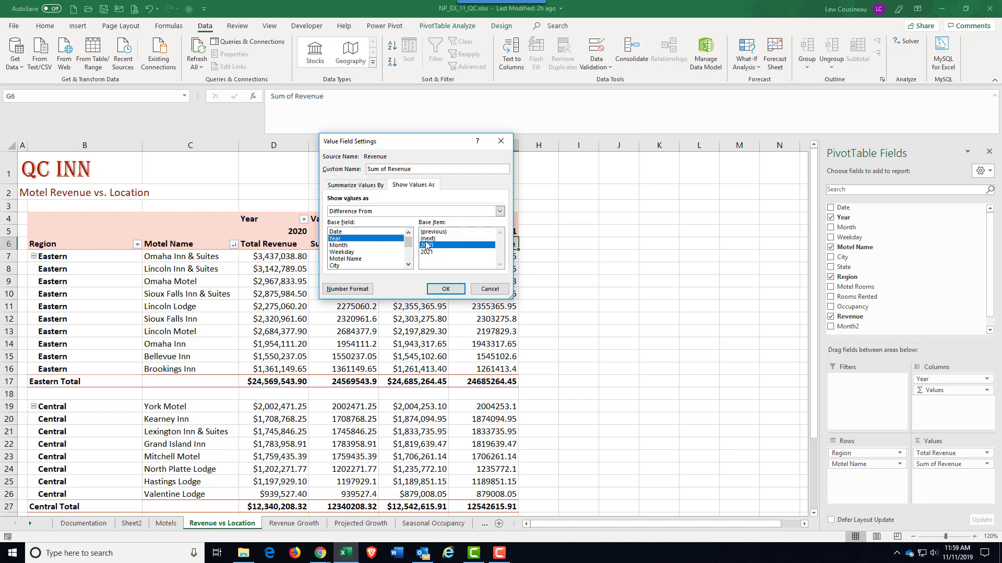
pyautogui.click(444, 289)
# Step: Name the Sum of Revenue field Diff between years and format it as Accounting with 2 decimal places and the $ symbol
pyautogui.click(987, 465)
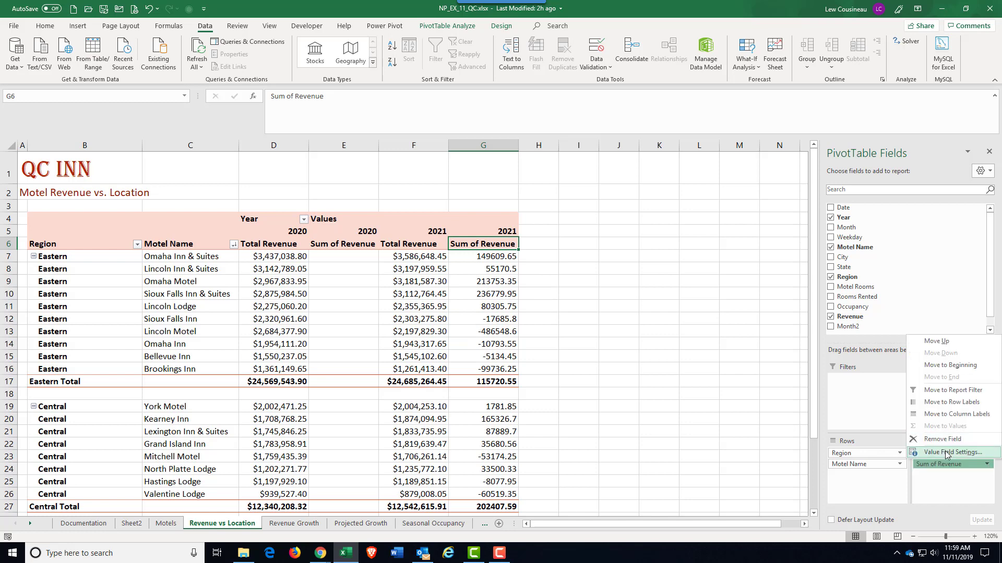
pyautogui.click(928, 453)
pyautogui.write('Diff between years')
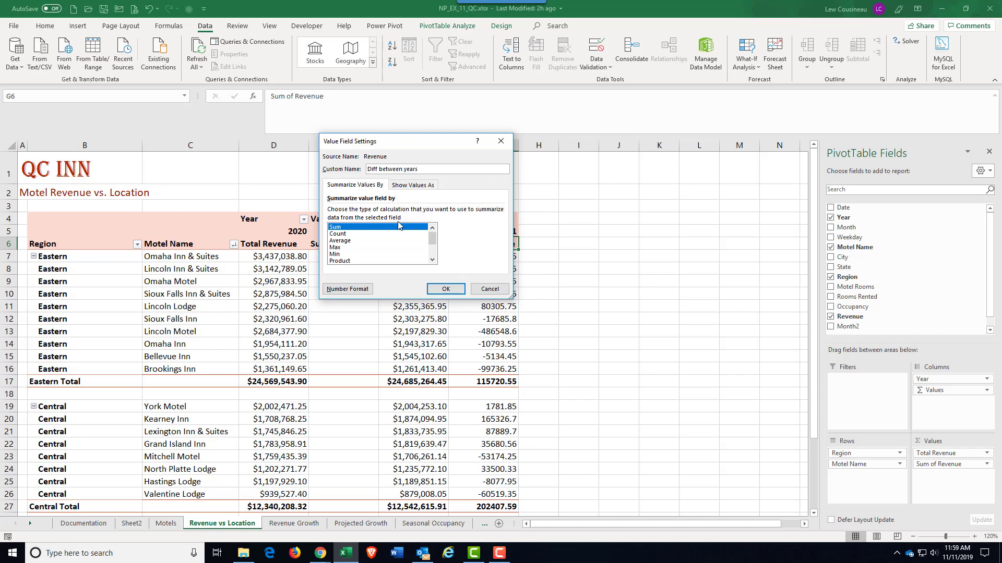
pyautogui.click(348, 289)
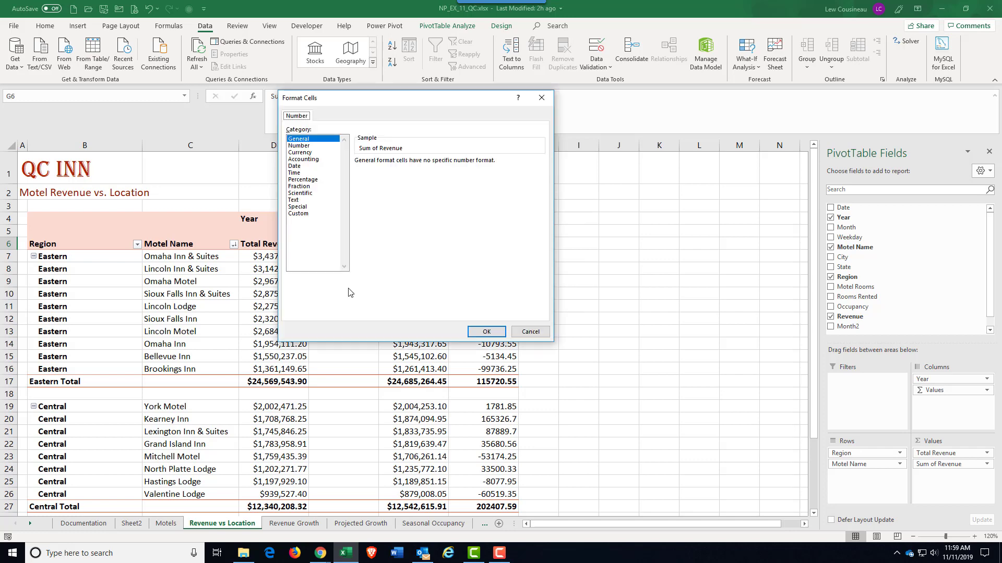
pyautogui.click(307, 160)
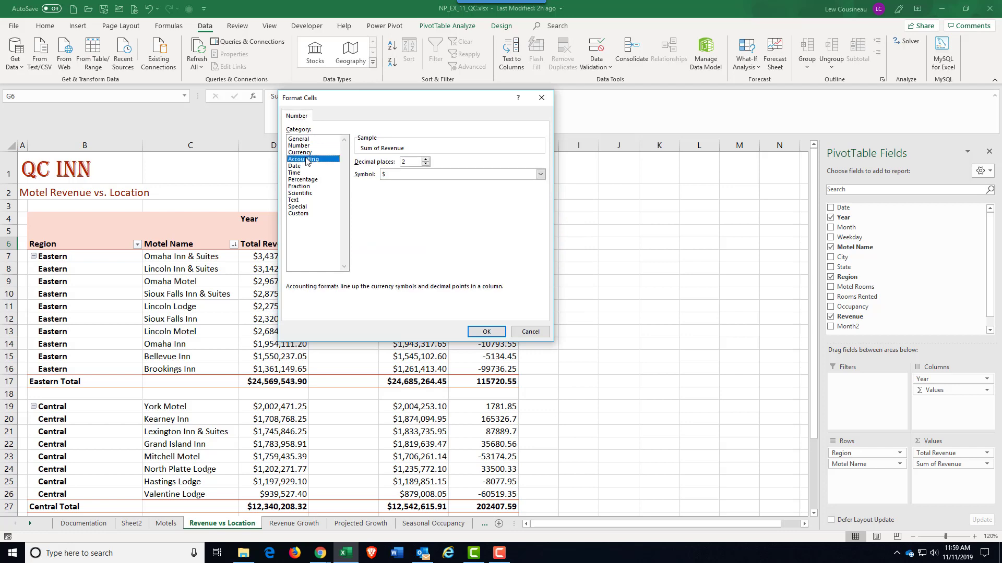
pyautogui.click(490, 336)
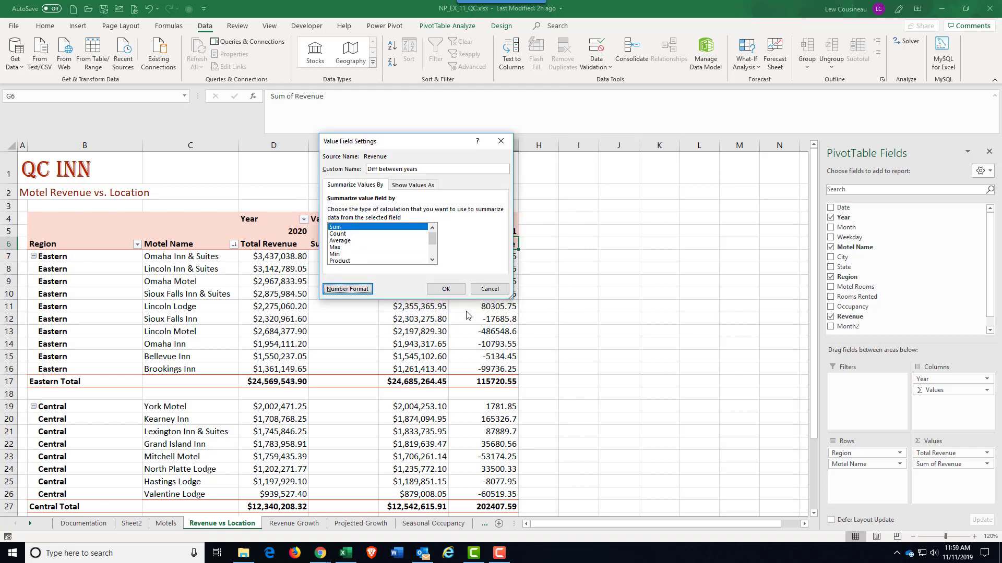
pyautogui.click(446, 289)
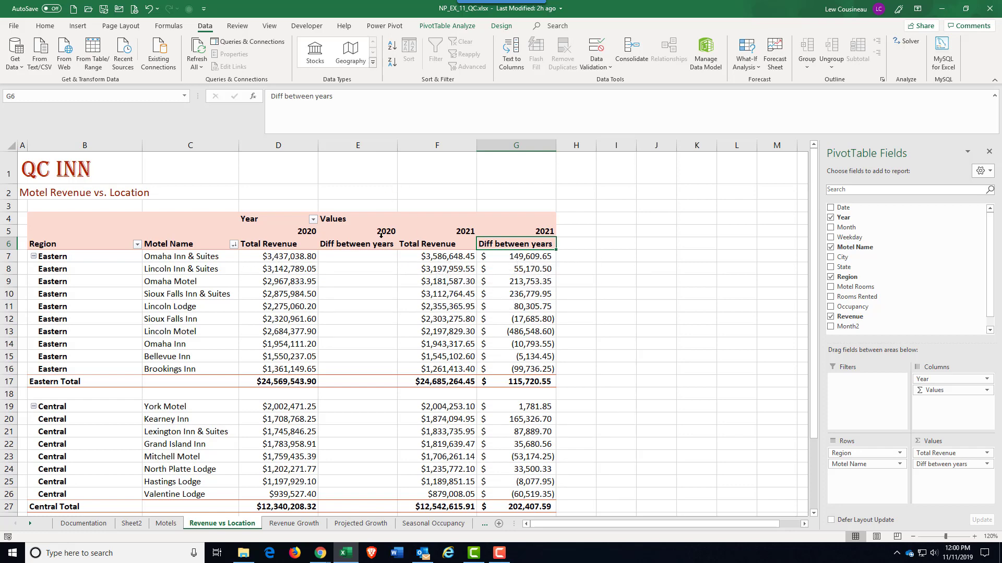
# Step: Hide column E, which holds the empty 2020 Diff between years values
pyautogui.click(358, 146)
pyautogui.rightClick(358, 145)
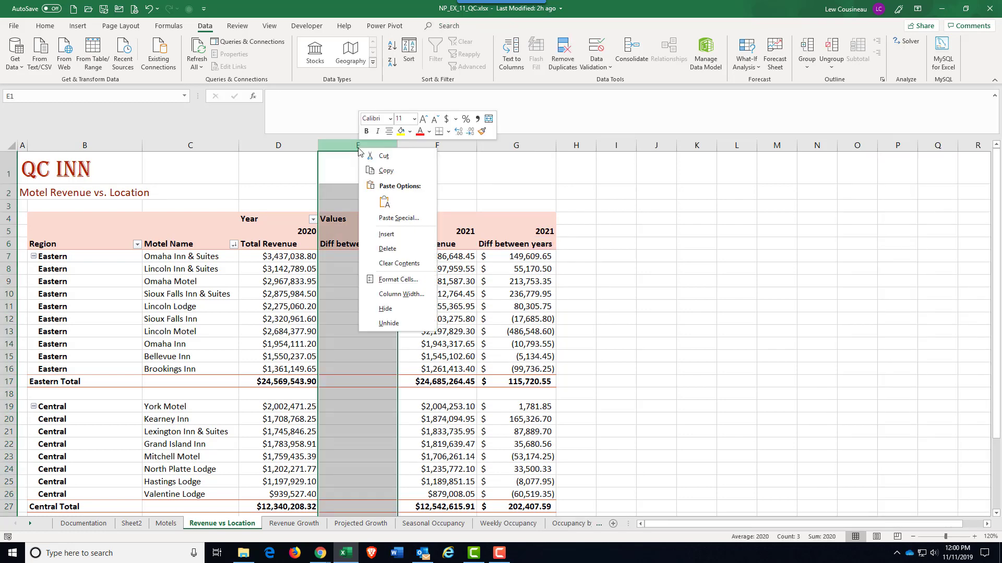
pyautogui.click(394, 308)
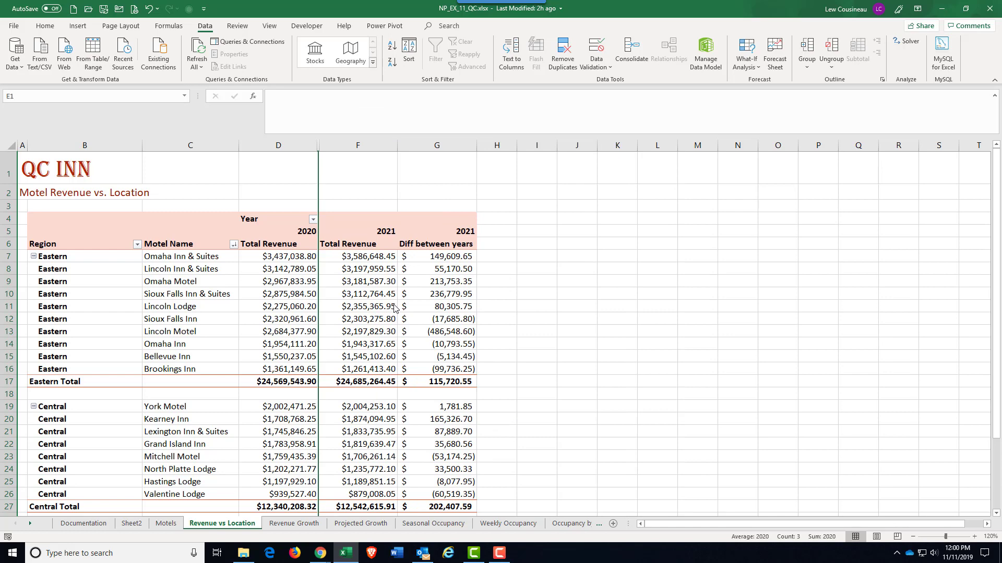
# Step: Add Revenue again to the PivotTable values, below Diff between years
pyautogui.click(290, 256)
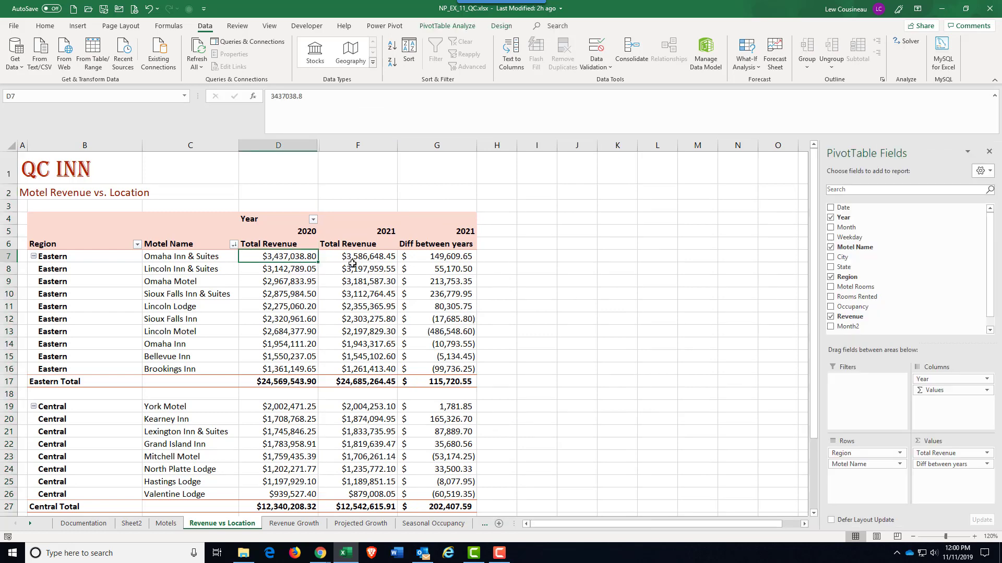
pyautogui.click(354, 260)
pyautogui.click(426, 257)
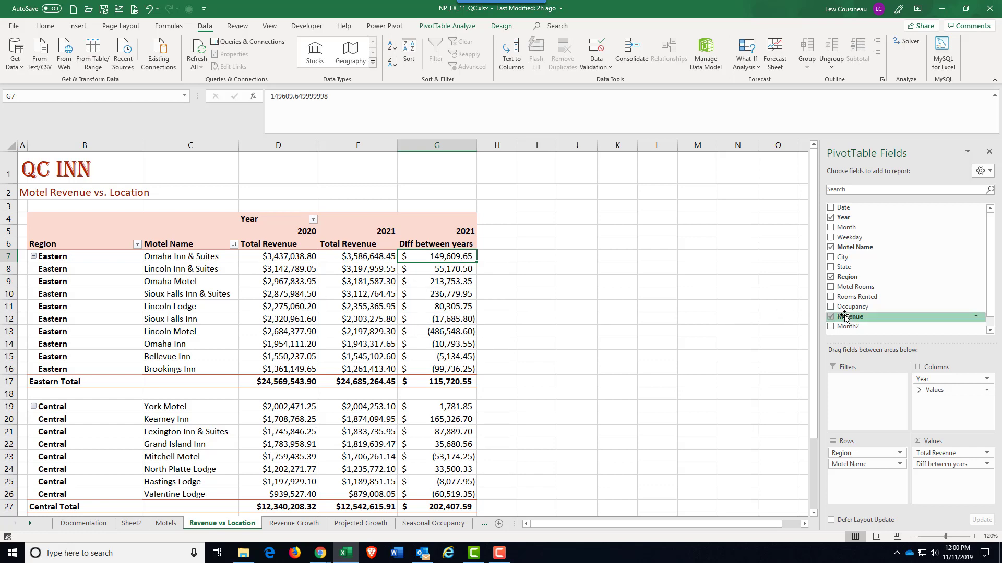
pyautogui.moveTo(845, 318); pyautogui.dragTo(927, 481)
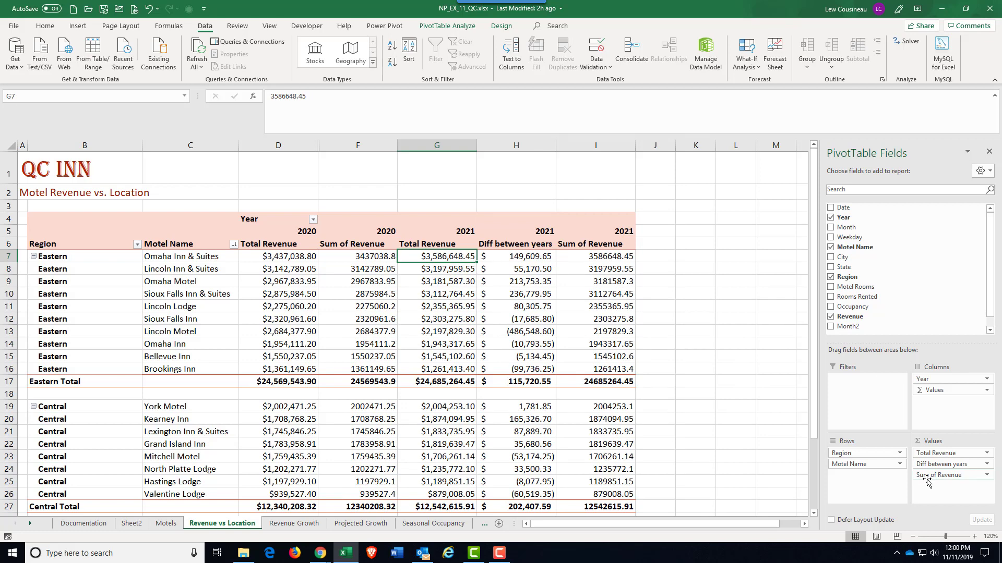
# Step: Set the new Sum of Revenue field to show its values as % of Parent Row Total
pyautogui.click(601, 250)
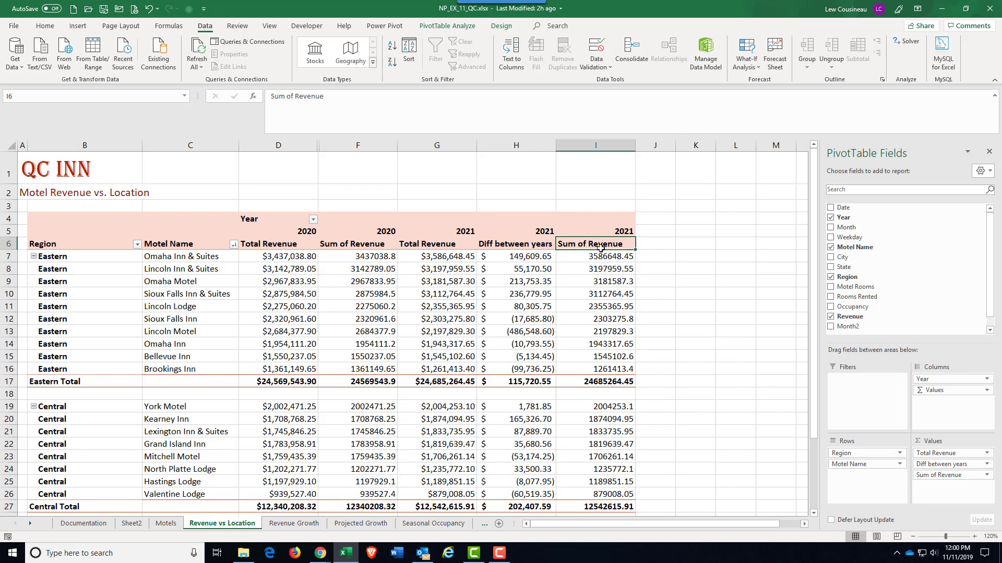
pyautogui.click(986, 475)
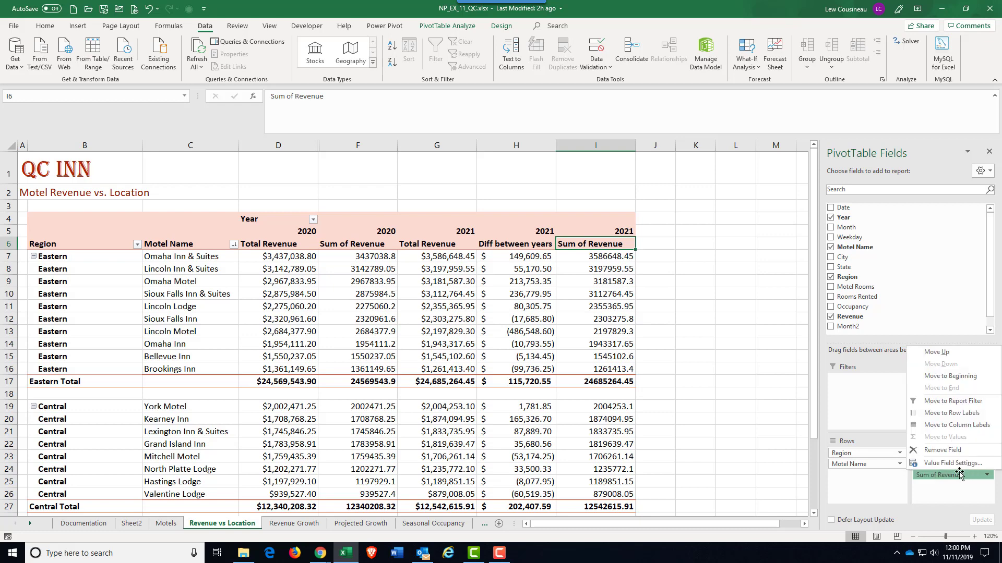
pyautogui.click(951, 464)
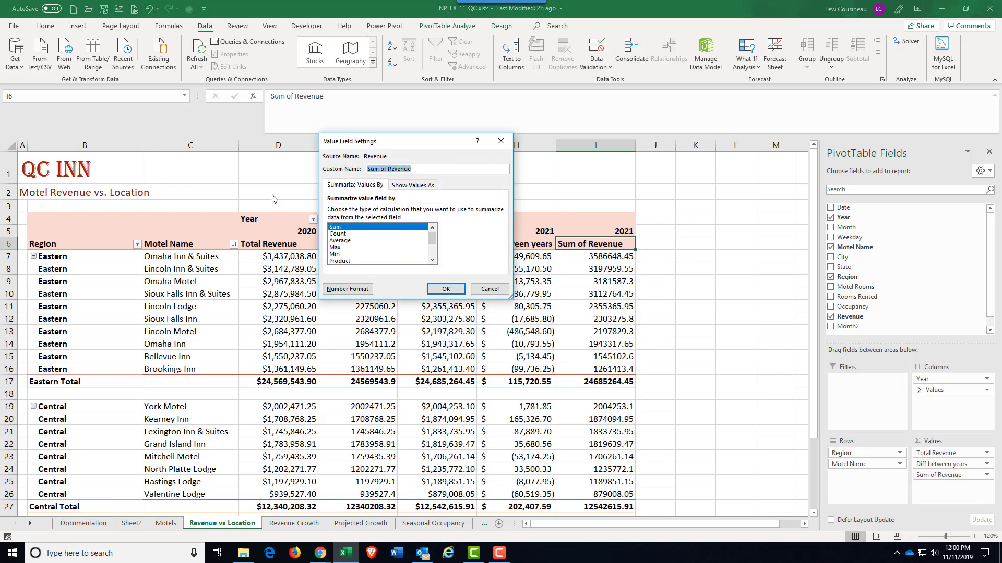
pyautogui.click(406, 186)
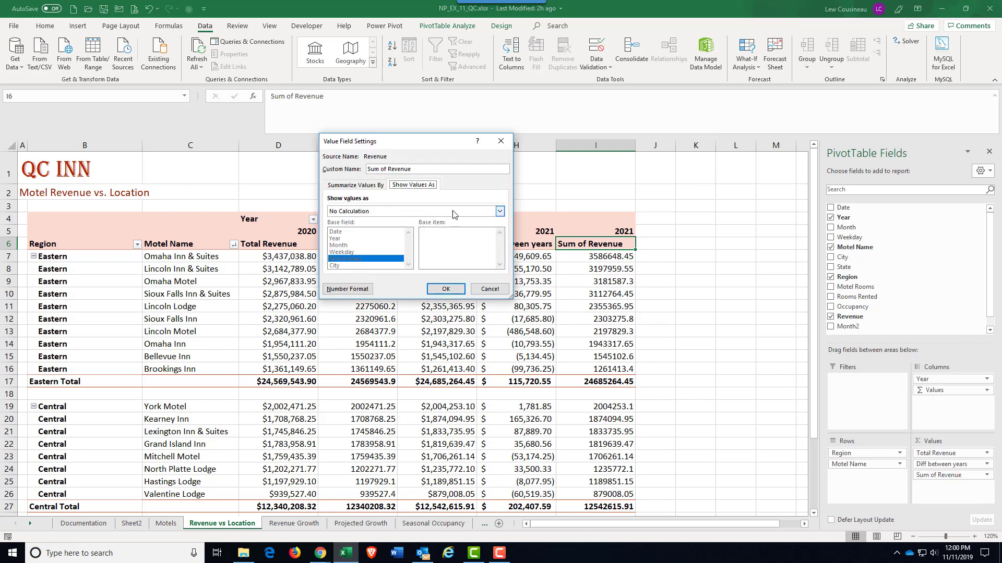
pyautogui.click(500, 213)
pyautogui.scroll(-2, 374, 235)
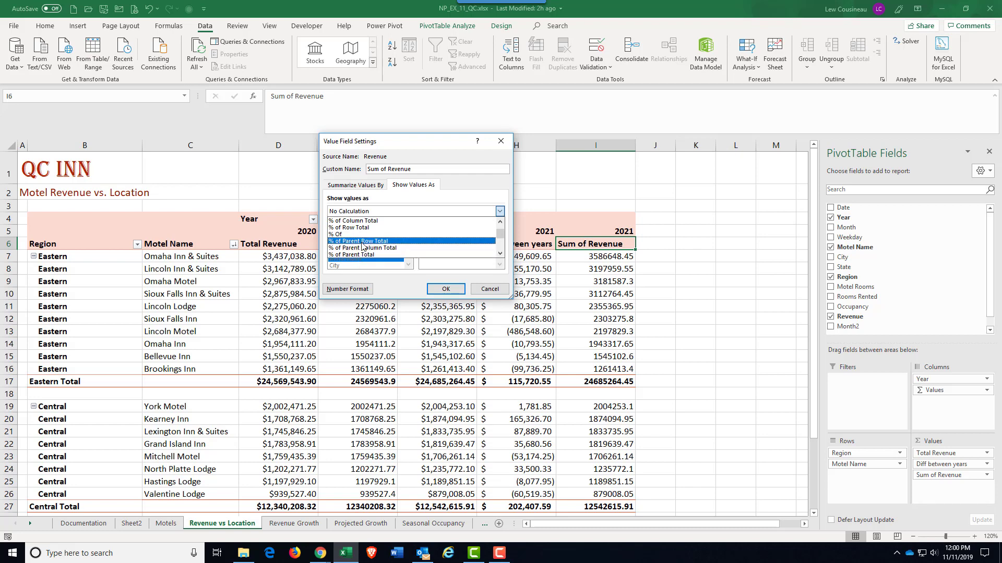
pyautogui.click(361, 241)
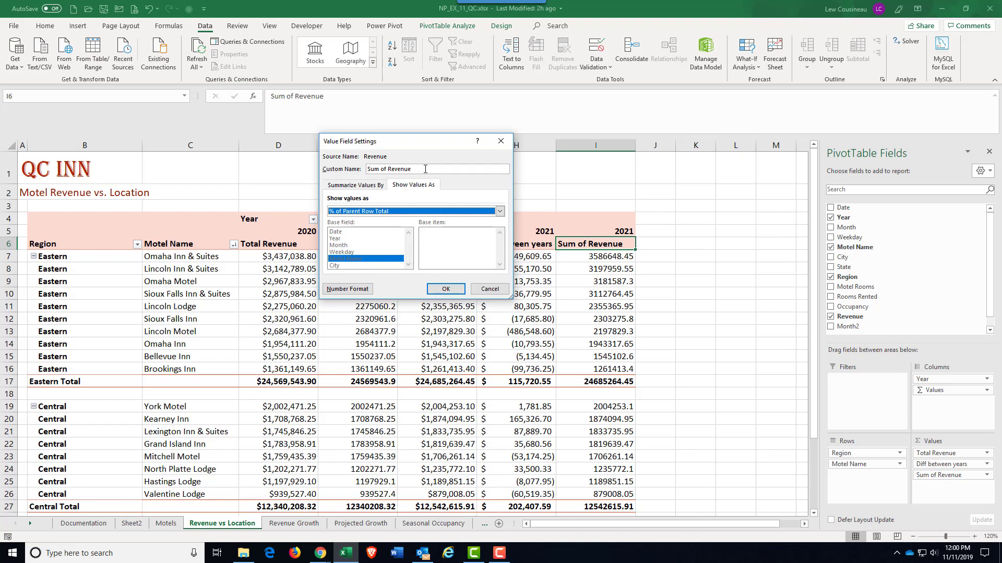
# Step: Name the new Sum of Revenue field % of total and apply the Percentage number format with 2 decimal places
pyautogui.moveTo(425, 168); pyautogui.dragTo(264, 177)
pyautogui.write('% of total')
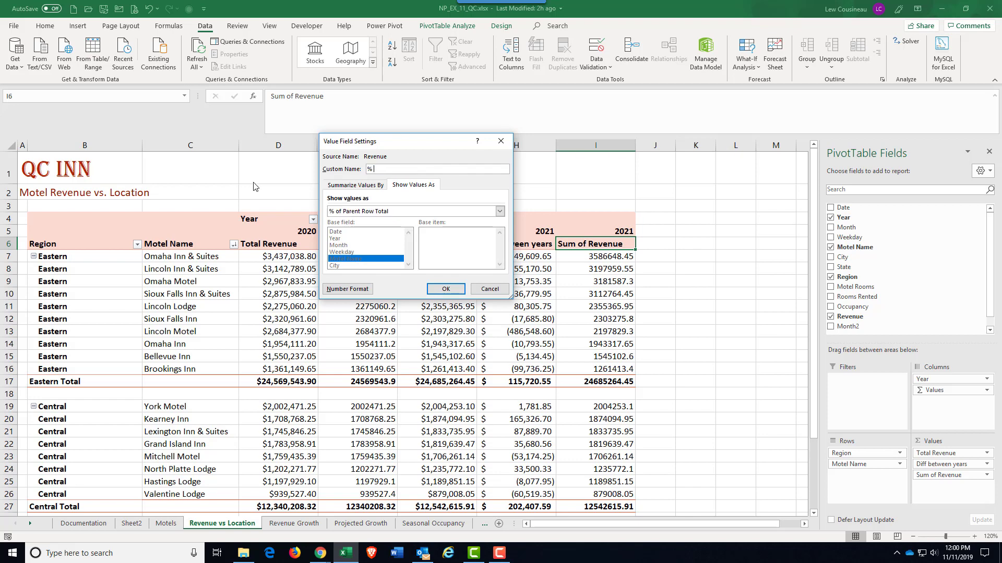
pyautogui.click(360, 186)
pyautogui.click(349, 289)
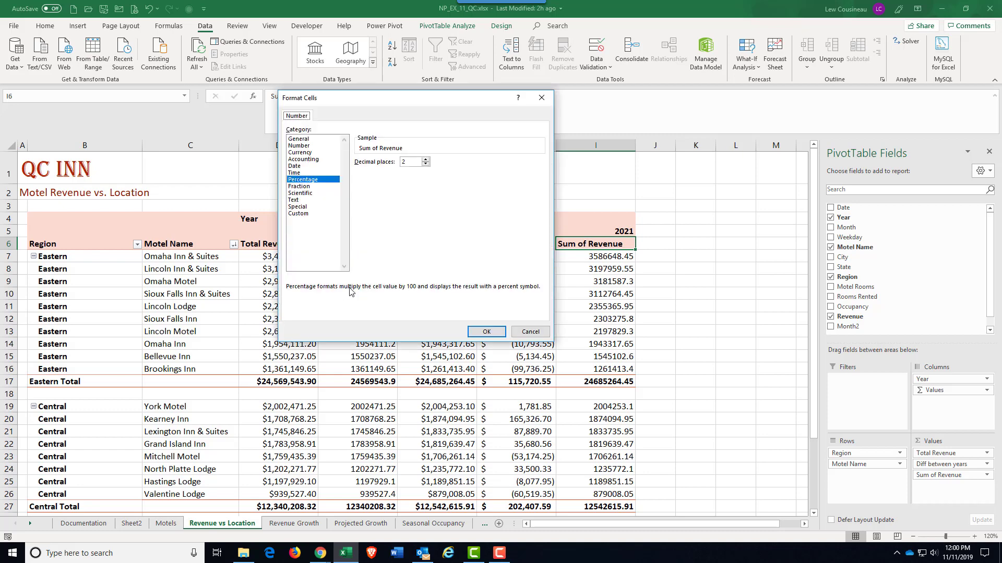
pyautogui.click(486, 332)
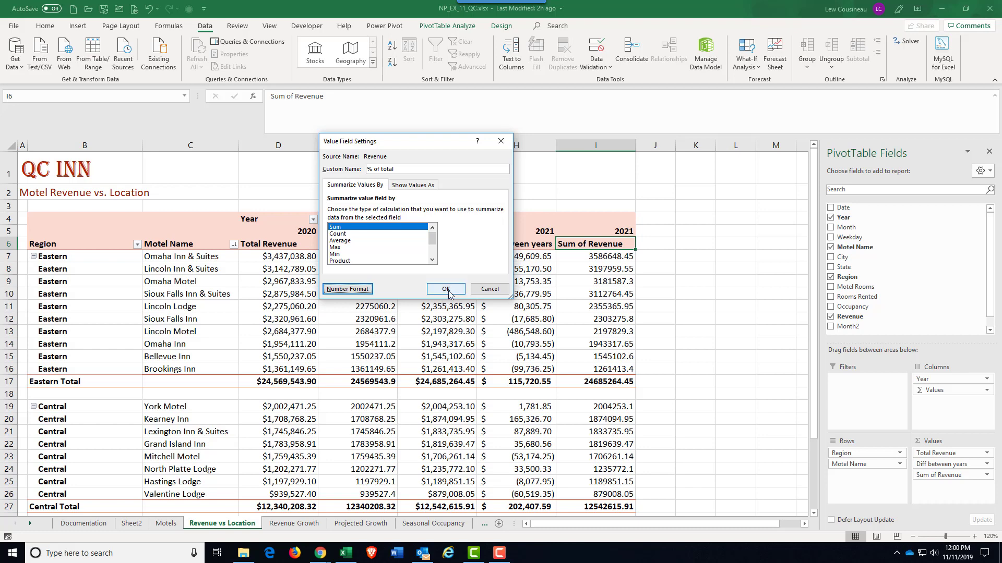
pyautogui.click(446, 290)
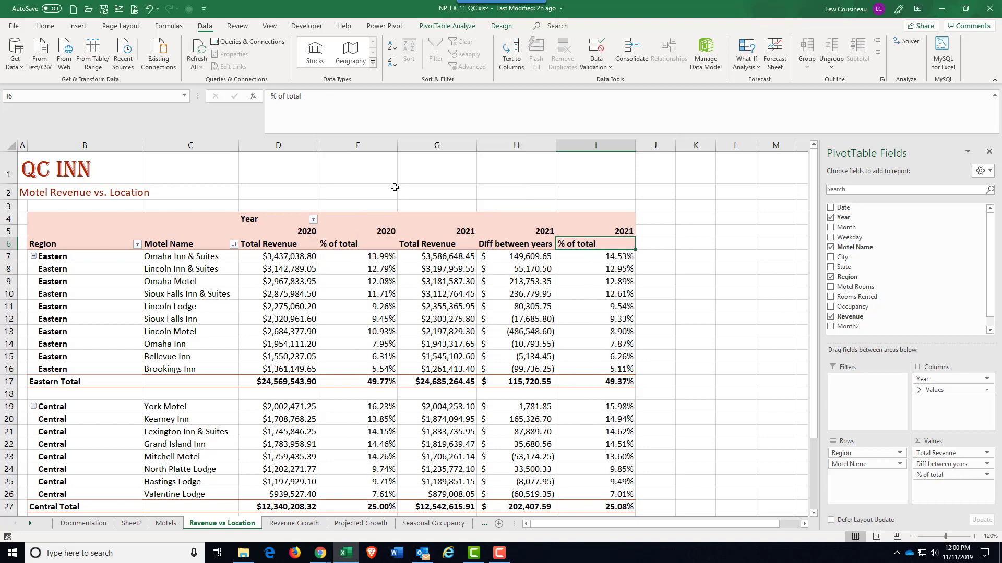
# Step: Hide column F, which holds the 2020 % of total values
pyautogui.rightClick(371, 150)
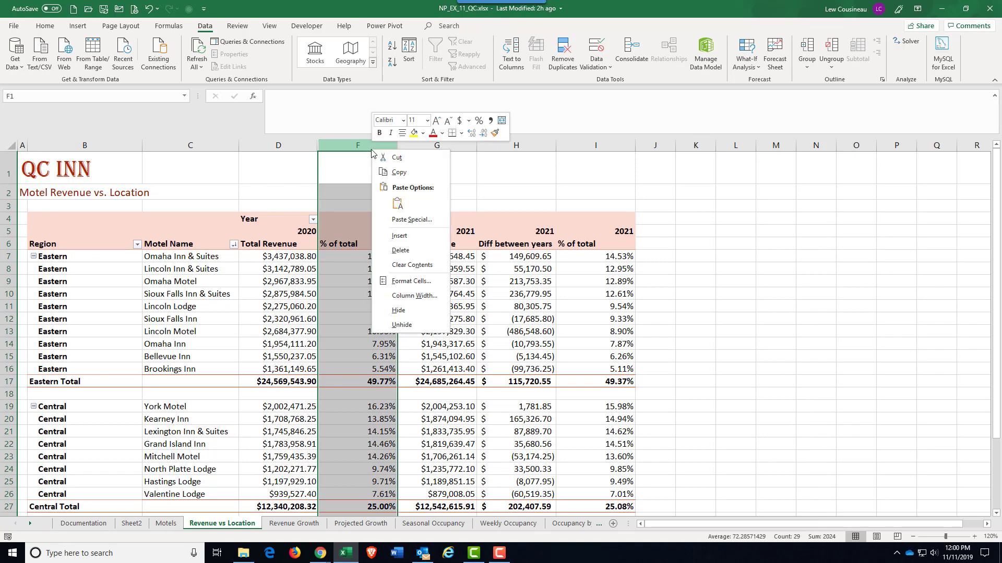
pyautogui.click(413, 310)
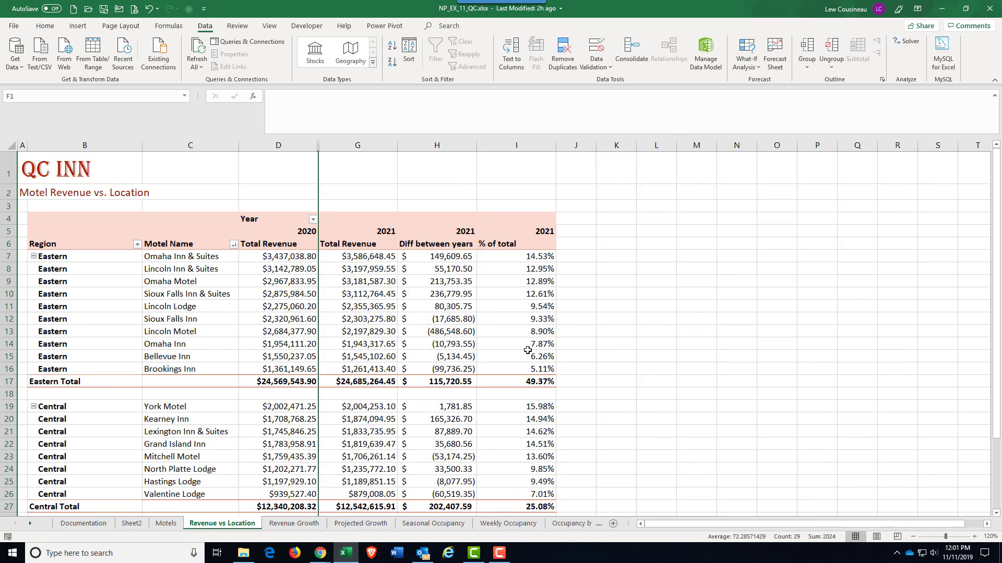
pyautogui.scroll(-6, 527, 350)
pyautogui.scroll(6, 527, 350)
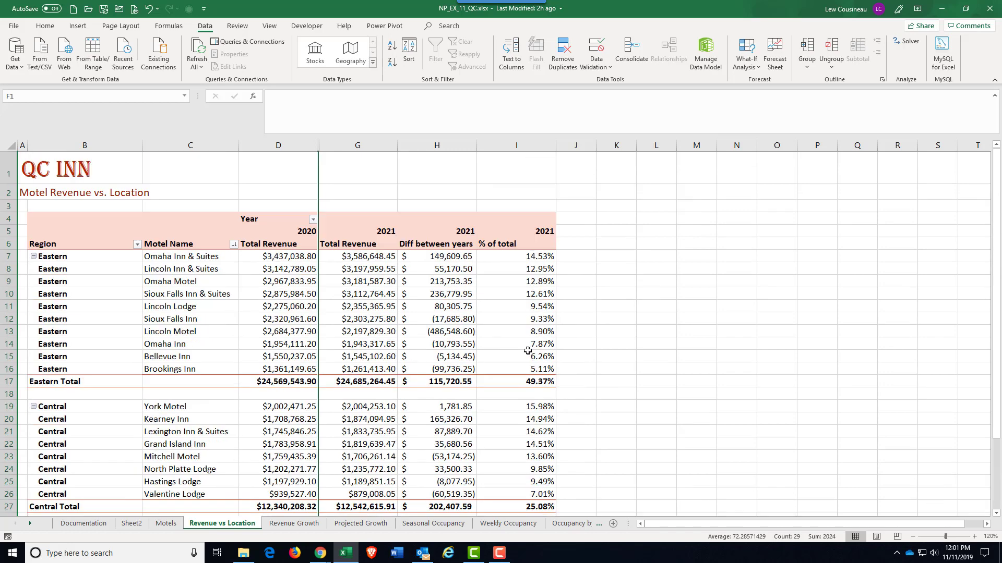
# Step: Select the 2021 % of total cells for the Eastern, Central and Western totals together to check their combined sum
pyautogui.click(540, 382)
pyautogui.scroll(-6, 539, 383)
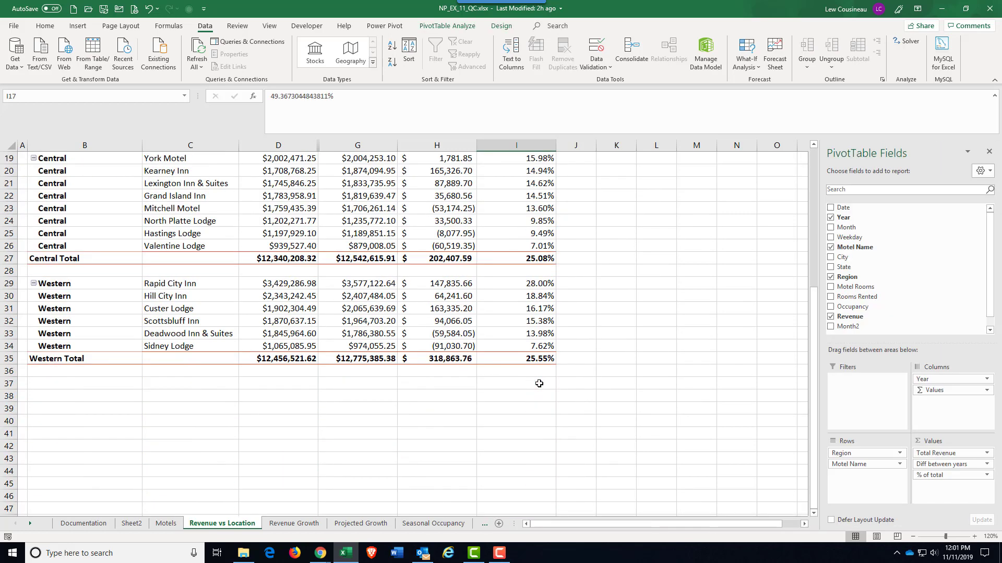
pyautogui.keyDown('ctrl'); pyautogui.click(540, 258); pyautogui.keyUp('ctrl')
pyautogui.keyDown('ctrl'); pyautogui.click(547, 357); pyautogui.keyUp('ctrl')
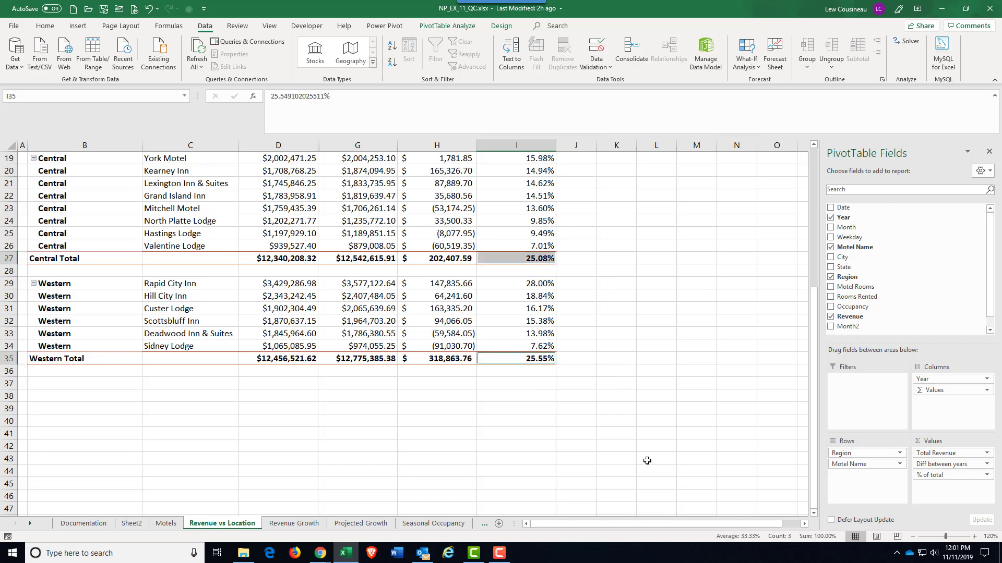
pyautogui.scroll(6, 620, 419)
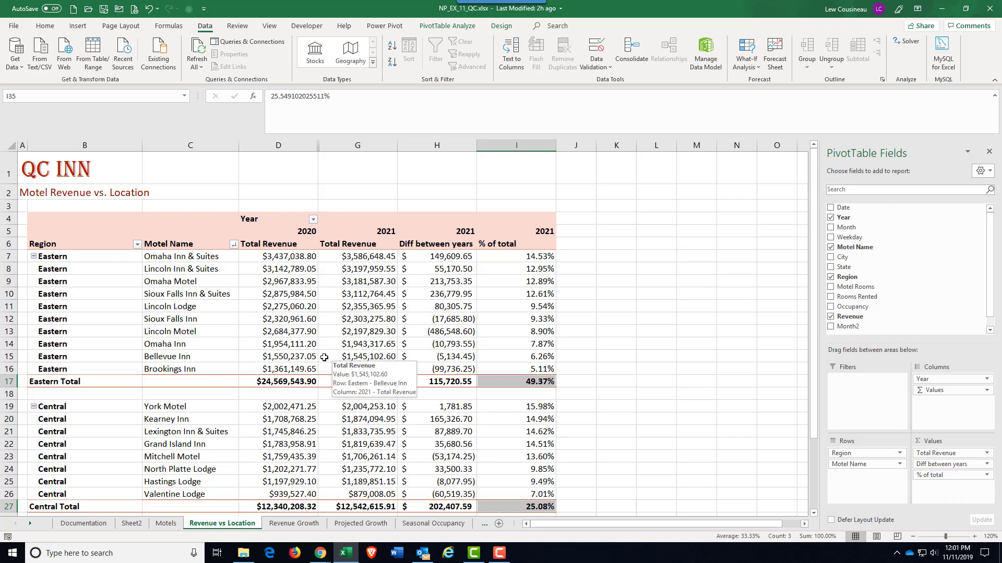
pyautogui.scroll(-4, 324, 357)
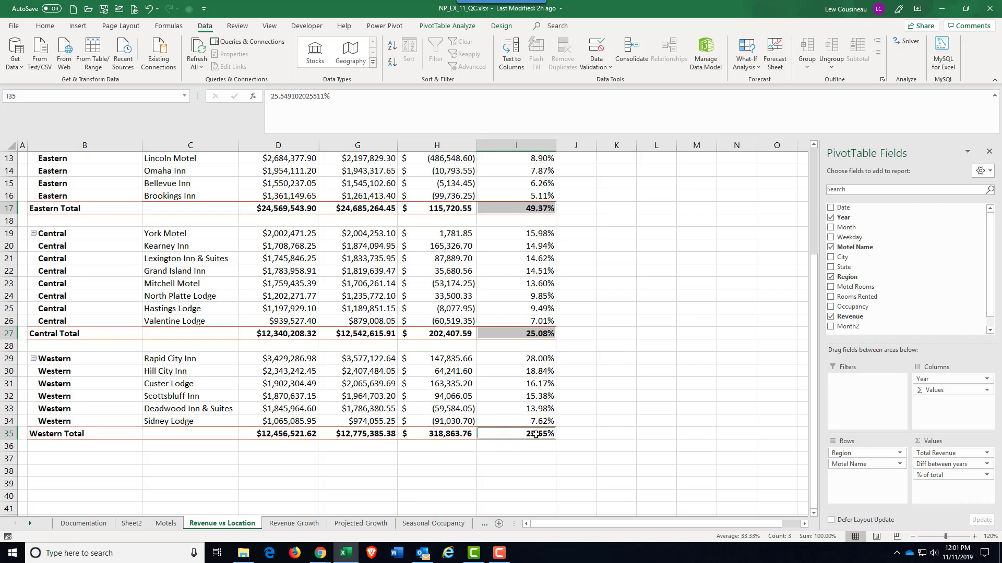
pyautogui.scroll(2, 613, 371)
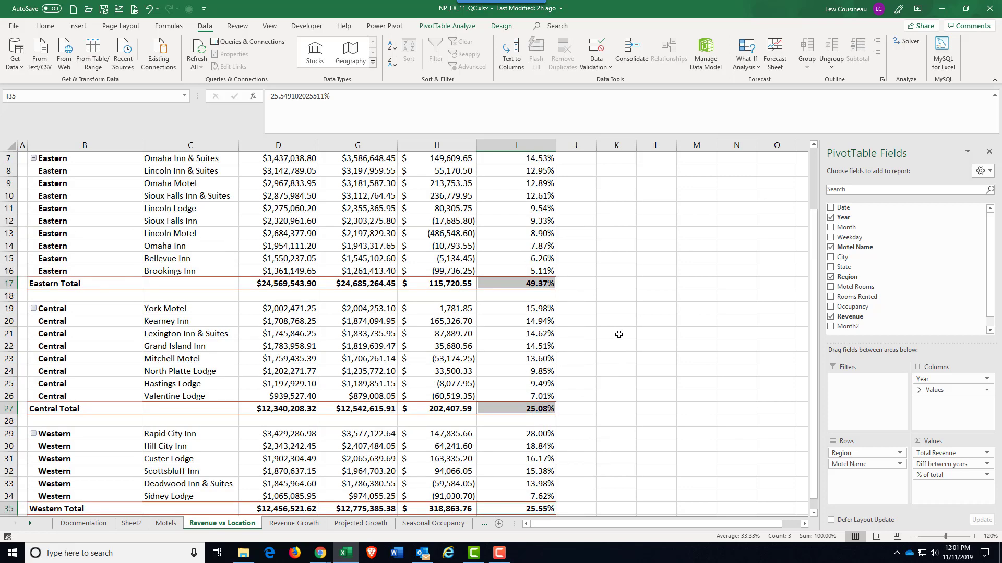
pyautogui.scroll(-2, 581, 353)
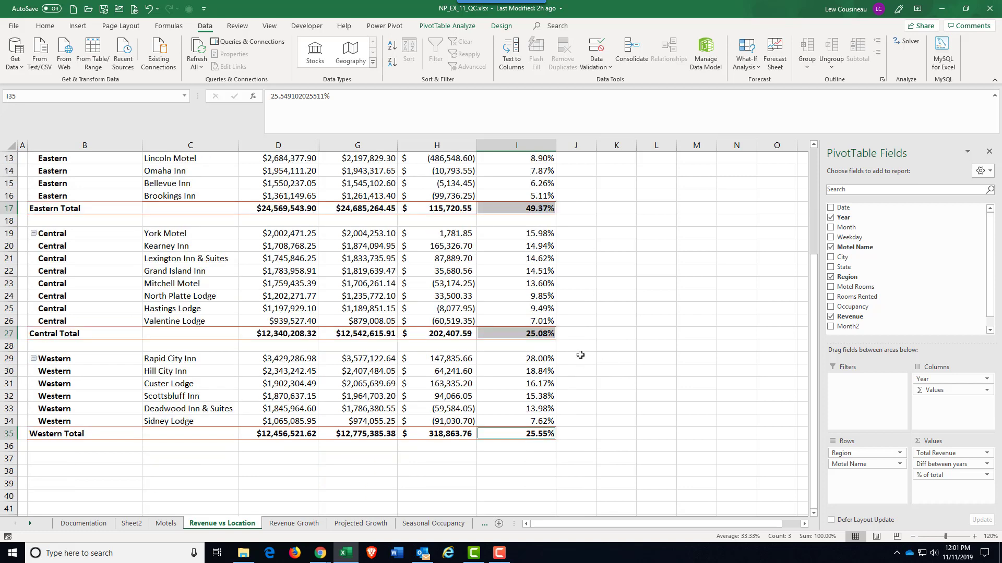
pyautogui.scroll(4, 576, 353)
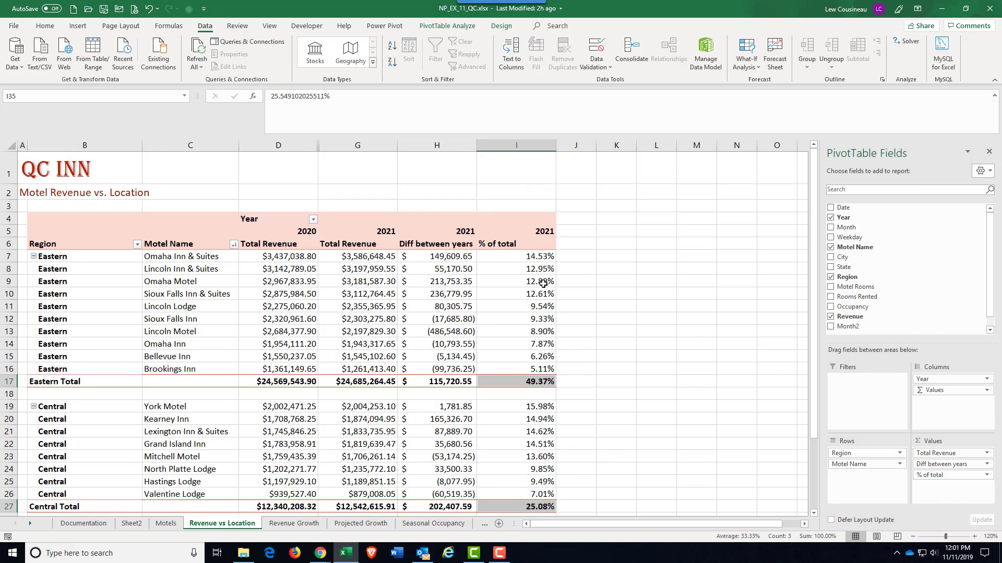
# Step: Examine the 2021 % of total values of the individual Eastern and Central motels, checking each region's sum
pyautogui.moveTo(535, 257); pyautogui.dragTo(543, 369)
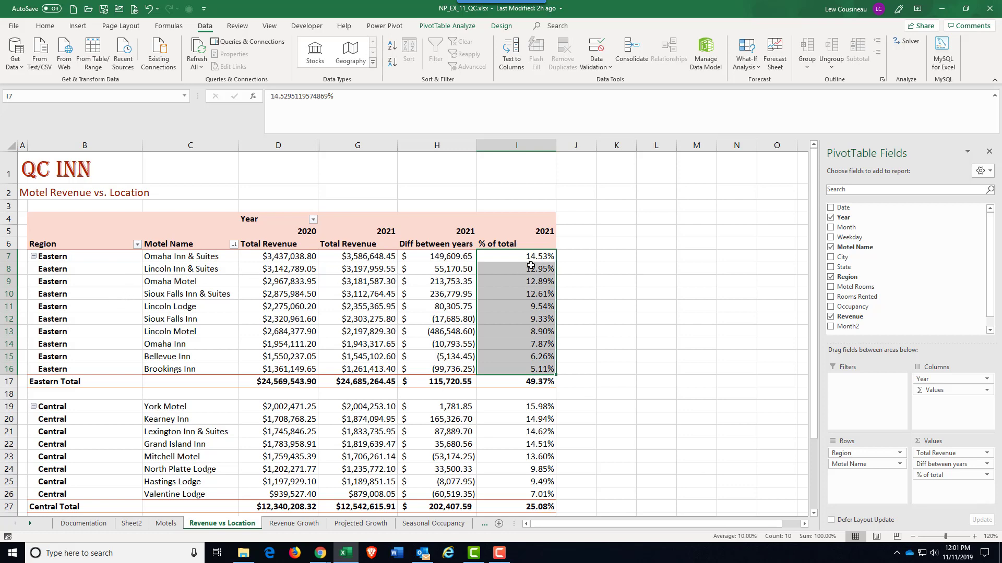
pyautogui.moveTo(530, 258)
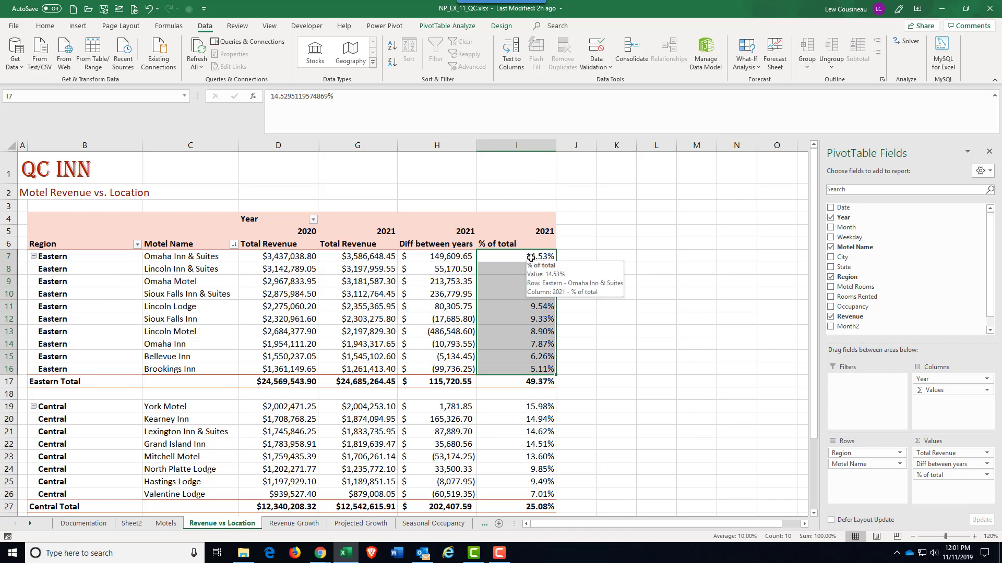
pyautogui.moveTo(551, 272)
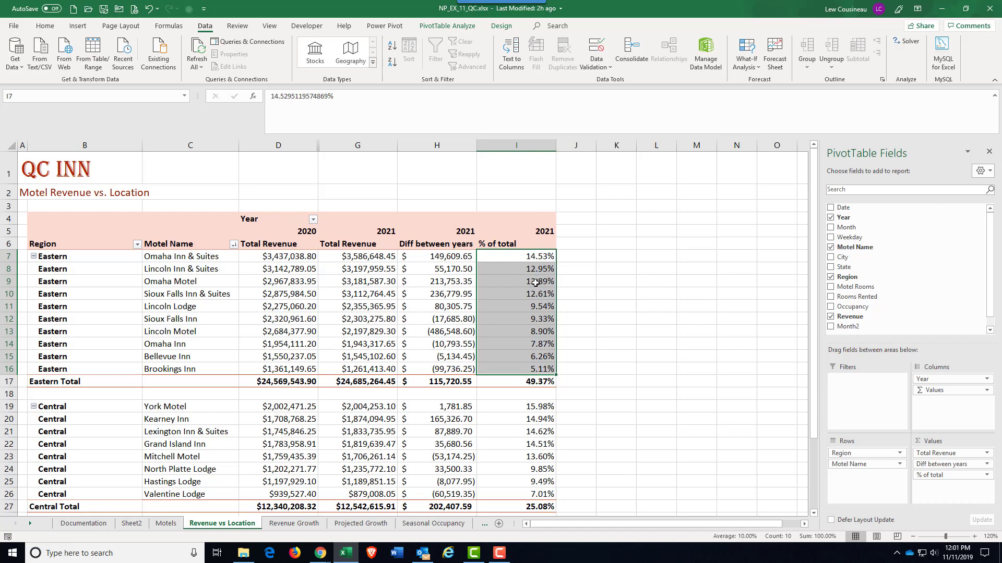
pyautogui.scroll(-4, 566, 346)
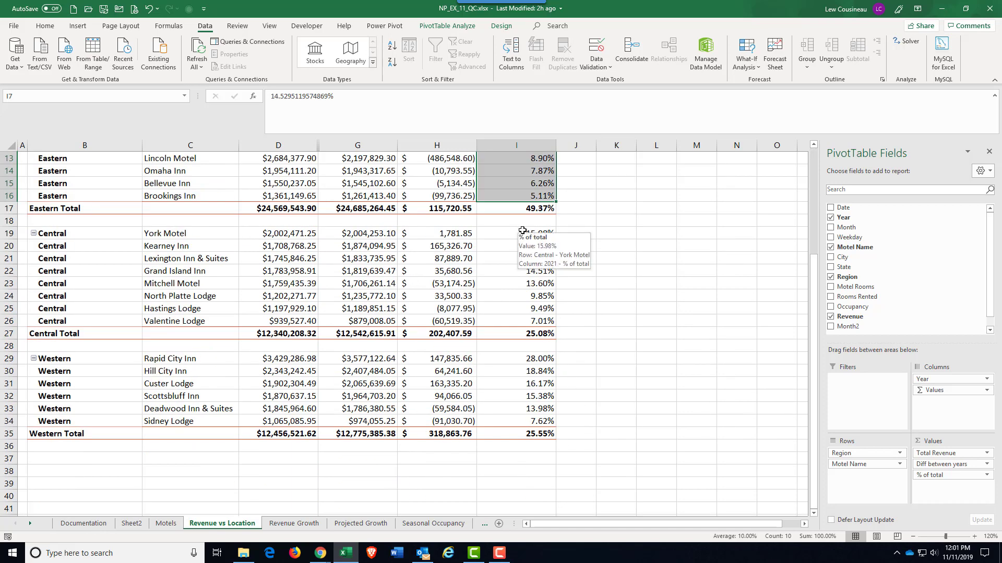
pyautogui.moveTo(523, 231); pyautogui.dragTo(528, 317)
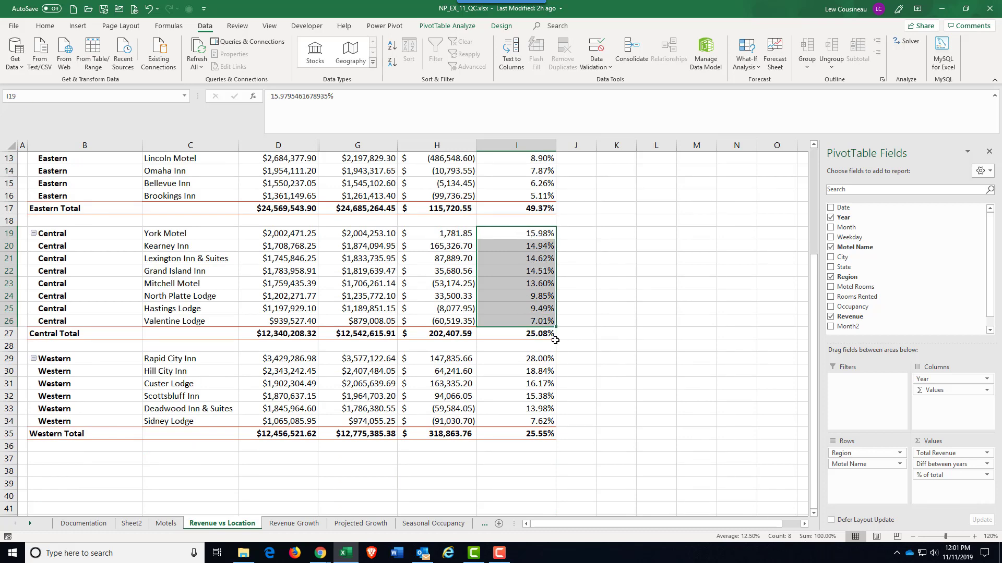
pyautogui.moveTo(540, 335)
pyautogui.scroll(4, 560, 416)
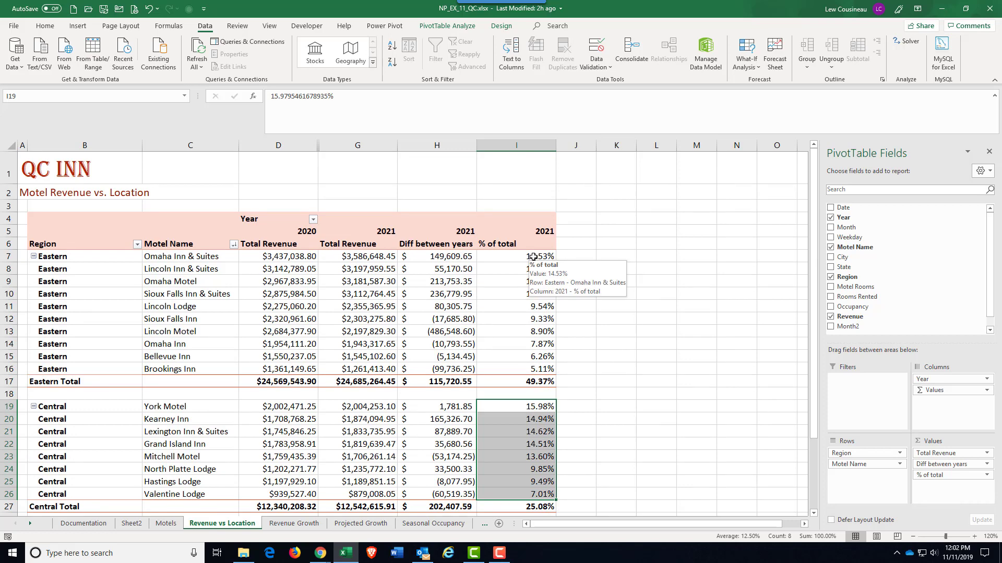
pyautogui.scroll(-10, 548, 358)
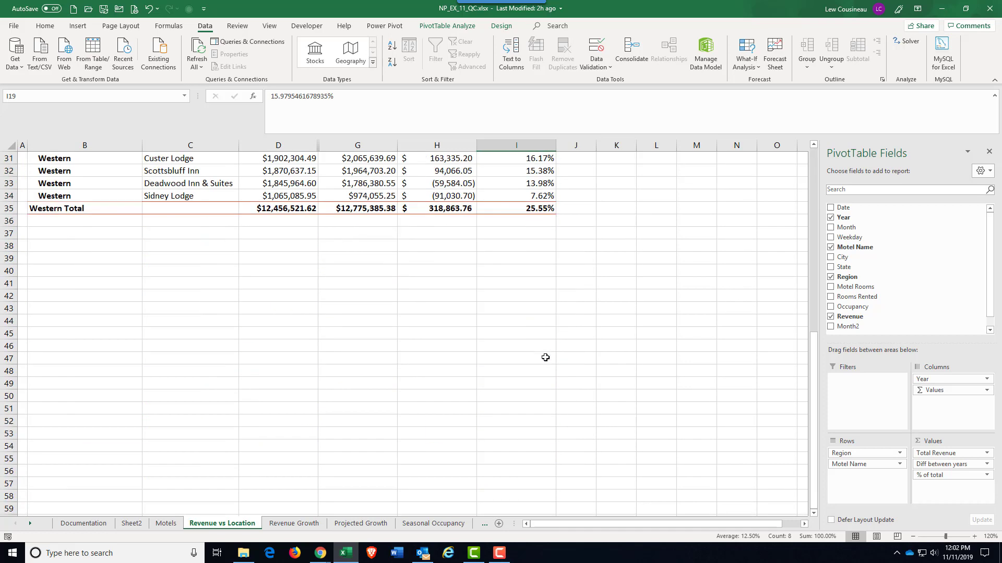
pyautogui.scroll(8, 519, 262)
pyautogui.scroll(2, 534, 256)
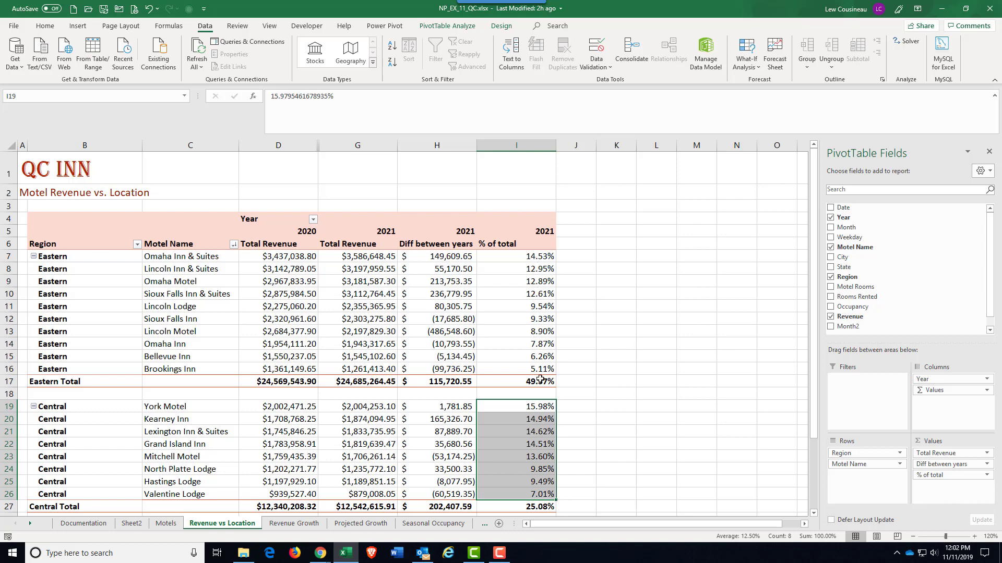
pyautogui.scroll(-4, 556, 460)
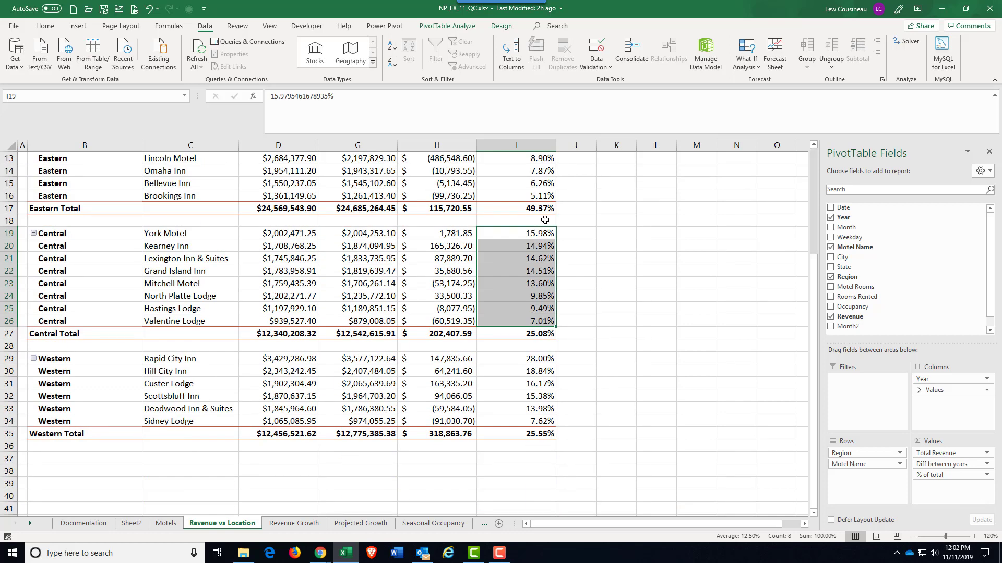
pyautogui.scroll(4, 545, 220)
pyautogui.scroll(-4, 545, 319)
pyautogui.scroll(4, 545, 319)
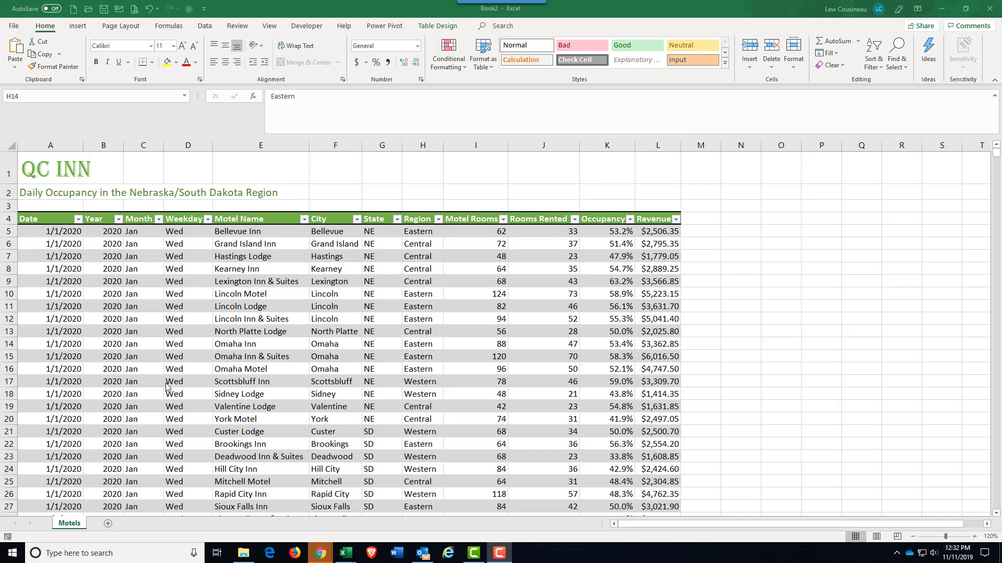
# Step: Examine the column headers of the Motels table in Book2 and the values available in its State column
pyautogui.click(196, 348)
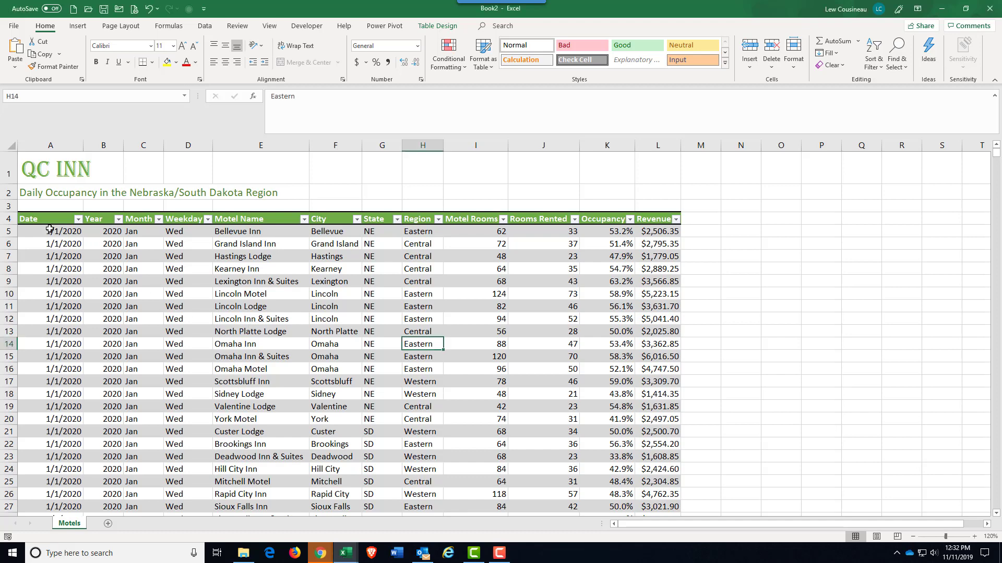
pyautogui.moveTo(42, 217); pyautogui.dragTo(671, 219)
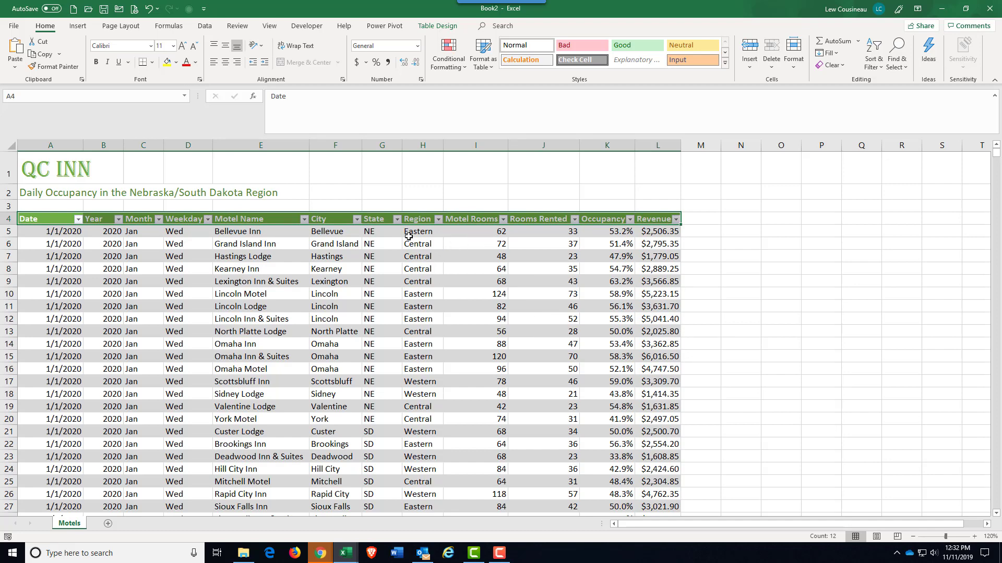
pyautogui.click(379, 229)
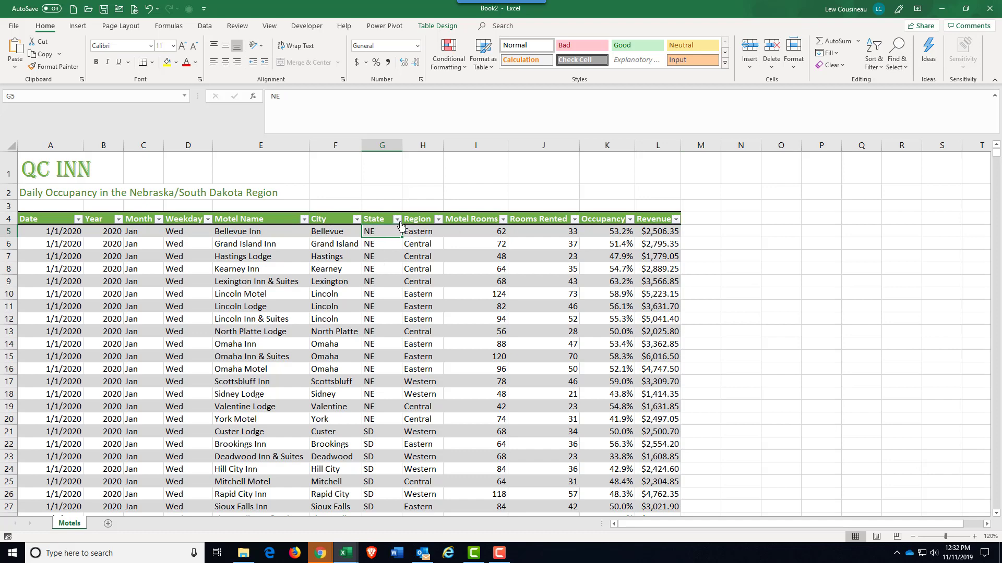
pyautogui.click(397, 220)
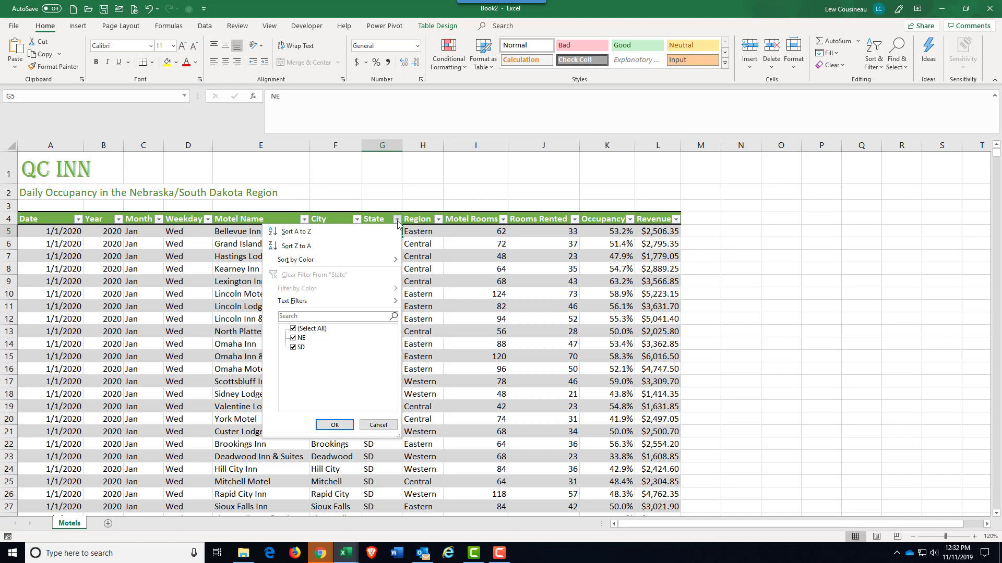
pyautogui.click(397, 221)
pyautogui.moveTo(389, 258); pyautogui.dragTo(398, 385)
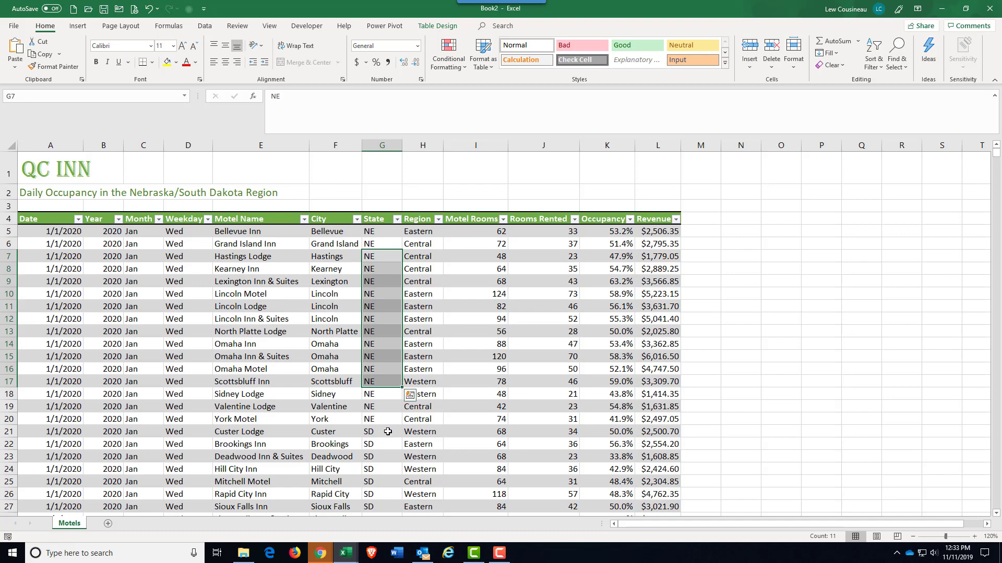
pyautogui.click(383, 307)
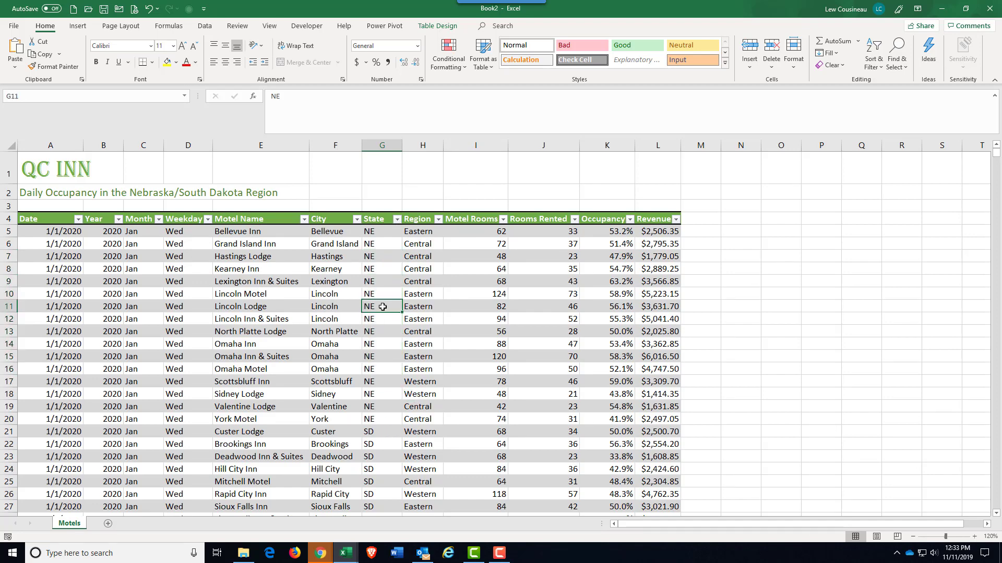
pyautogui.moveTo(384, 330); pyautogui.dragTo(383, 443)
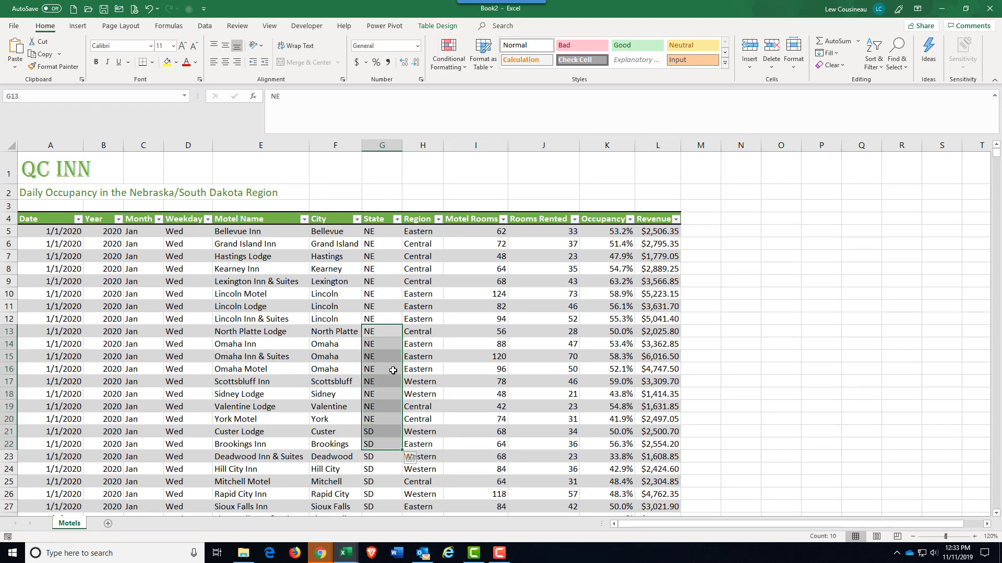
pyautogui.click(230, 368)
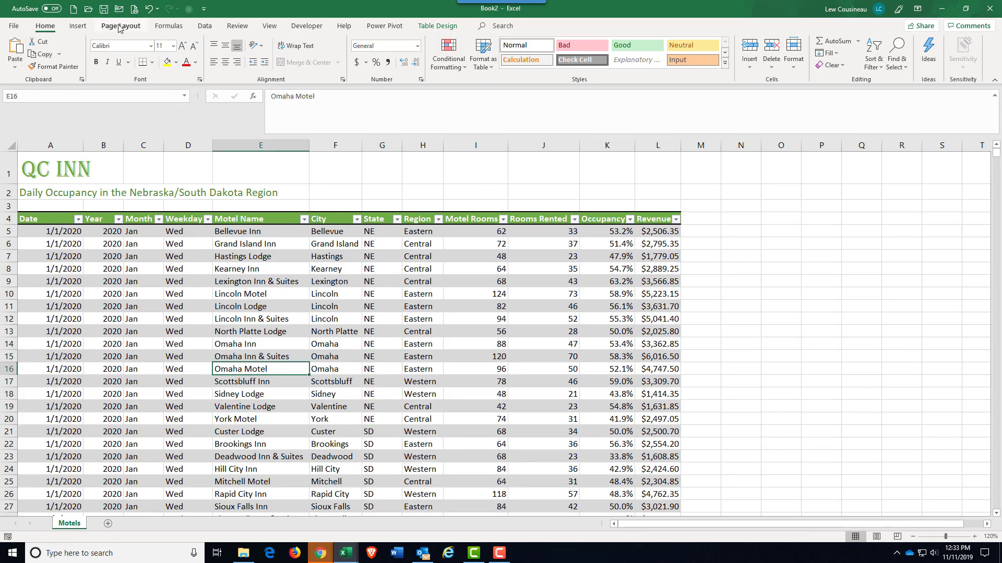
# Step: Create a PivotTable from the Motels table on a new worksheet and add State to its rows
pyautogui.click(77, 25)
pyautogui.click(19, 52)
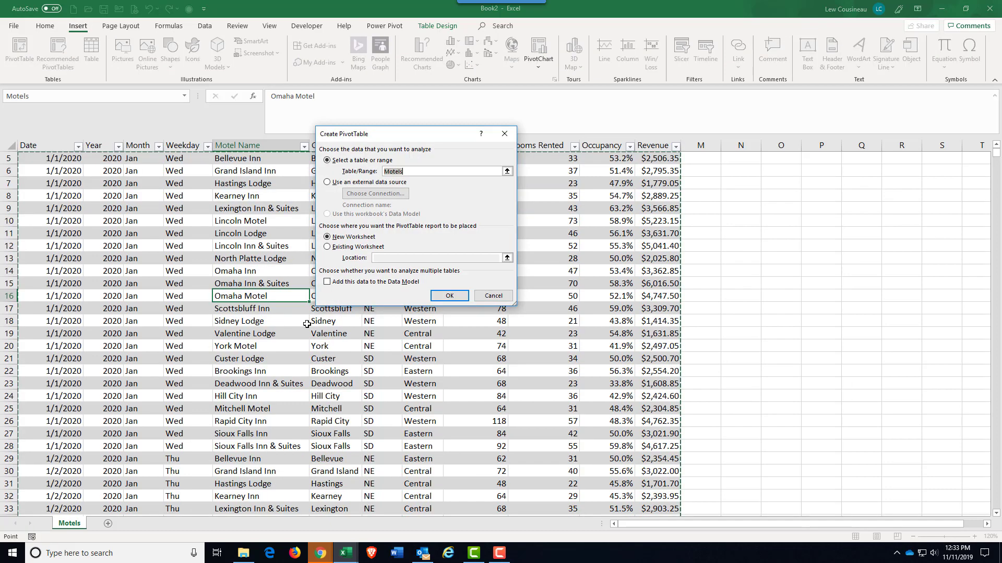
pyautogui.click(459, 303)
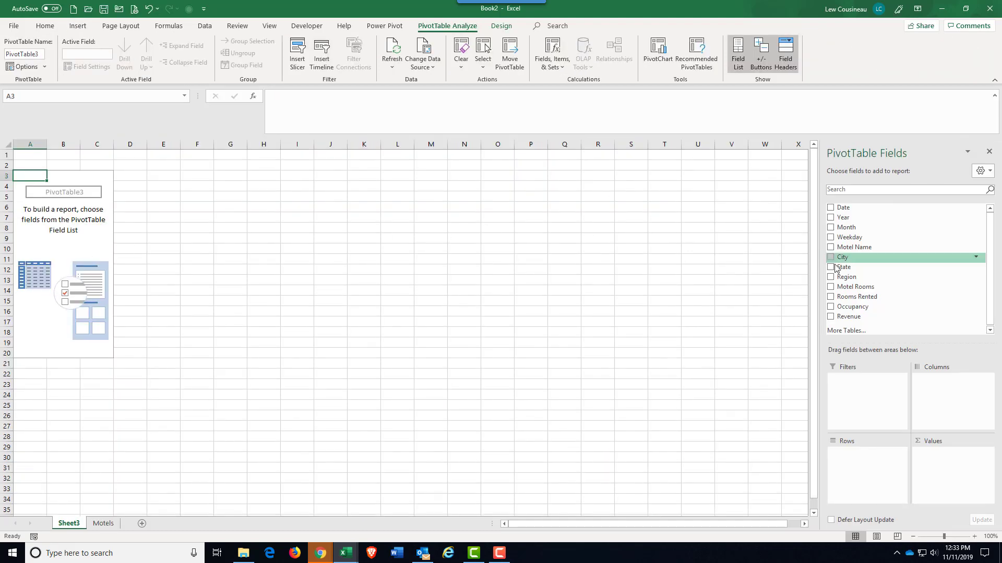
pyautogui.moveTo(835, 268); pyautogui.dragTo(876, 462)
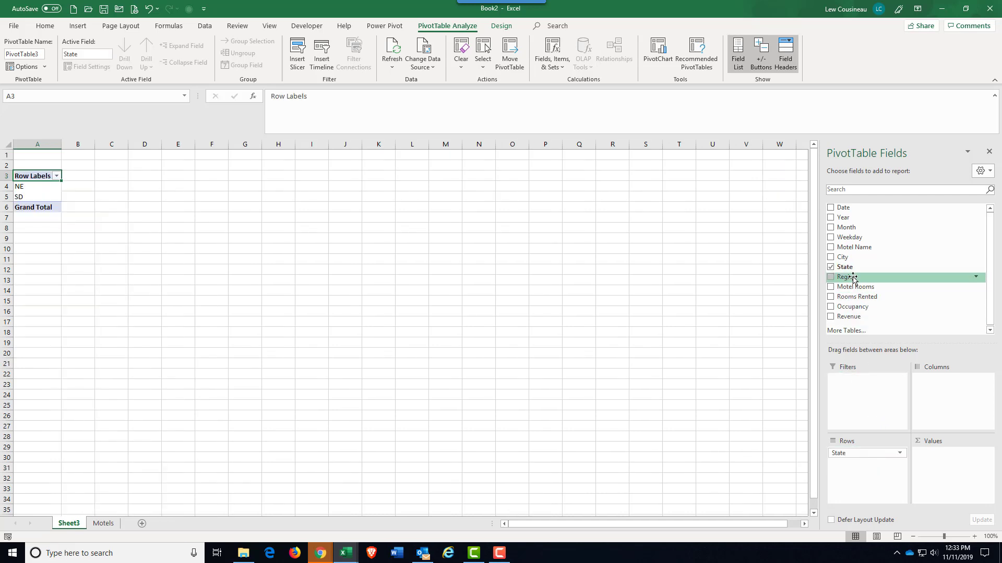
# Step: Add Region to the PivotTable's rows and Revenue to its values, placing Region above State
pyautogui.moveTo(853, 279); pyautogui.dragTo(877, 488)
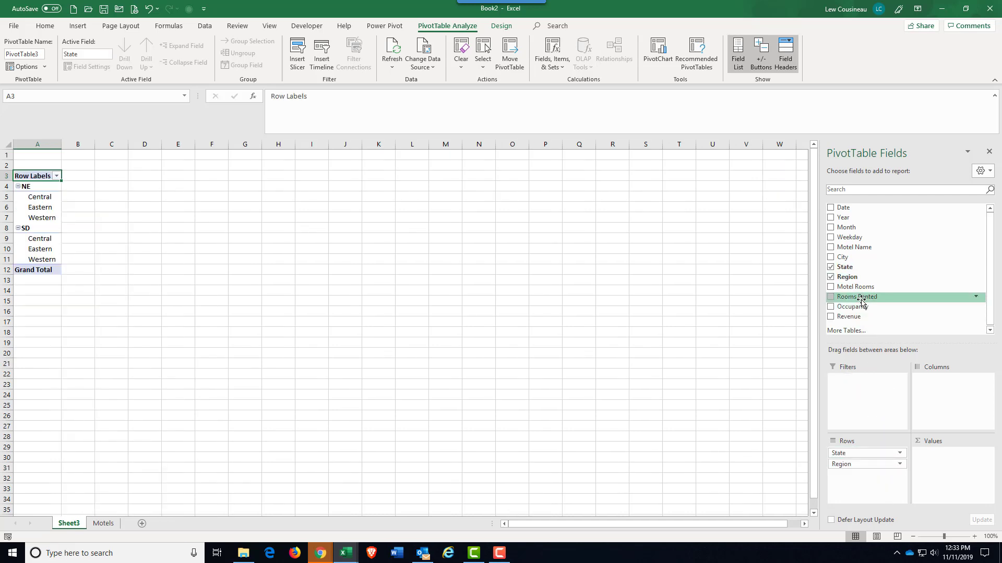
pyautogui.moveTo(856, 317); pyautogui.dragTo(944, 459)
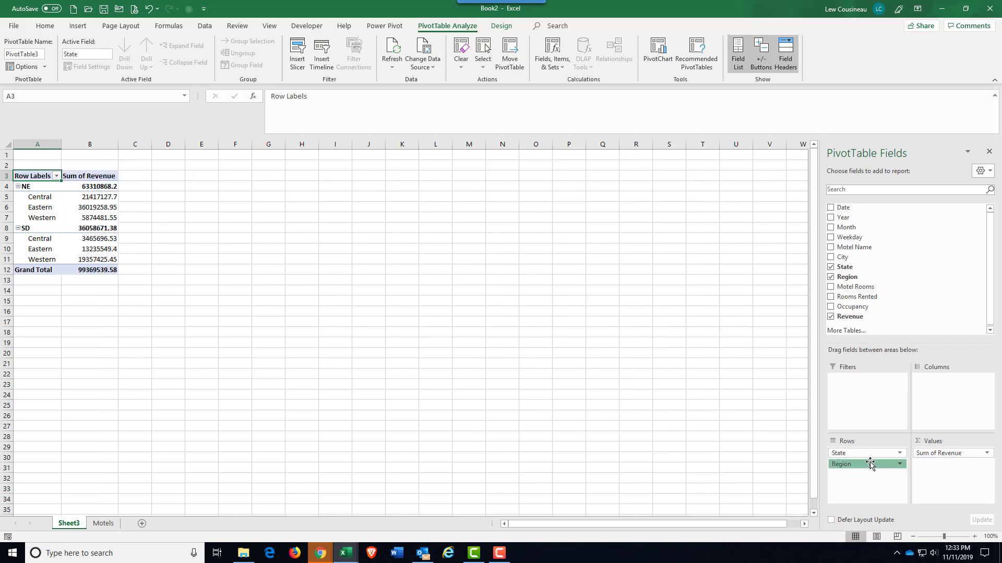
pyautogui.moveTo(870, 464)
pyautogui.mouseDown()
pyautogui.moveTo(873, 455)
pyautogui.moveTo(861, 465)
pyautogui.moveTo(869, 452)
pyautogui.mouseUp()
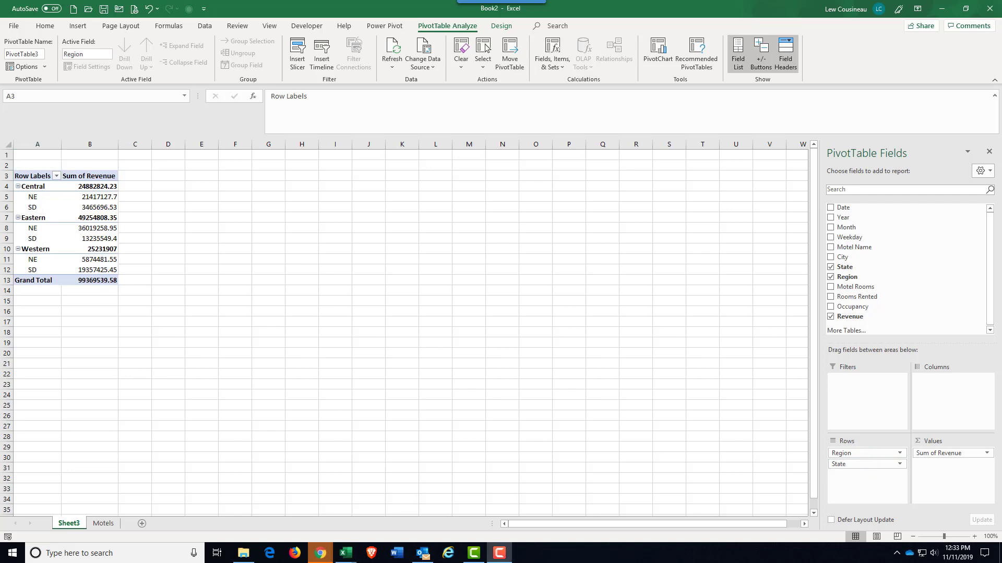
# Step: Format the Sum of Revenue values as Accounting with two decimal places and the $ symbol
pyautogui.click(938, 454)
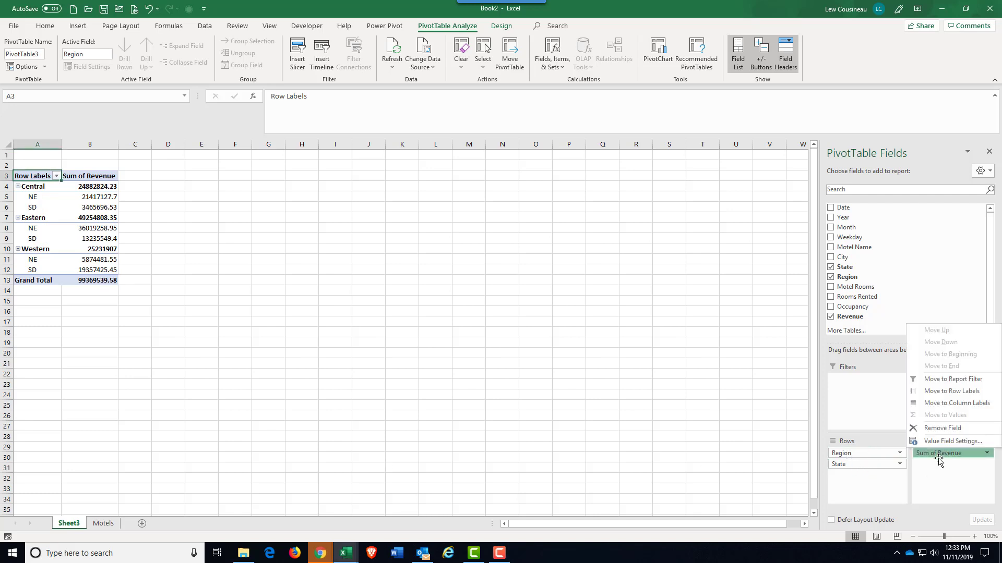
pyautogui.click(936, 441)
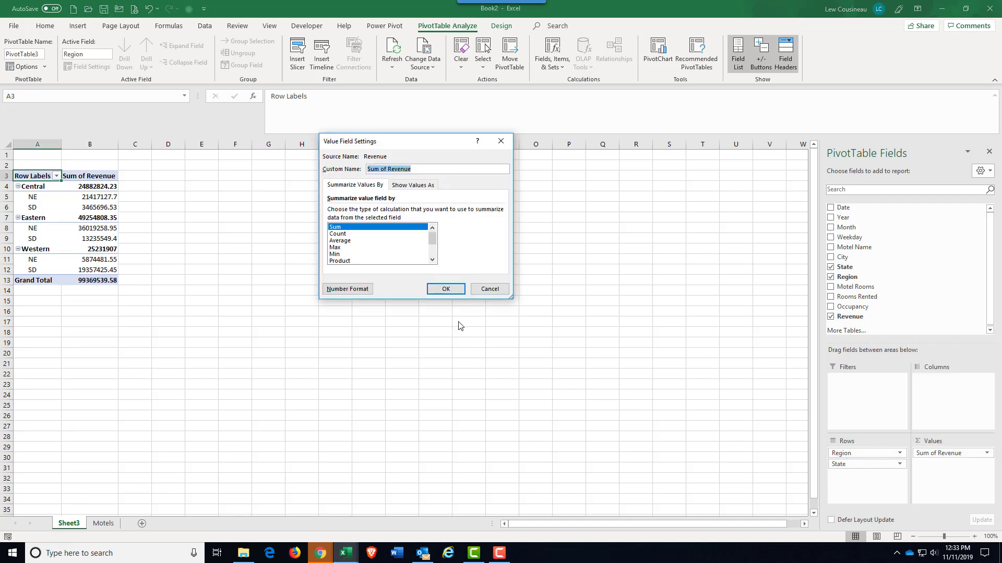
pyautogui.click(348, 290)
pyautogui.click(303, 159)
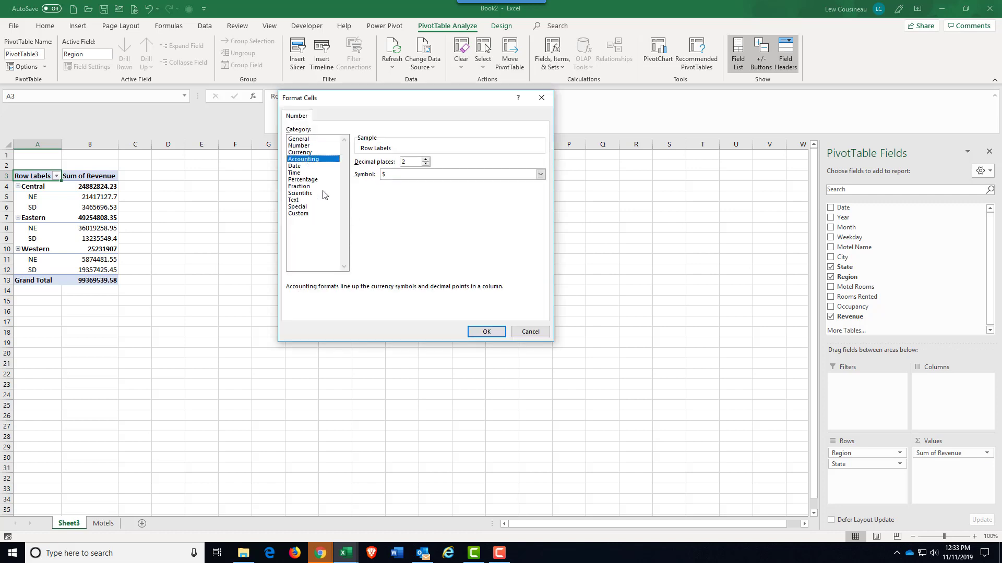
pyautogui.click(487, 332)
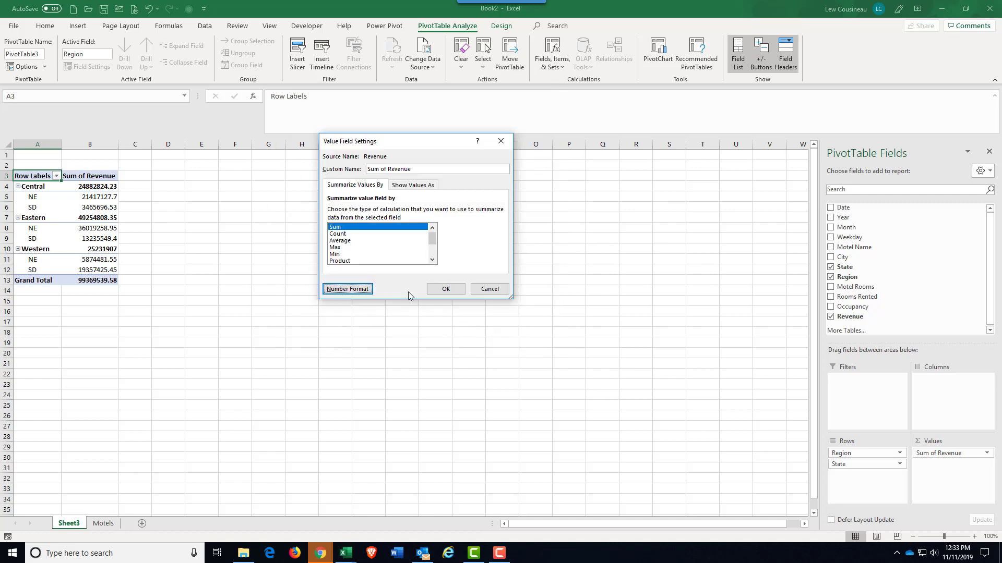
pyautogui.click(446, 290)
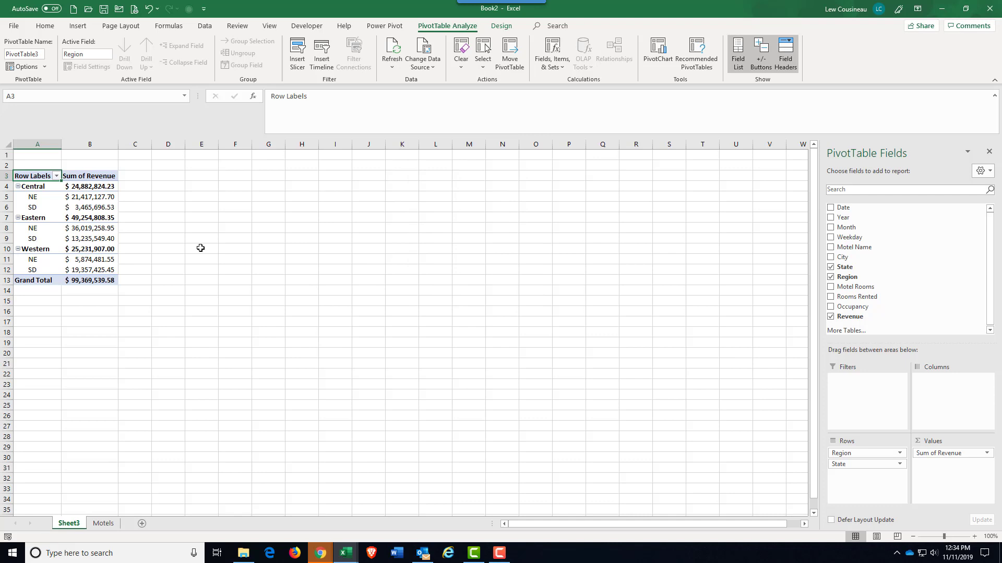
# Step: Insert a calculated item named Diff Between States in the State field with the formula = NE - SD, and check it for Central
pyautogui.click(42, 197)
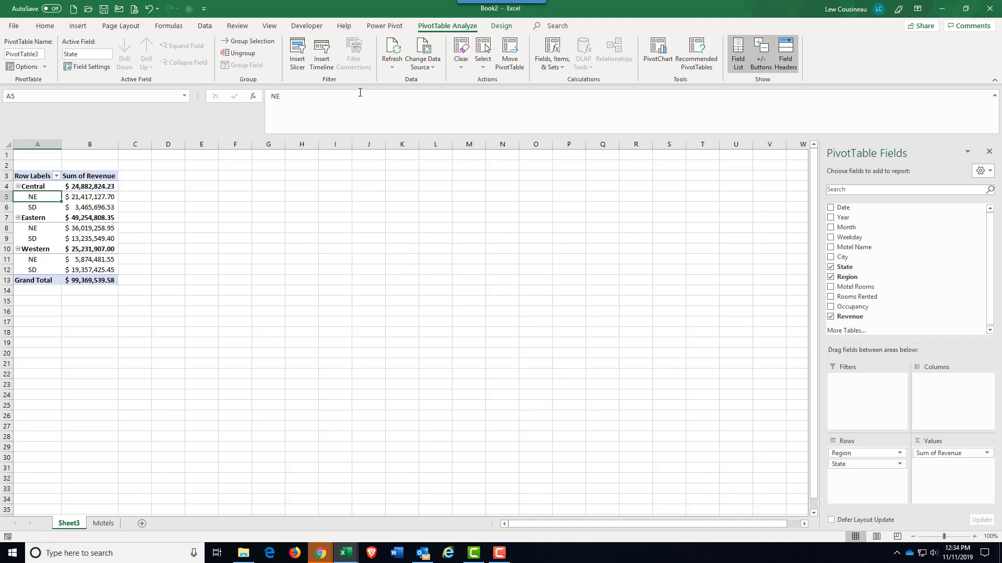
pyautogui.click(557, 68)
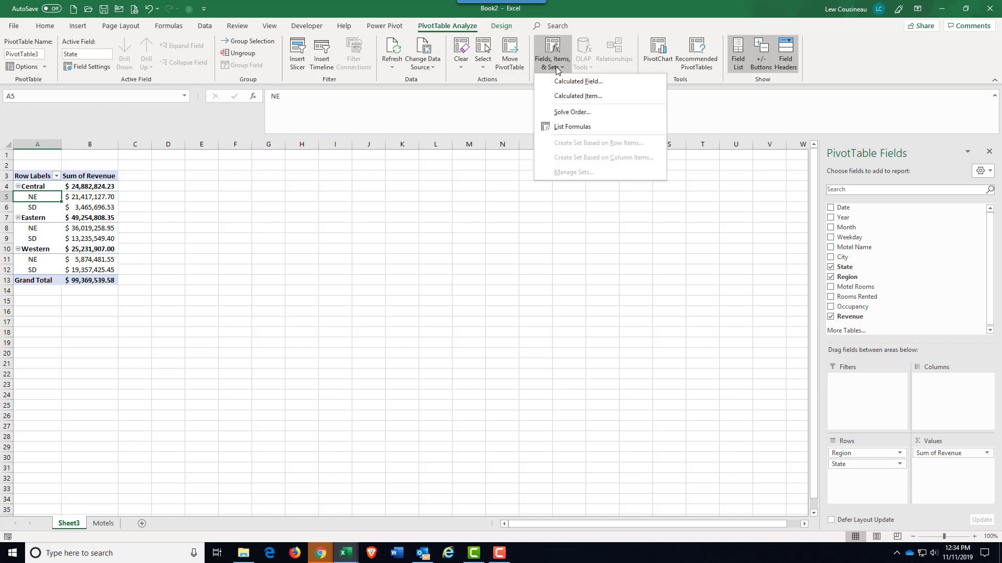
pyautogui.click(565, 97)
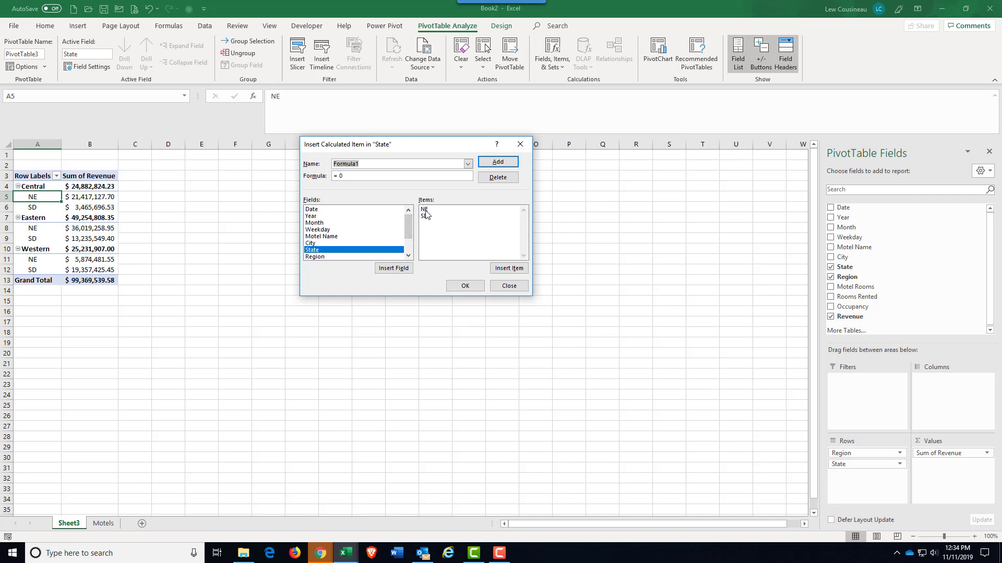
pyautogui.write('Diff Between States')
pyautogui.doubleClick(425, 210)
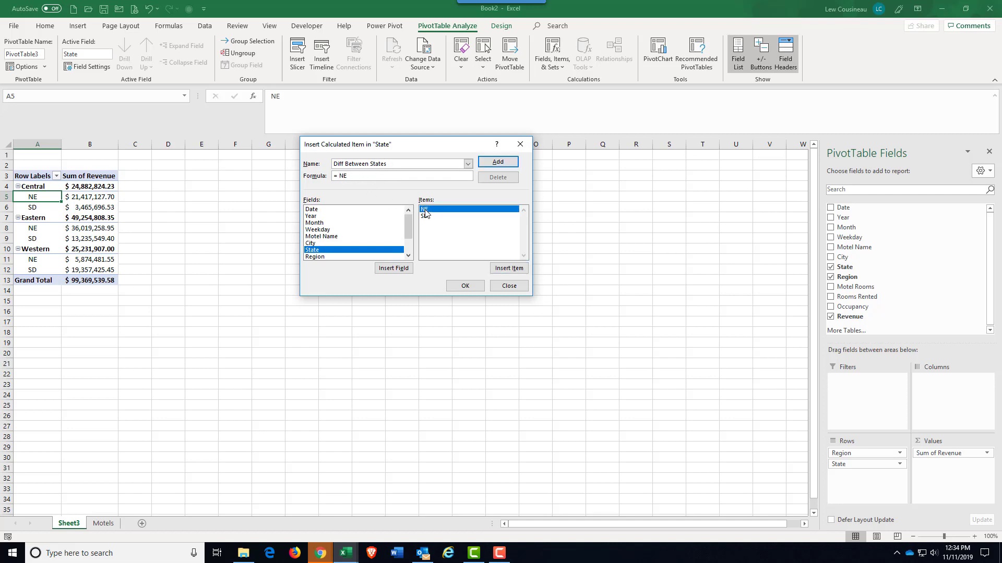
pyautogui.write('-')
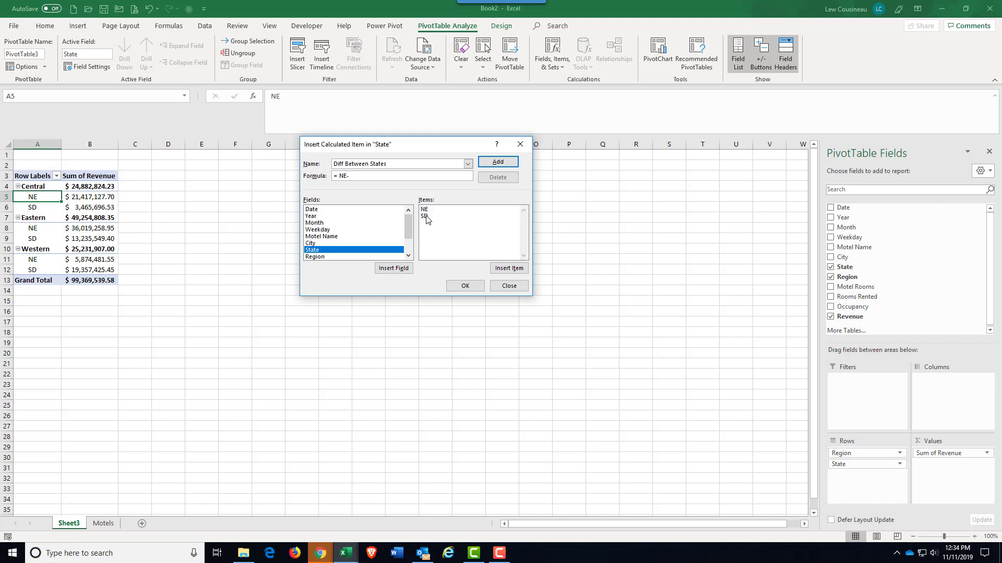
pyautogui.doubleClick(425, 217)
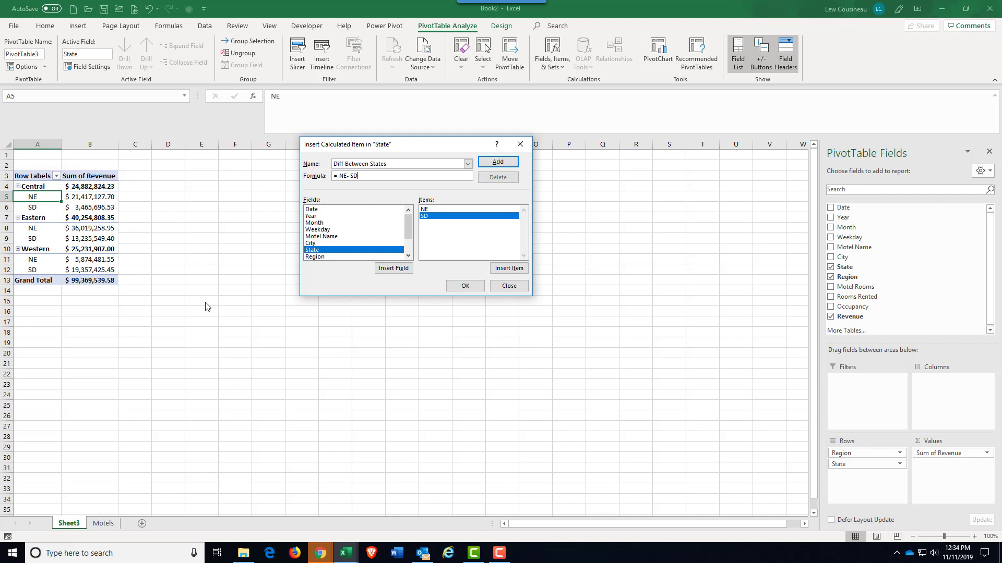
pyautogui.click(465, 287)
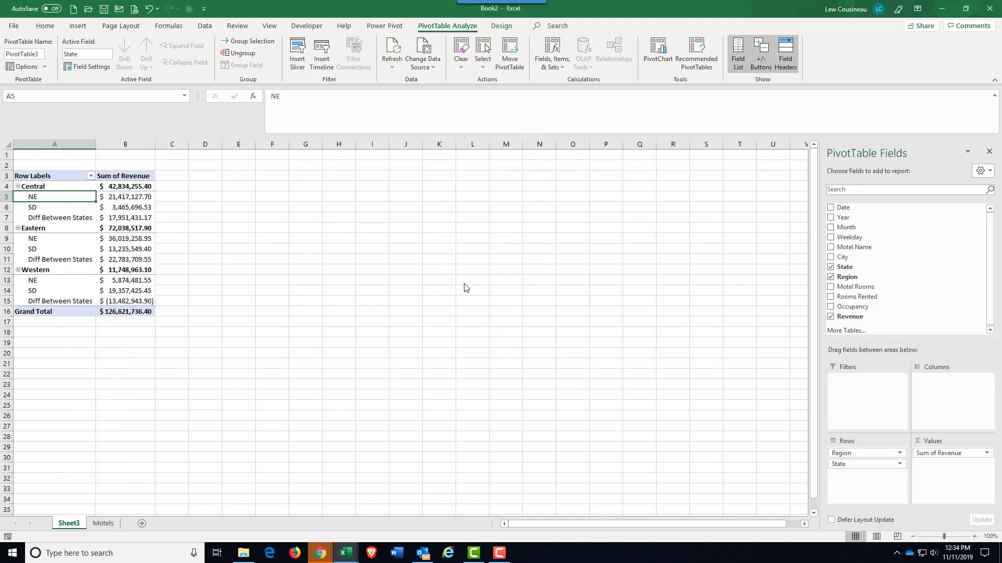
pyautogui.click(125, 196)
pyautogui.click(128, 207)
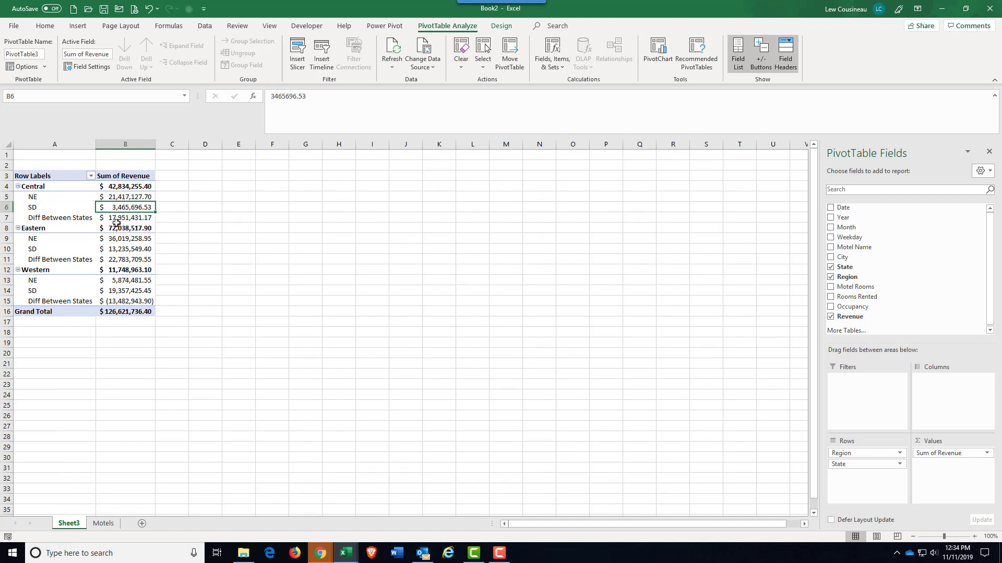
pyautogui.click(121, 218)
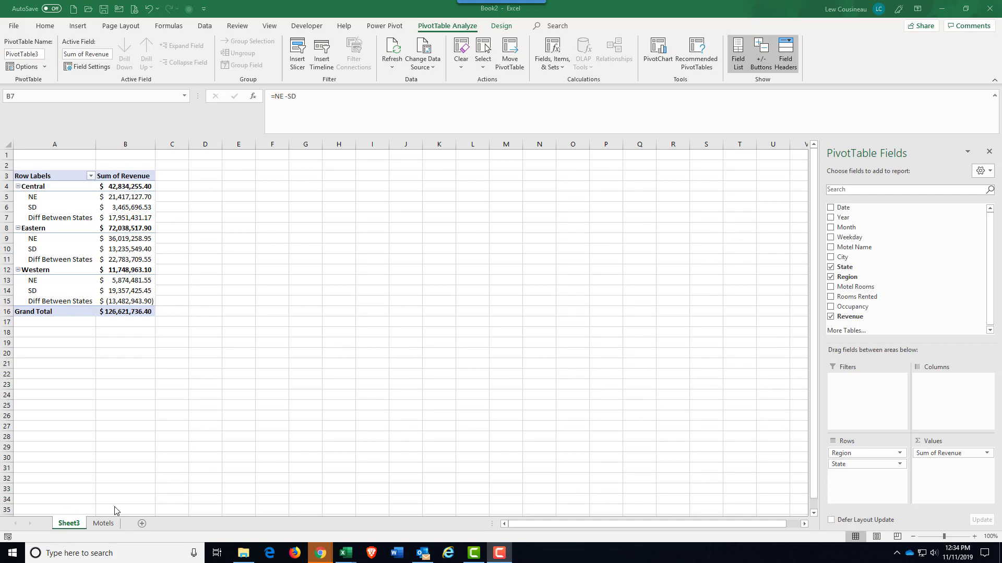
# Step: Create a second PivotTable from the Motels table on the existing Sheet3, placed at cell F3
pyautogui.click(105, 524)
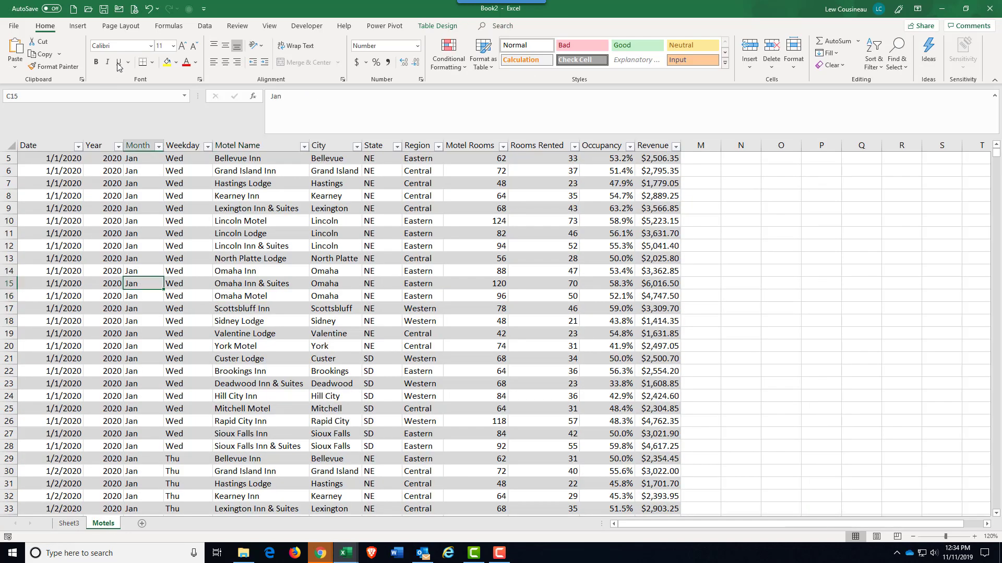
pyautogui.click(77, 25)
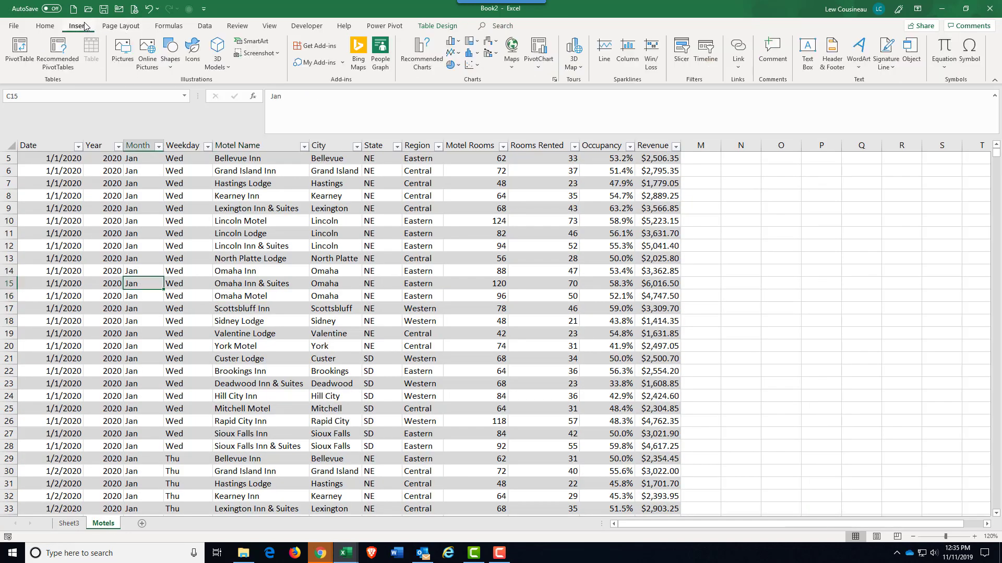
pyautogui.click(19, 52)
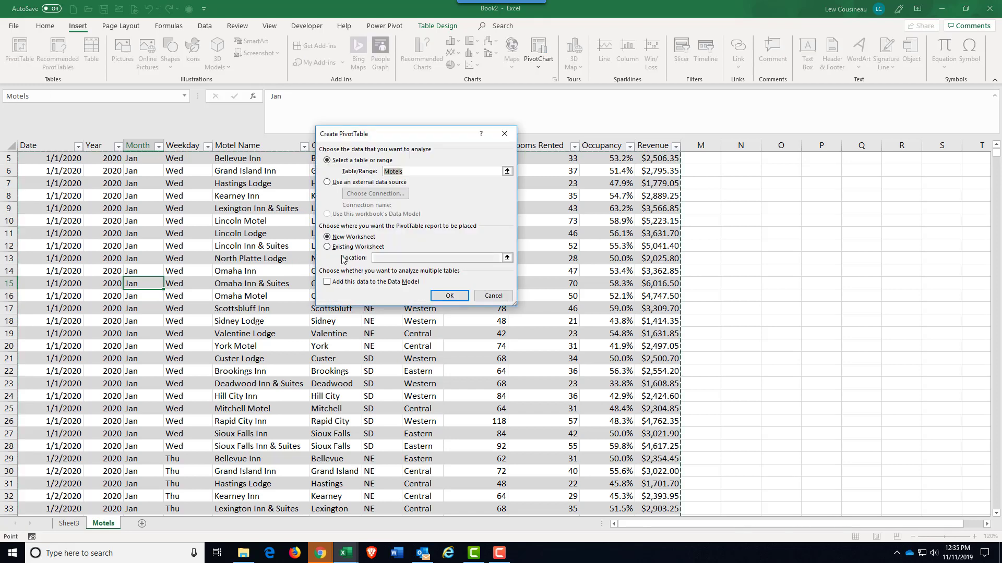
pyautogui.click(355, 247)
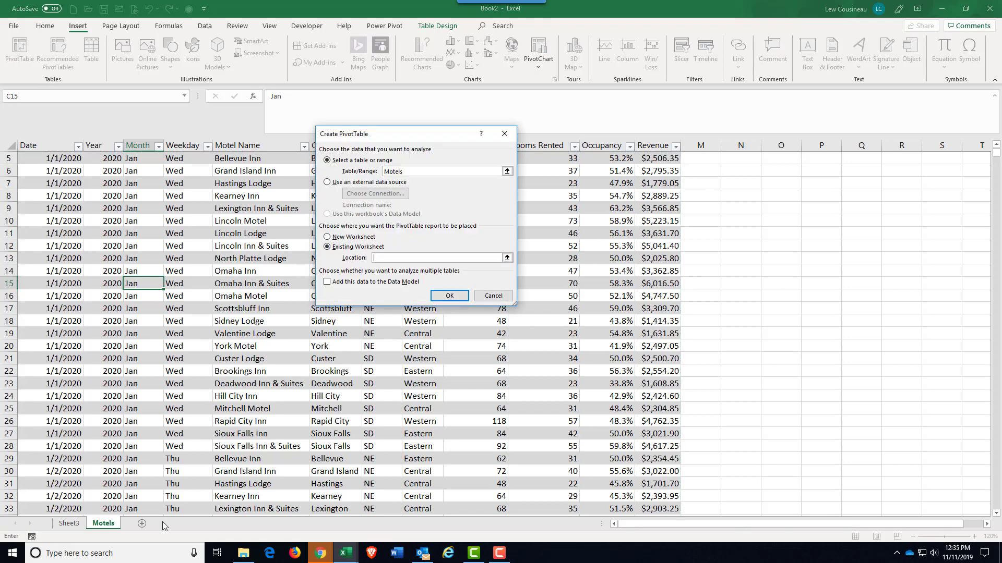
pyautogui.click(78, 524)
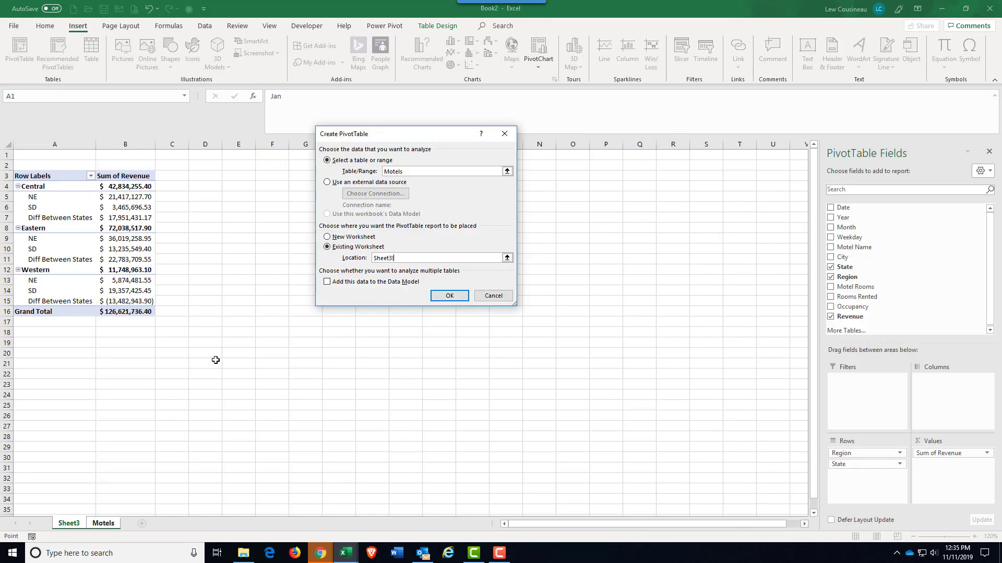
pyautogui.click(277, 179)
pyautogui.click(452, 296)
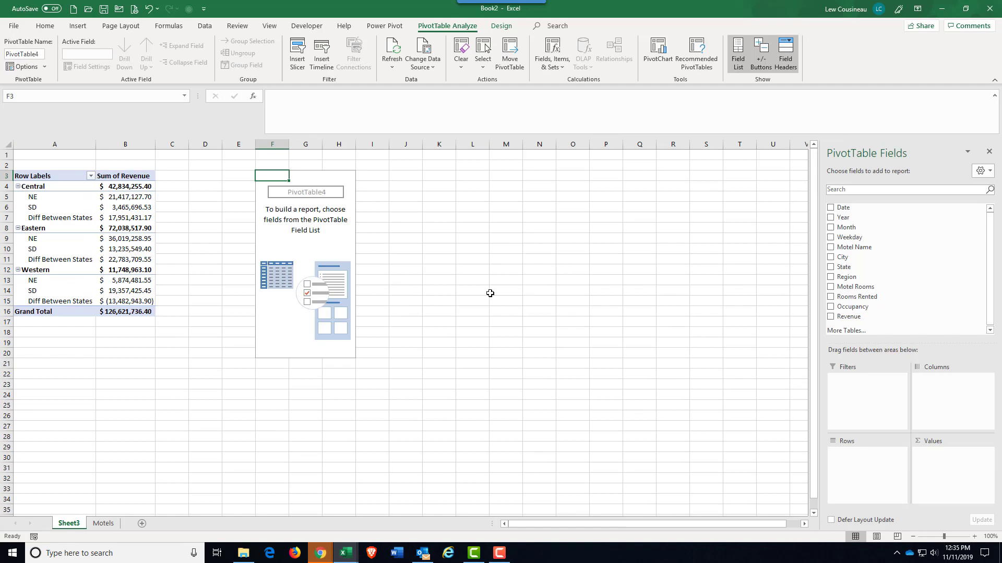
# Step: Add Year to the new PivotTable's rows and Revenue to its values, and compare the 2020 and 2021 revenue
pyautogui.moveTo(842, 218); pyautogui.dragTo(869, 463)
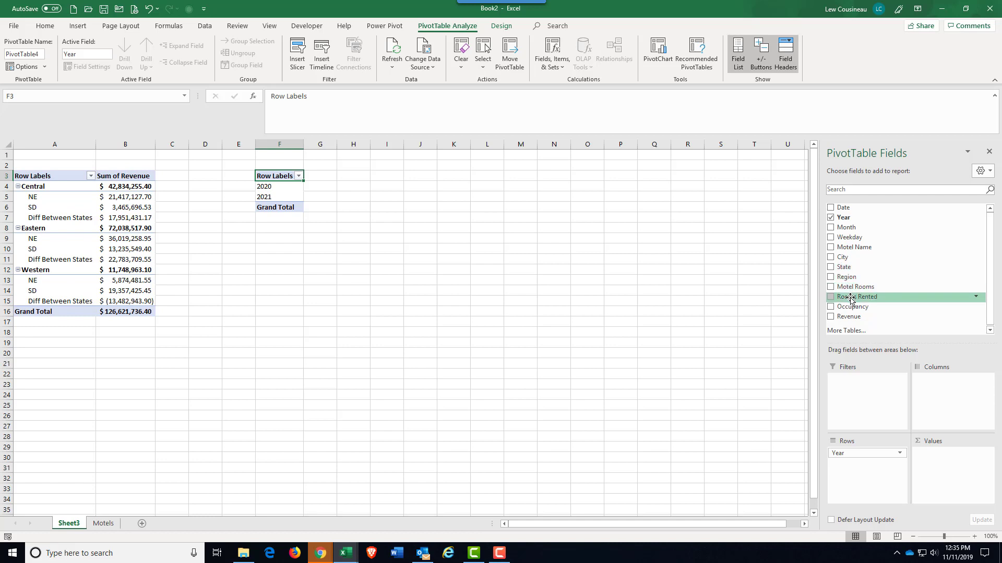
pyautogui.moveTo(850, 317); pyautogui.dragTo(965, 472)
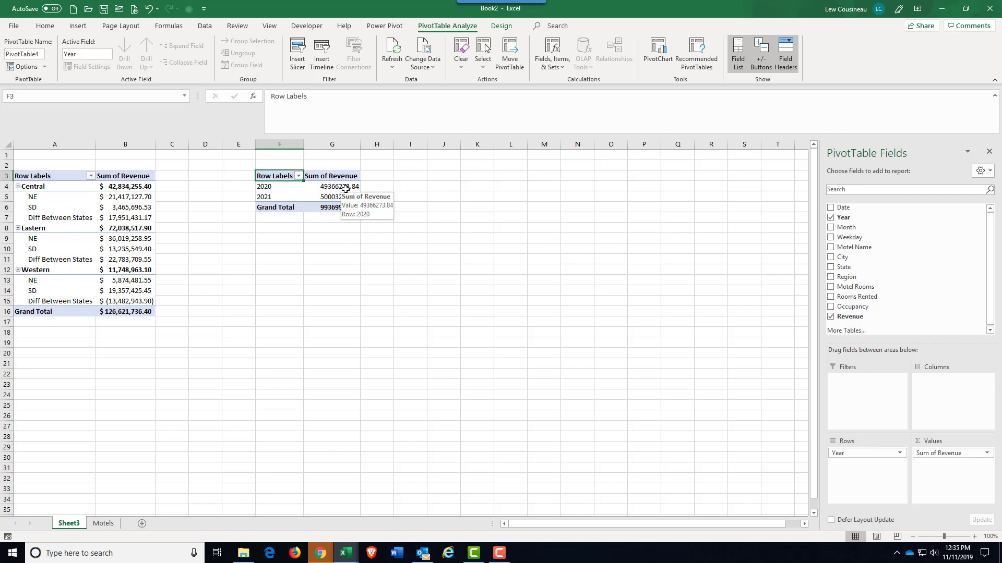
pyautogui.moveTo(345, 189); pyautogui.dragTo(345, 195)
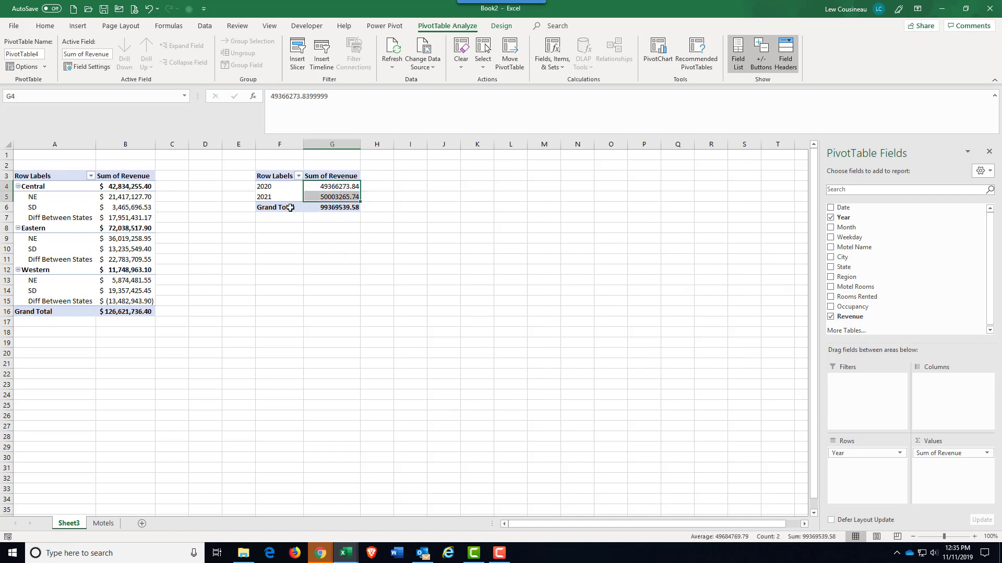
pyautogui.click(327, 185)
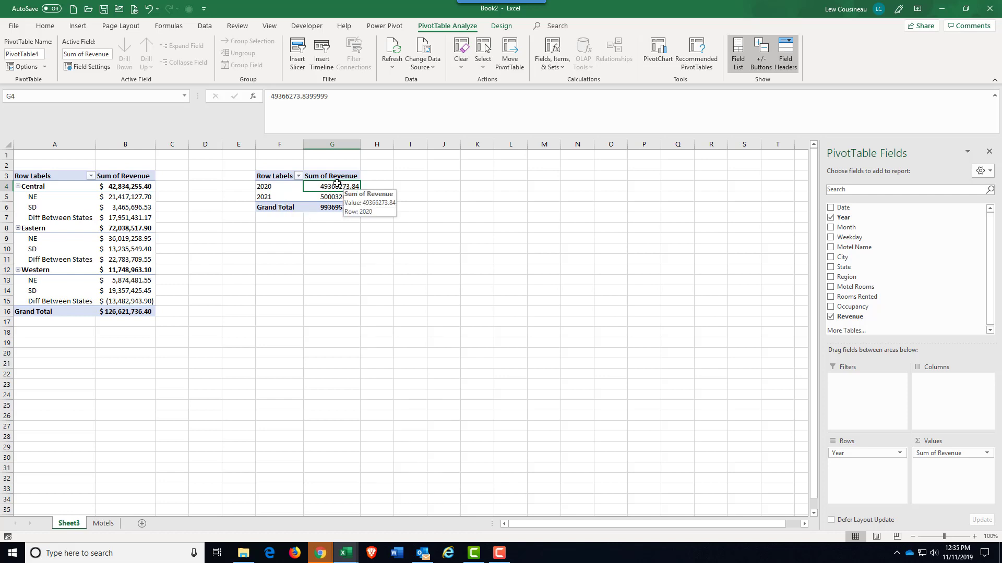
pyautogui.moveTo(337, 182); pyautogui.dragTo(336, 195)
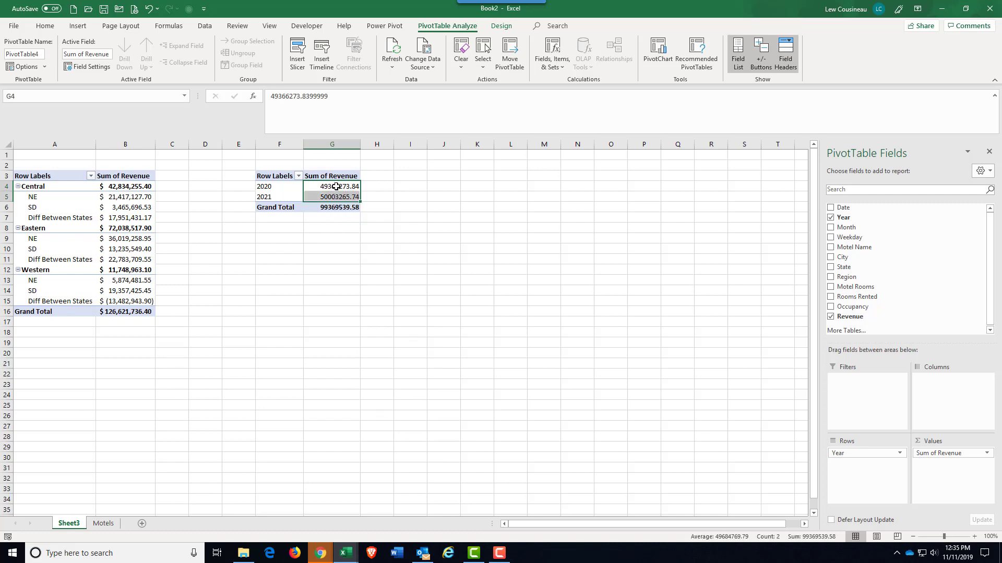
# Step: Start a calculated item in the Year field and name it Propjected Revenue 2022
pyautogui.click(260, 187)
pyautogui.click(287, 187)
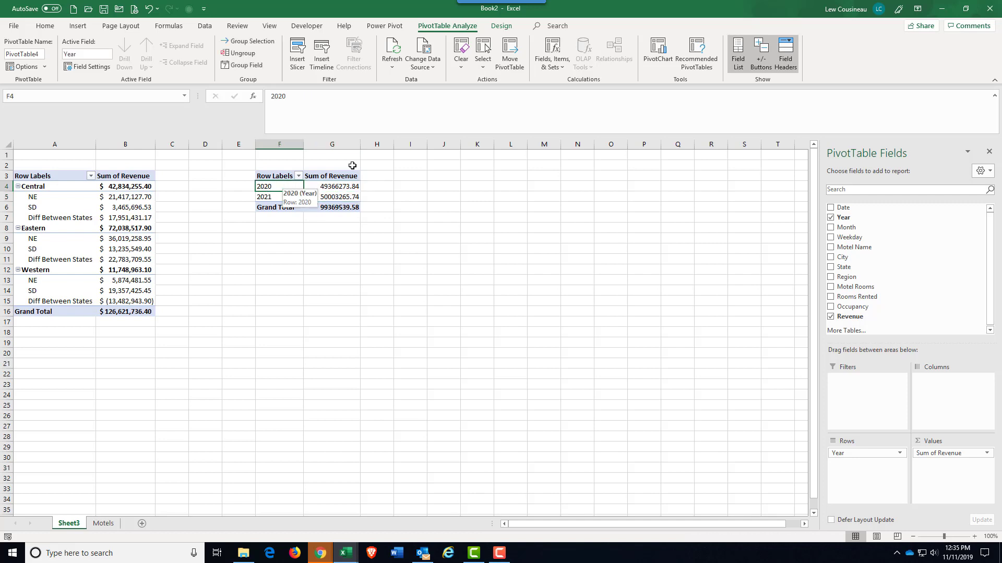
pyautogui.click(564, 68)
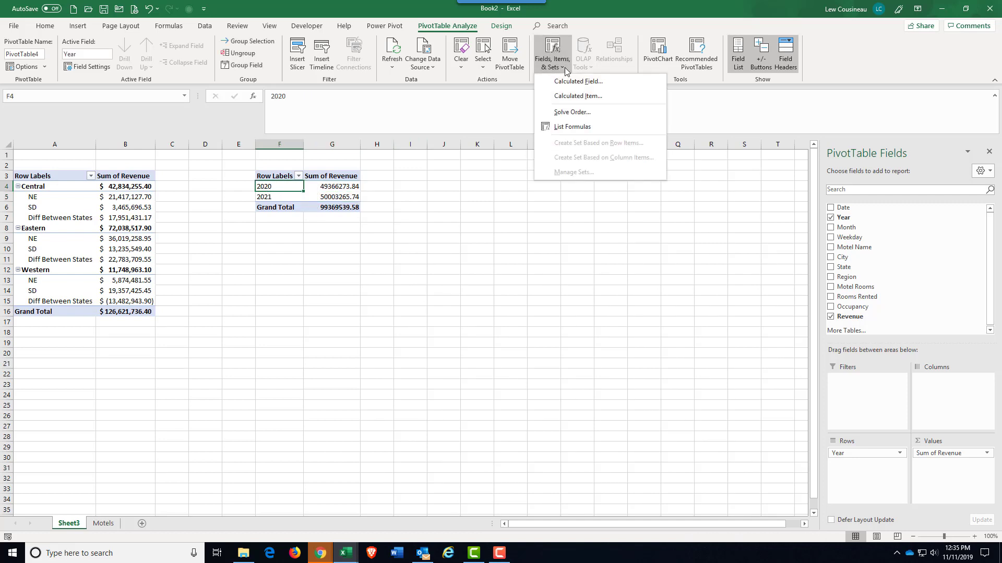
pyautogui.click(571, 97)
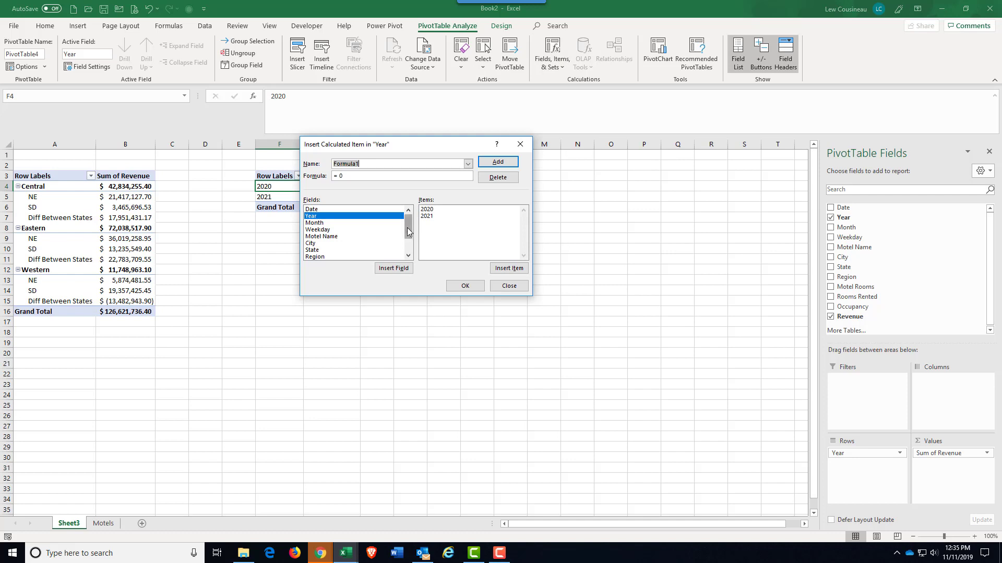
pyautogui.write('Rev')
pyautogui.write('enue 2022')
pyautogui.click(335, 163)
pyautogui.write('Propjected')
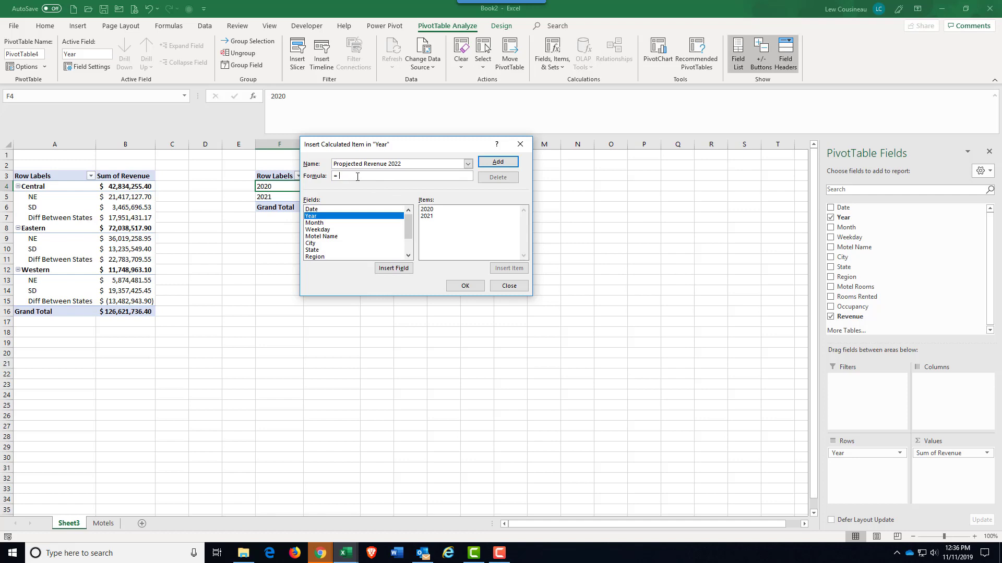
# Step: Enter the formula = '2021'*('2020'/'2021') for the Propjected Revenue 2022 calculated item and insert it into the PivotTable
pyautogui.doubleClick(427, 216)
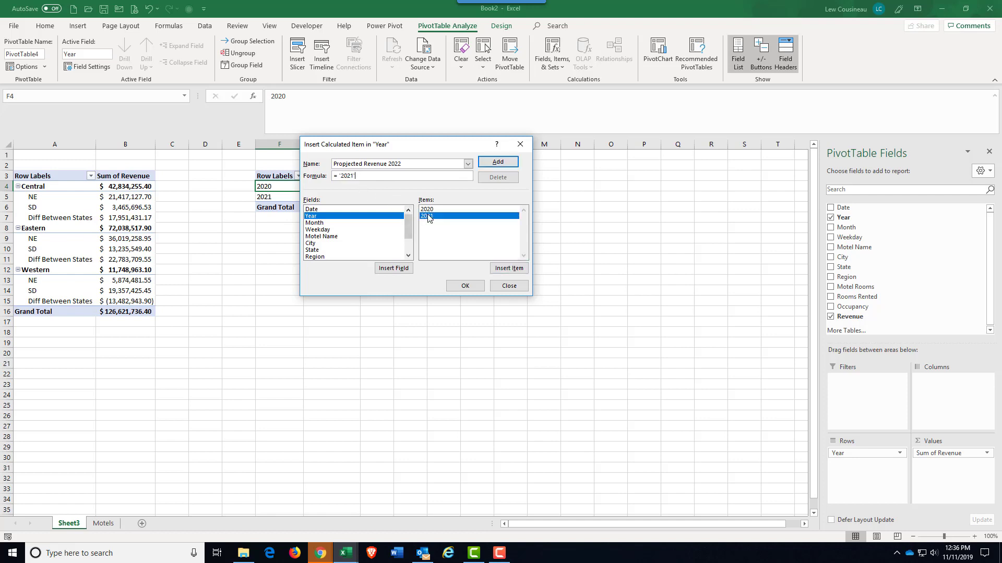
pyautogui.write('*')
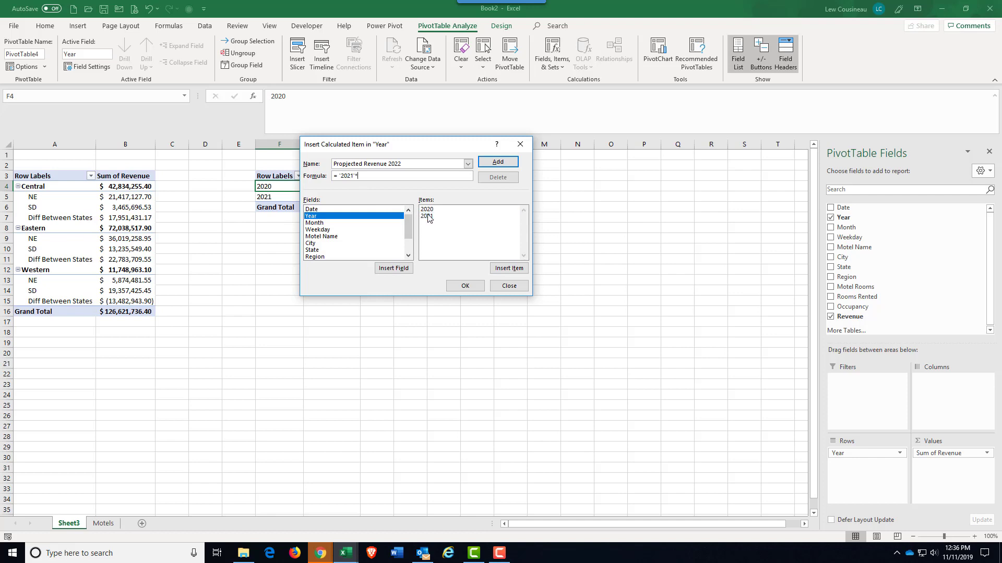
pyautogui.write('(')
pyautogui.doubleClick(426, 209)
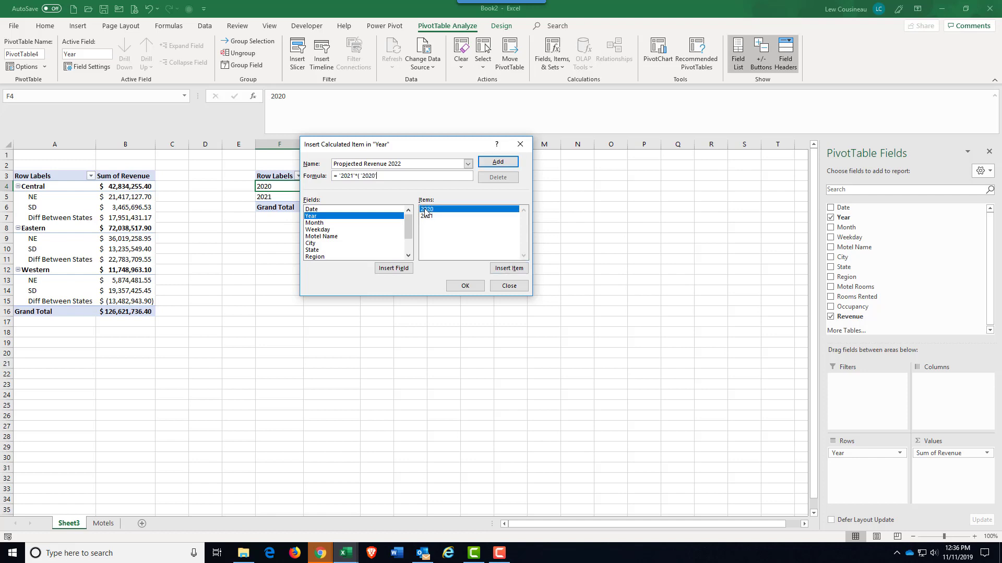
pyautogui.write('/')
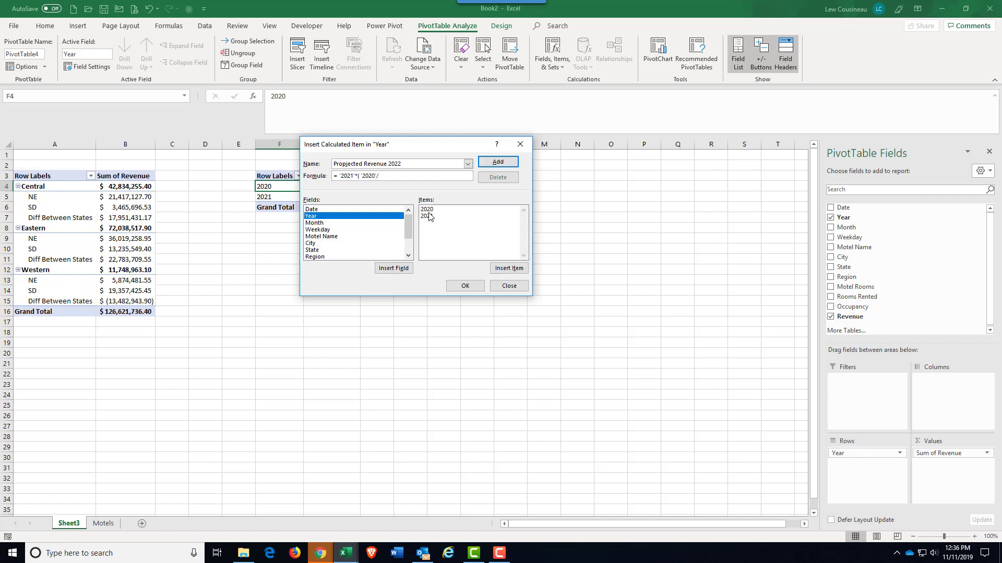
pyautogui.doubleClick(429, 216)
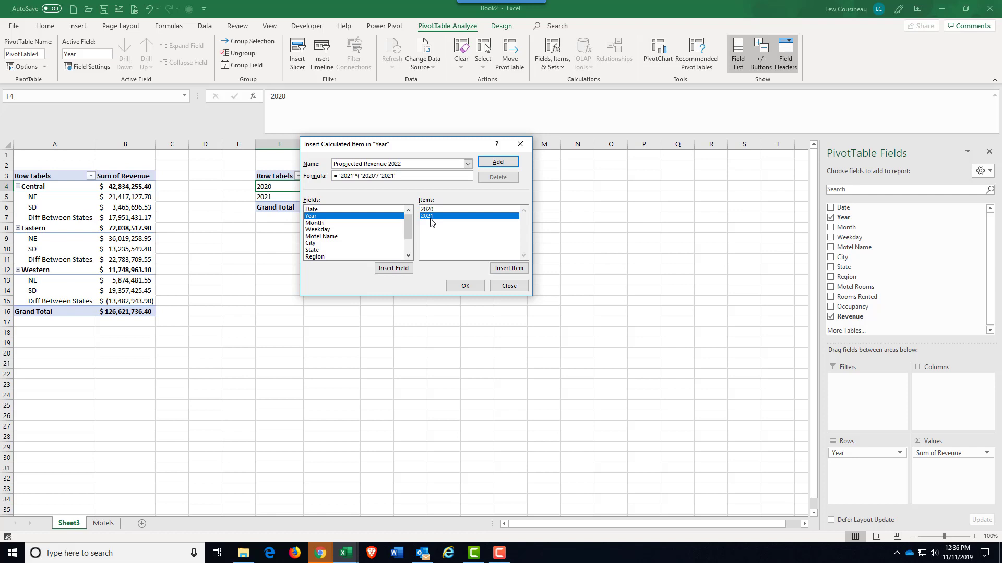
pyautogui.write(')')
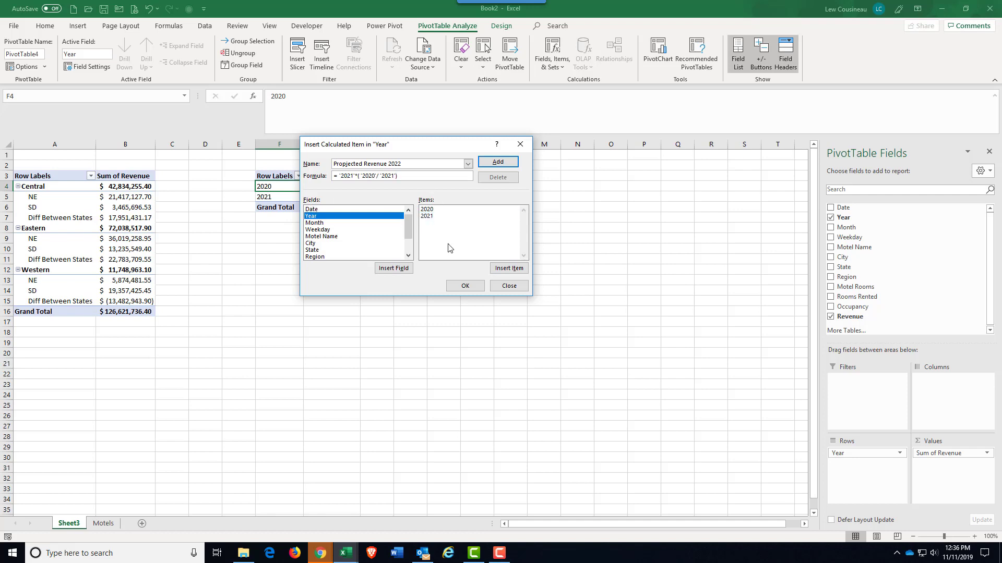
pyautogui.click(464, 288)
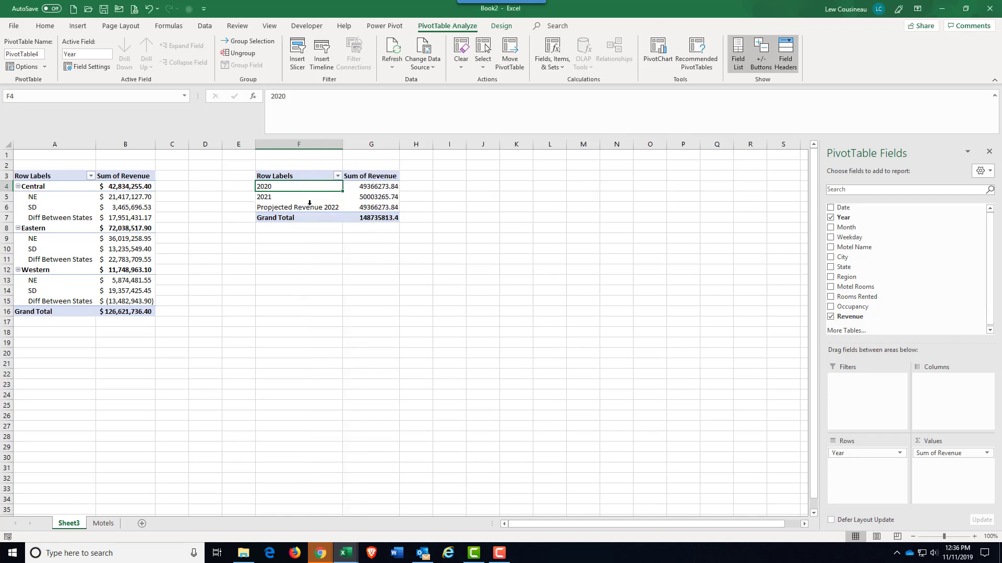
# Step: Correct the Propjected Revenue 2022 calculated item's formula to ='2021'*('2021'/'2020') and compare its revenue with 2020 and 2021
pyautogui.click(279, 207)
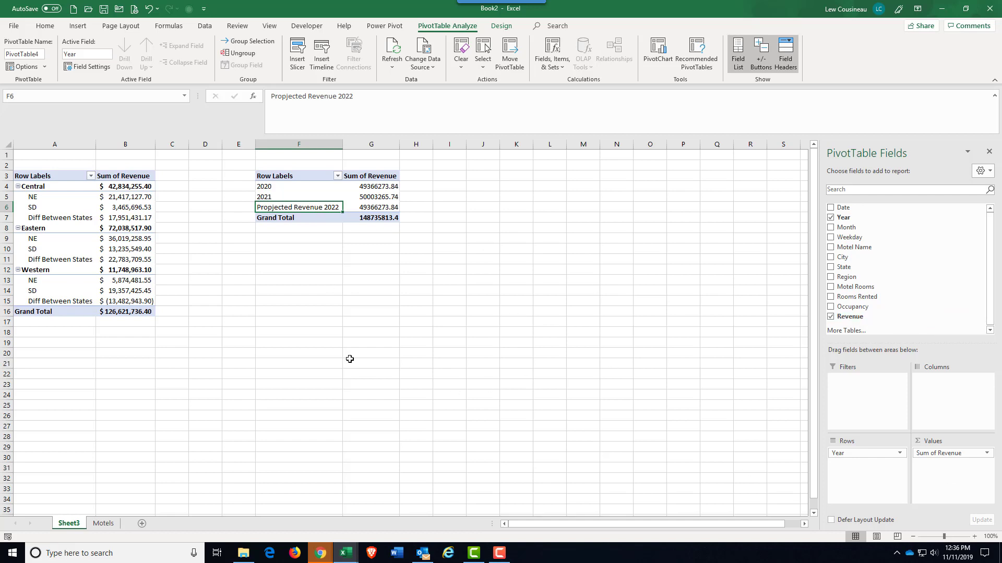
pyautogui.click(552, 55)
pyautogui.click(569, 96)
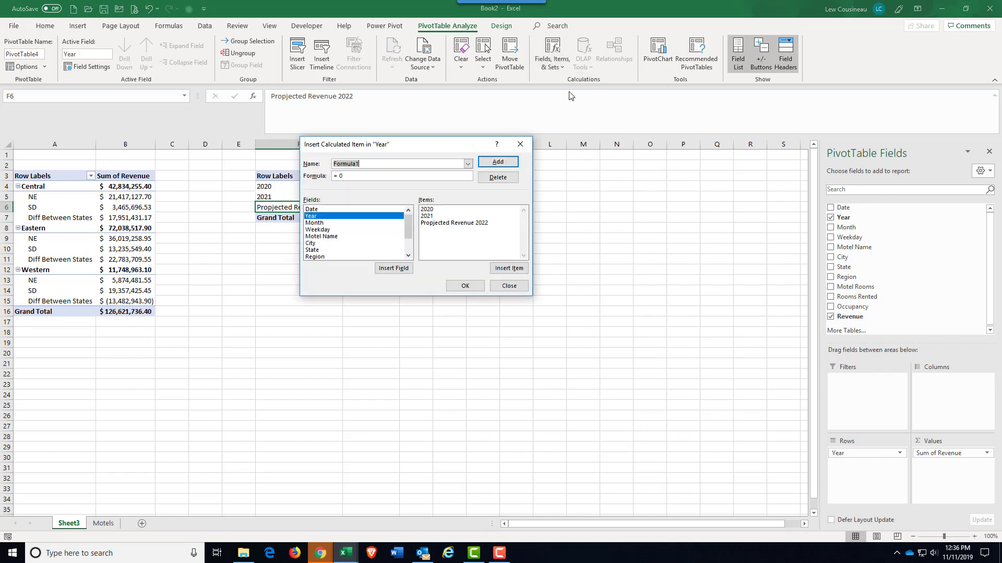
pyautogui.click(468, 164)
pyautogui.click(365, 174)
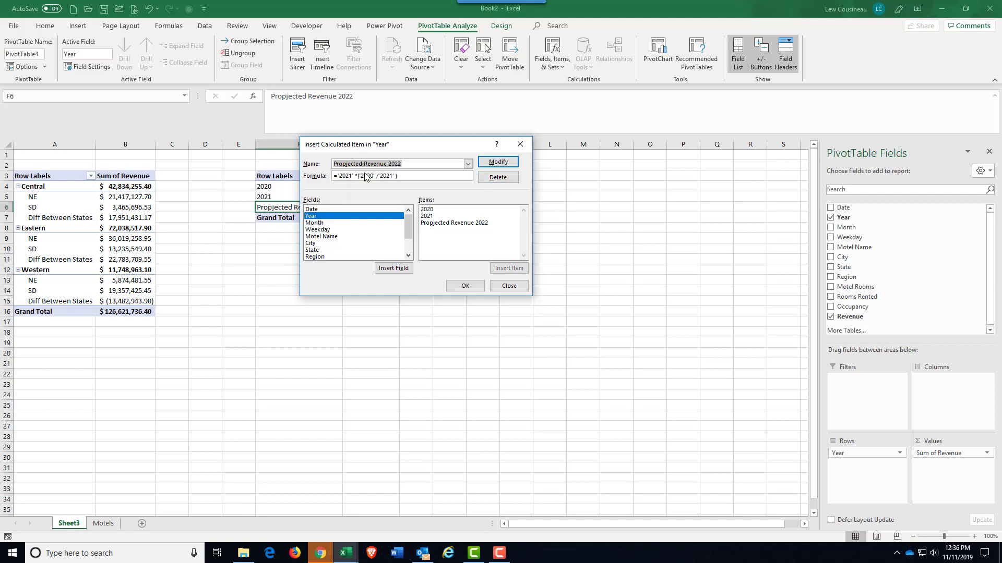
pyautogui.click(370, 176)
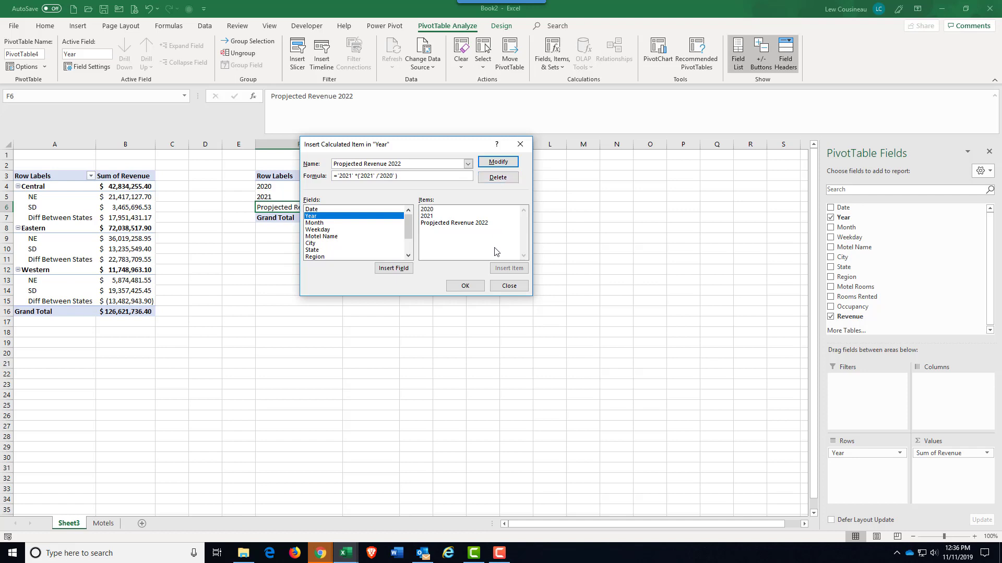
pyautogui.click(465, 286)
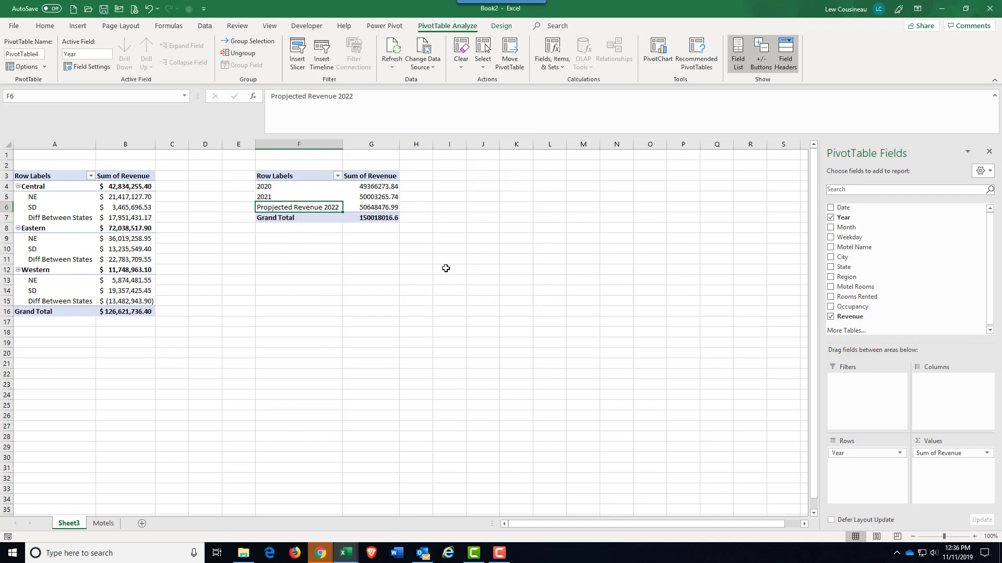
pyautogui.click(374, 188)
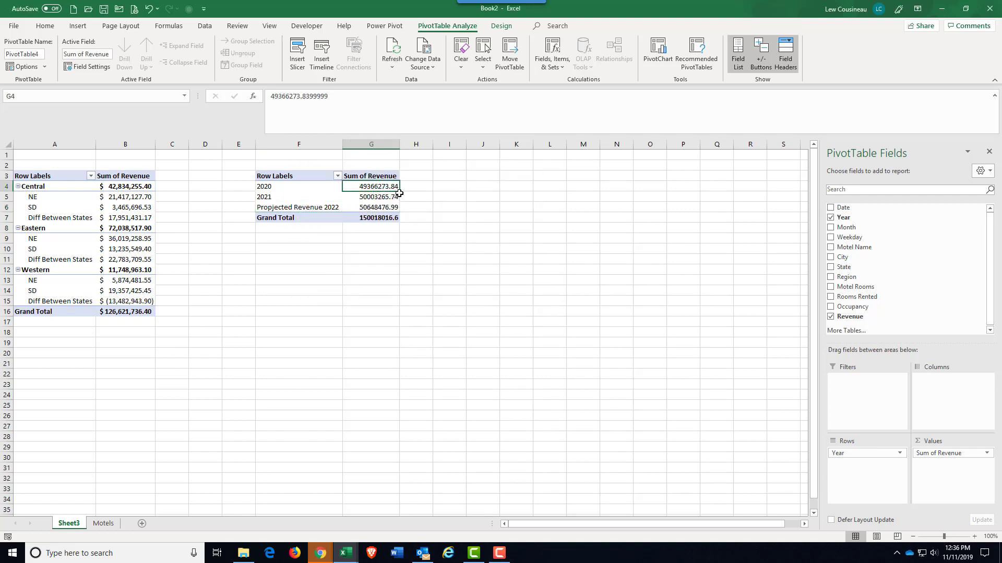
pyautogui.click(376, 199)
pyautogui.click(372, 207)
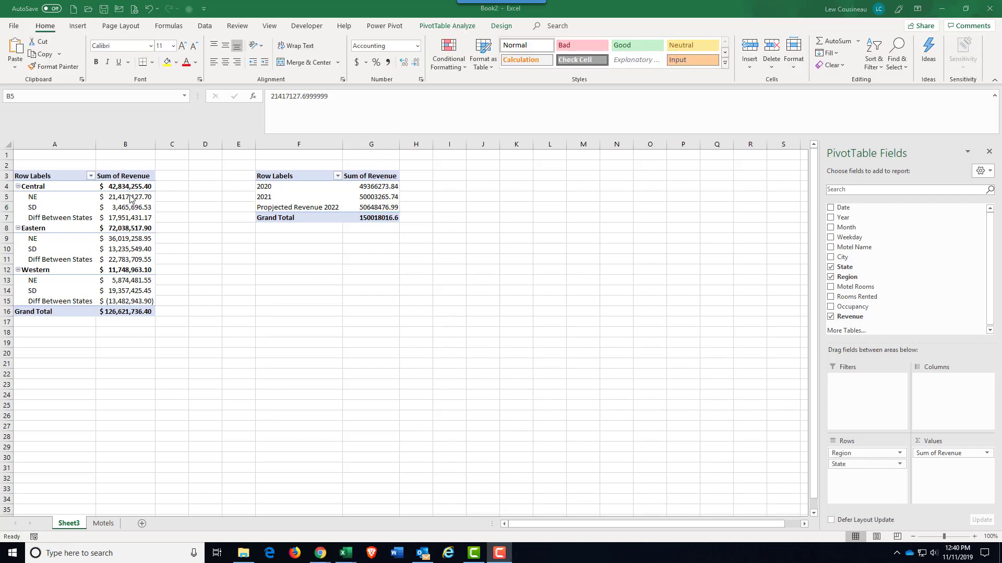
# Step: Examine the Revenue and Rooms Rented values in the Motels table against the state rows of the region PivotTable on Sheet3
pyautogui.click(120, 209)
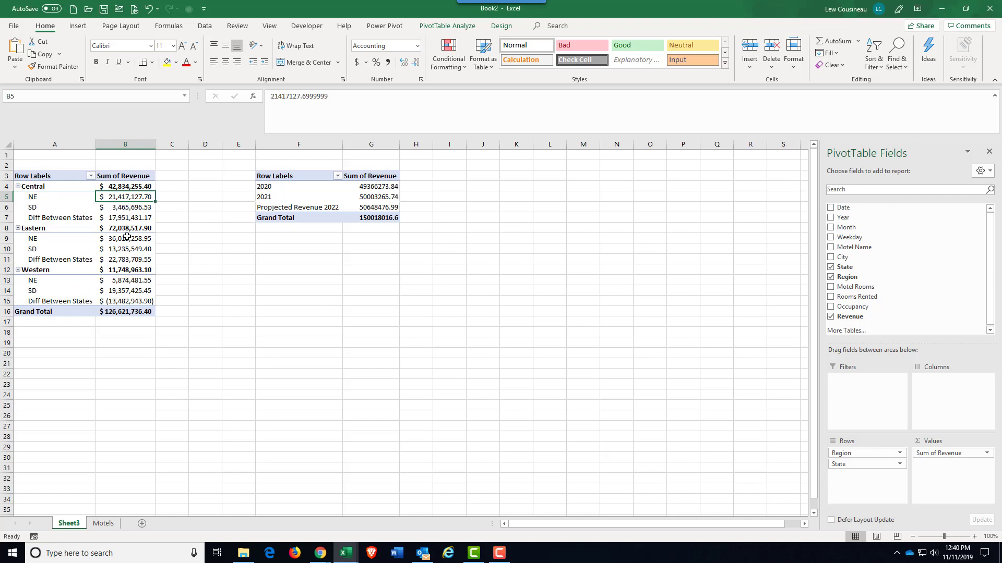
pyautogui.moveTo(128, 197)
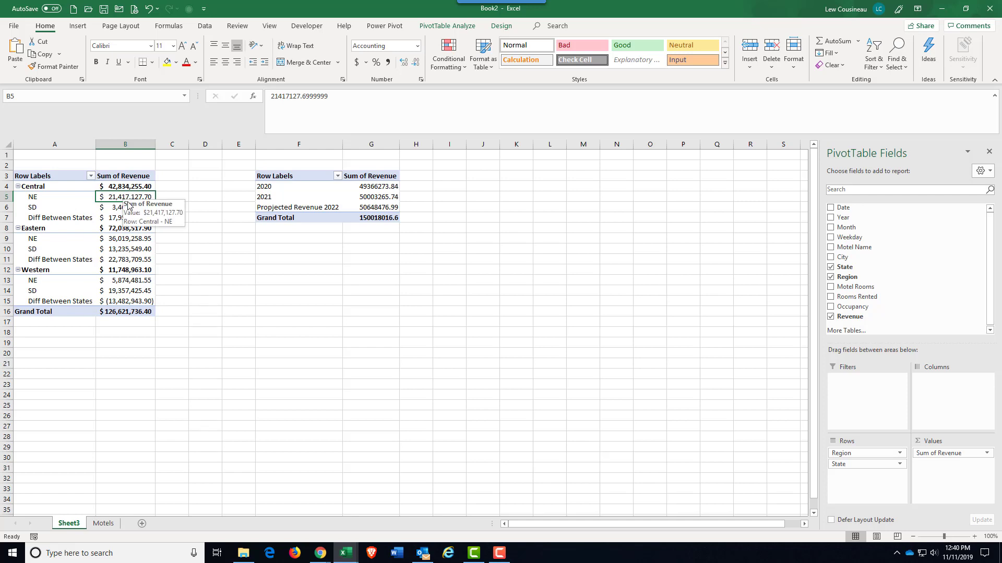
pyautogui.click(102, 522)
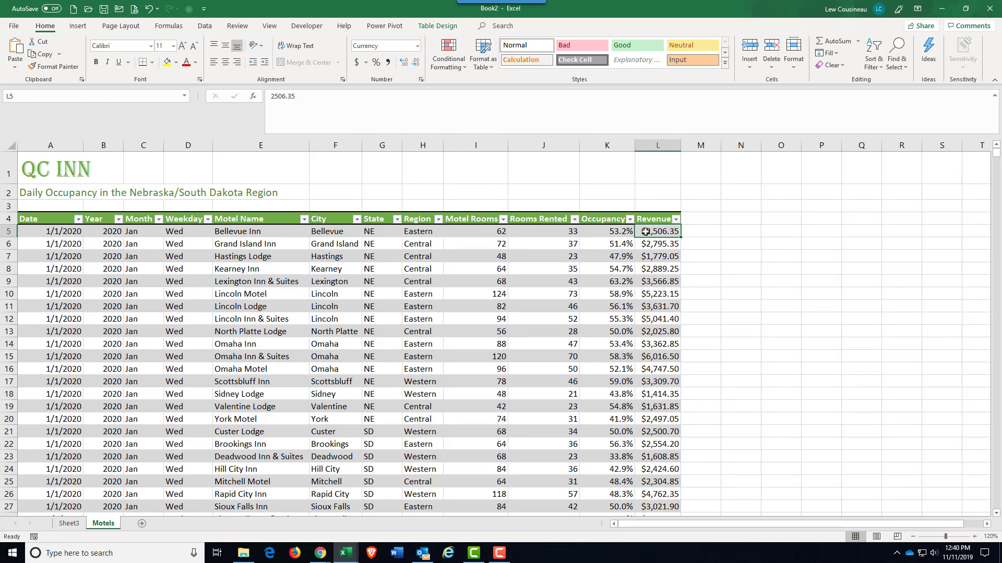
pyautogui.click(552, 231)
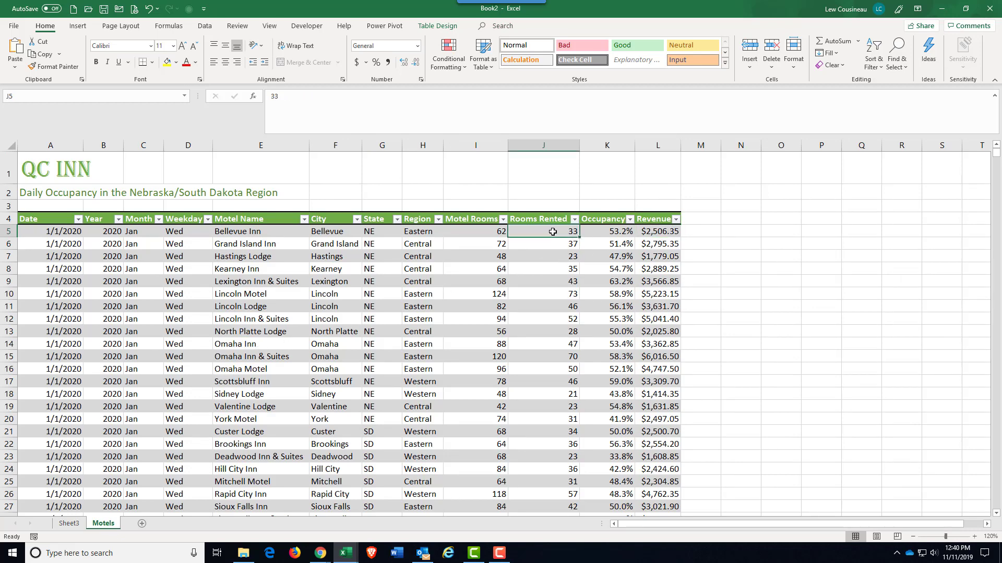
pyautogui.click(656, 231)
pyautogui.click(566, 232)
pyautogui.click(69, 524)
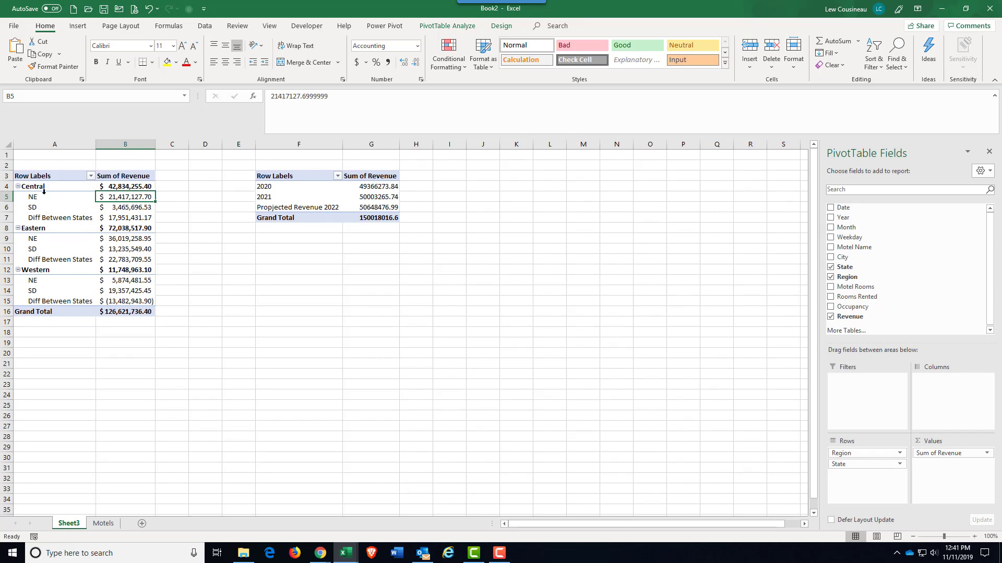
pyautogui.moveTo(43, 199); pyautogui.dragTo(43, 209)
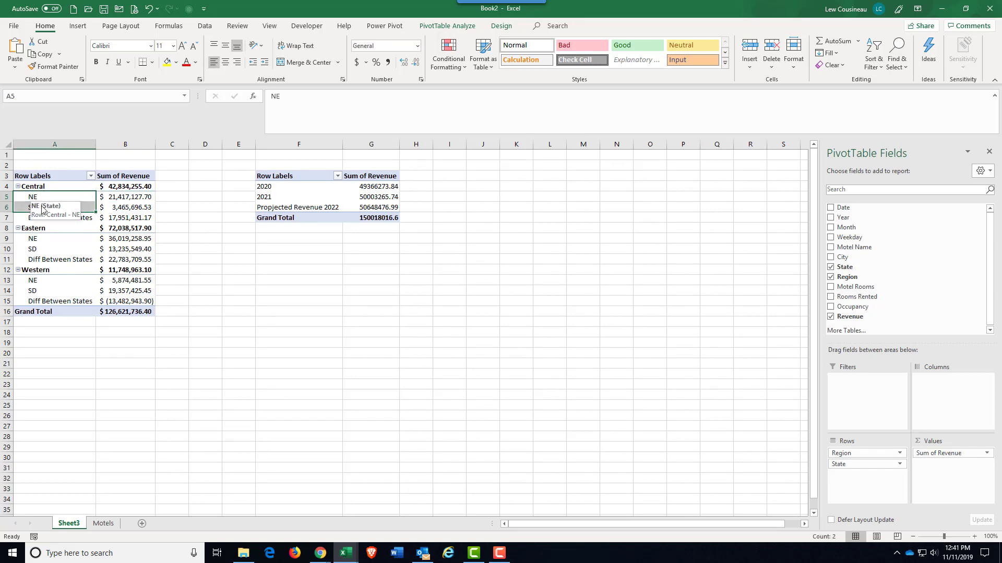
# Step: Insert a calculated field named Average Daily RaTe in the region PivotTable with the formula = Revenue/'Rooms Rented', and check its new column
pyautogui.click(135, 201)
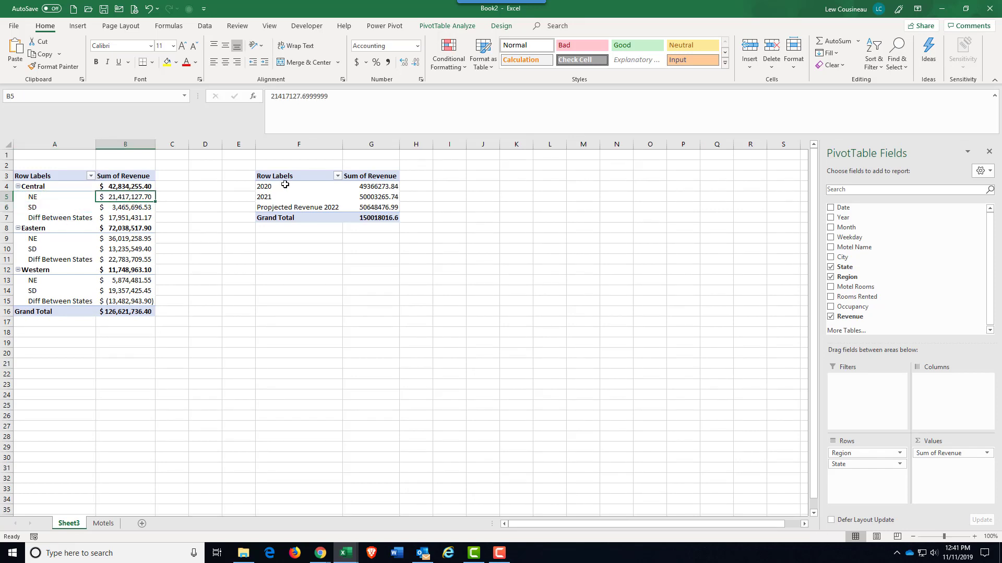
pyautogui.click(454, 26)
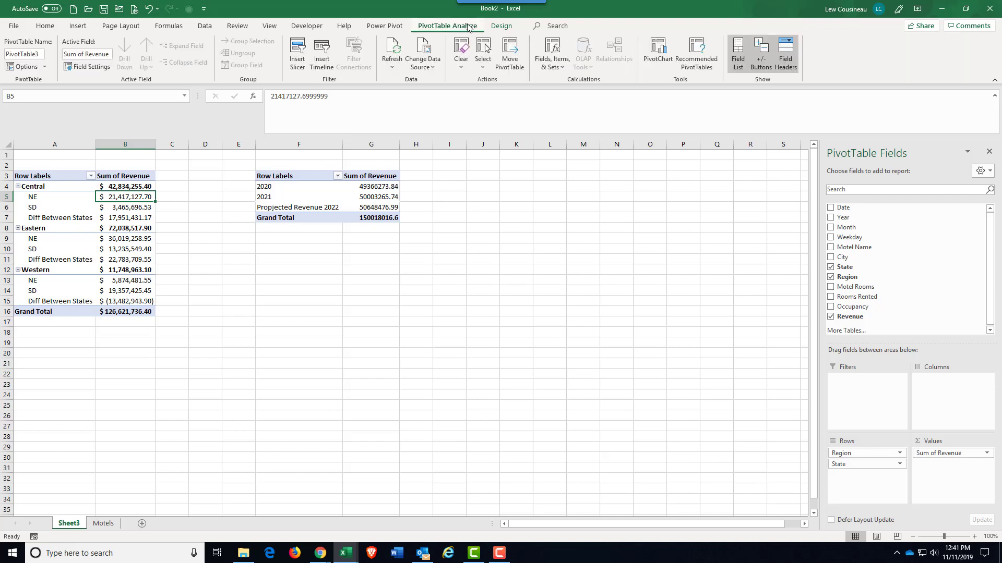
pyautogui.click(552, 60)
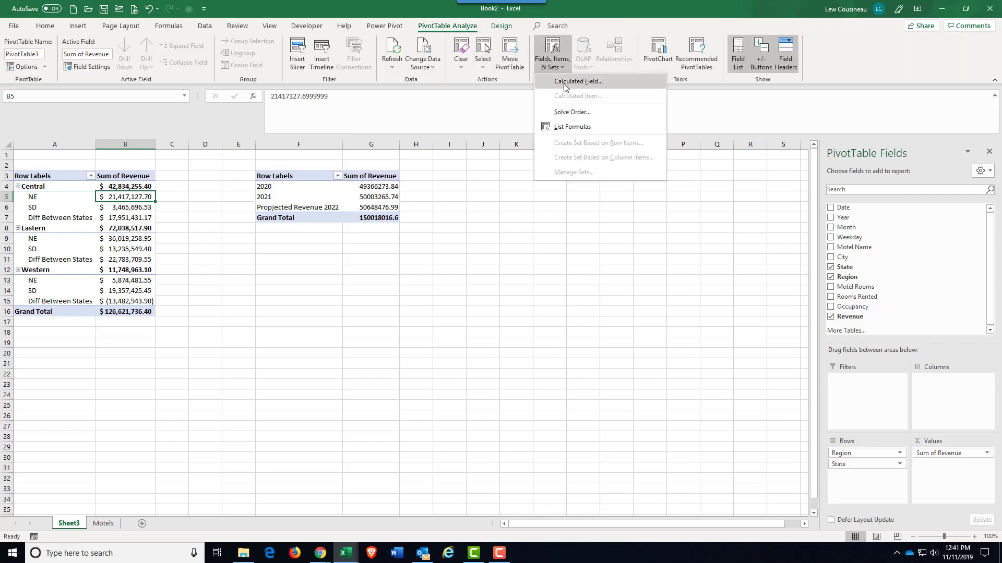
pyautogui.click(565, 83)
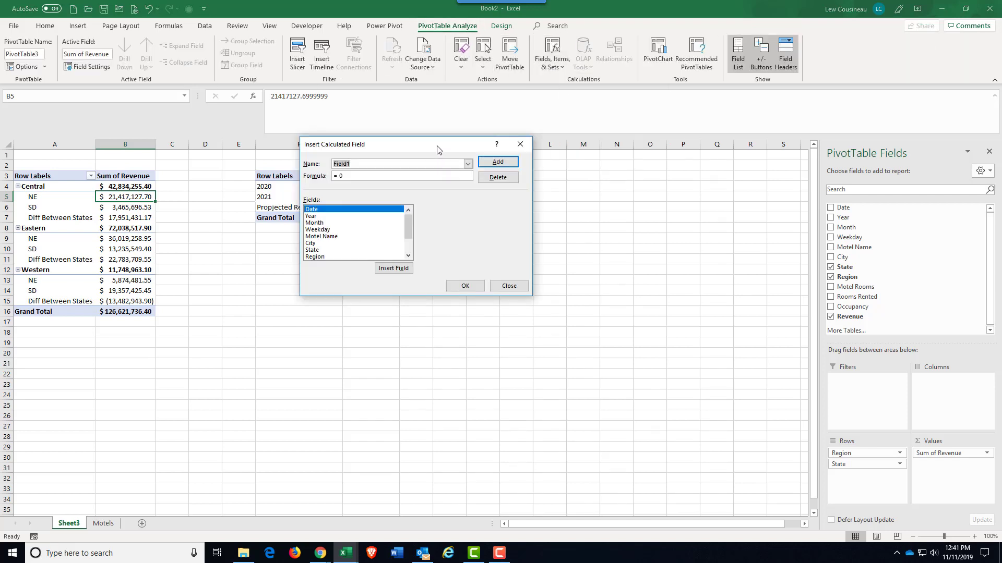
pyautogui.write('Average Daily RaTe')
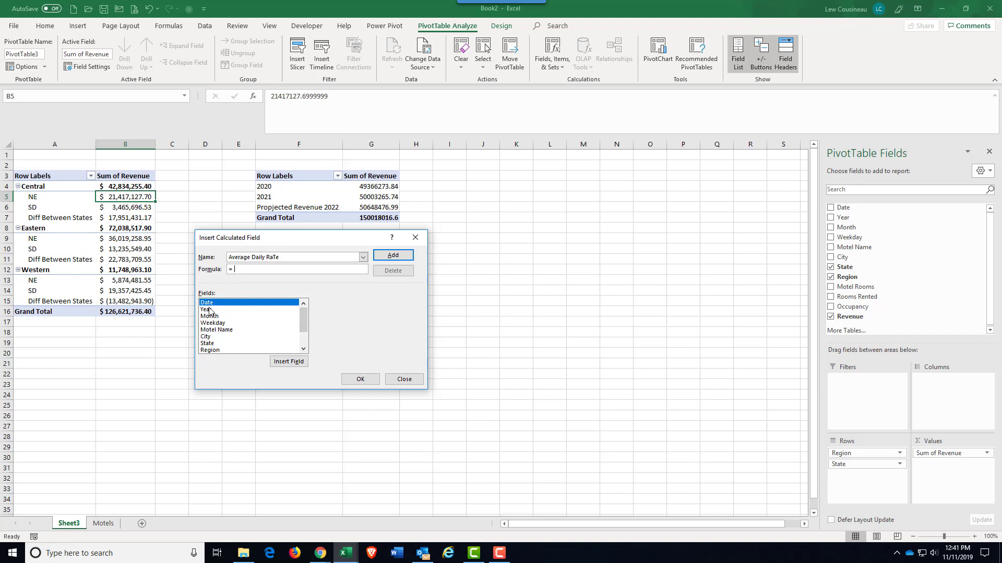
pyautogui.scroll(-2, 219, 330)
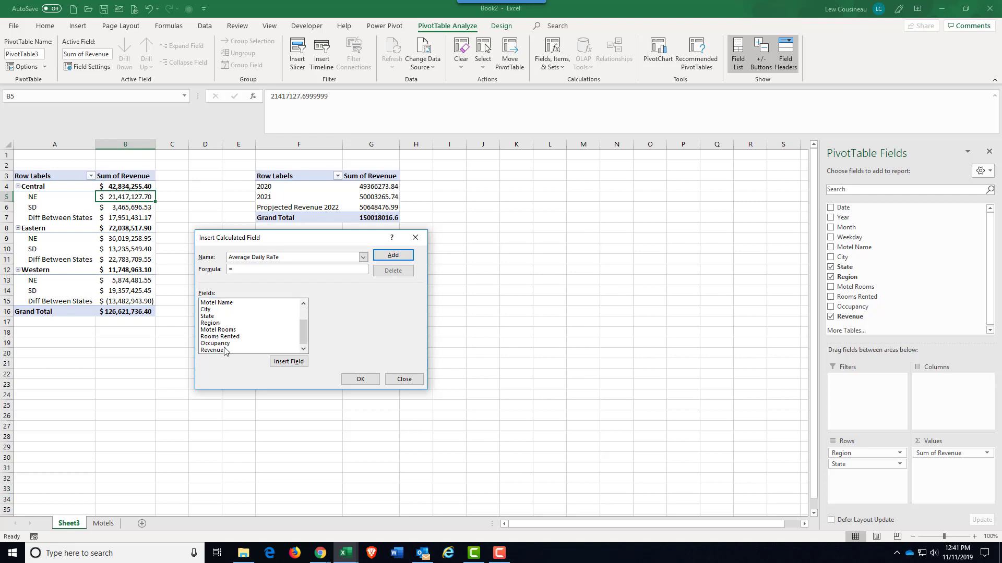
pyautogui.doubleClick(222, 350)
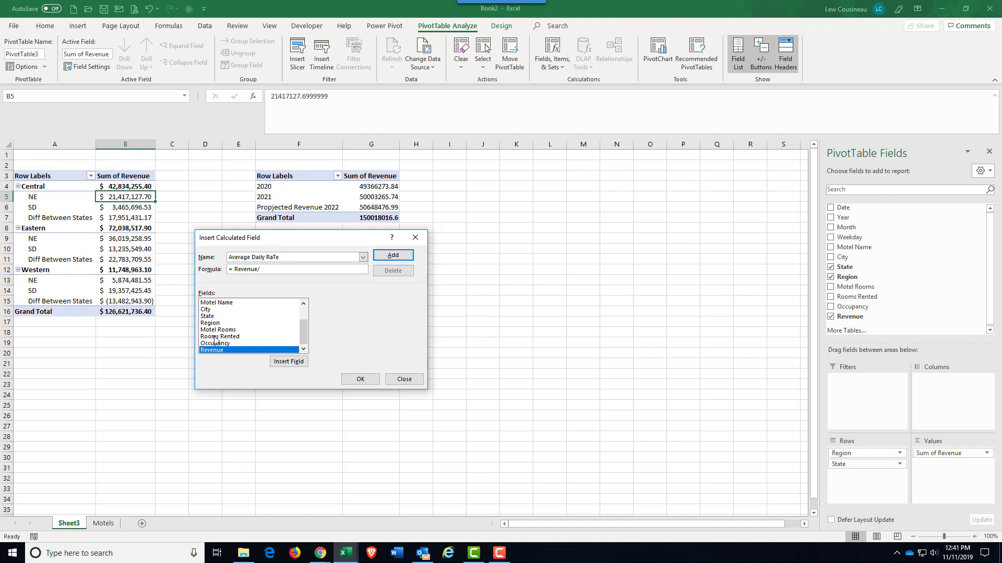
pyautogui.doubleClick(215, 337)
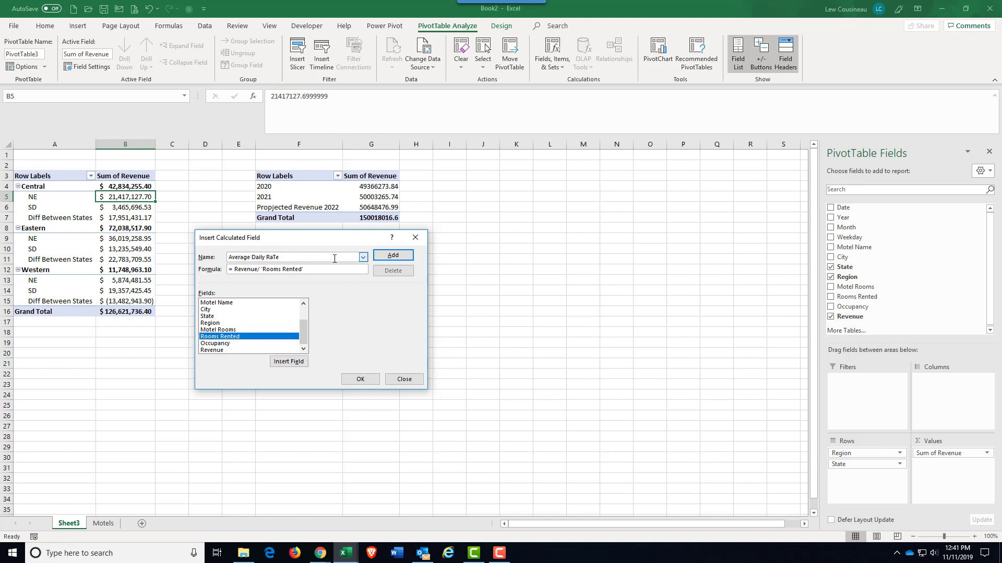
pyautogui.click(397, 260)
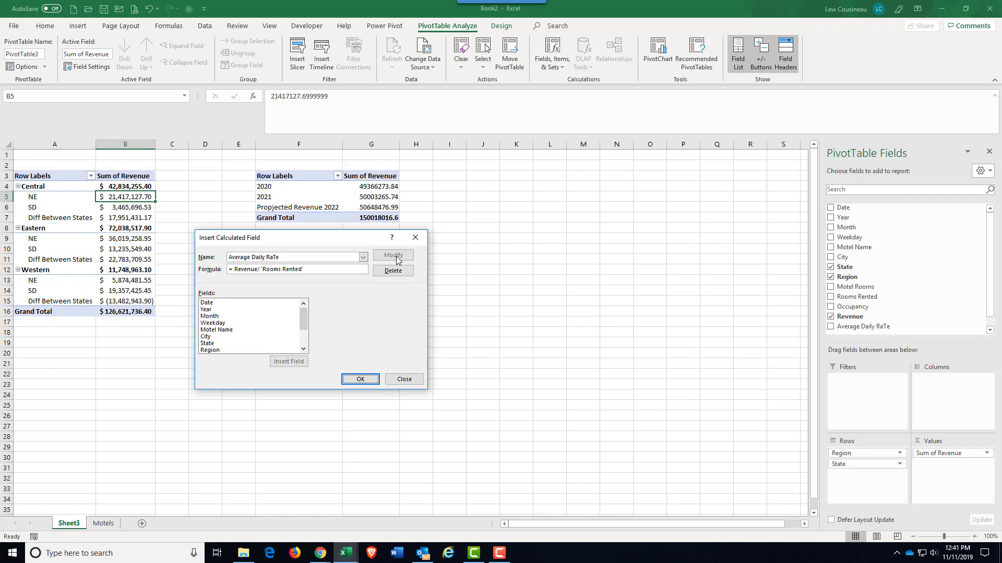
pyautogui.click(352, 380)
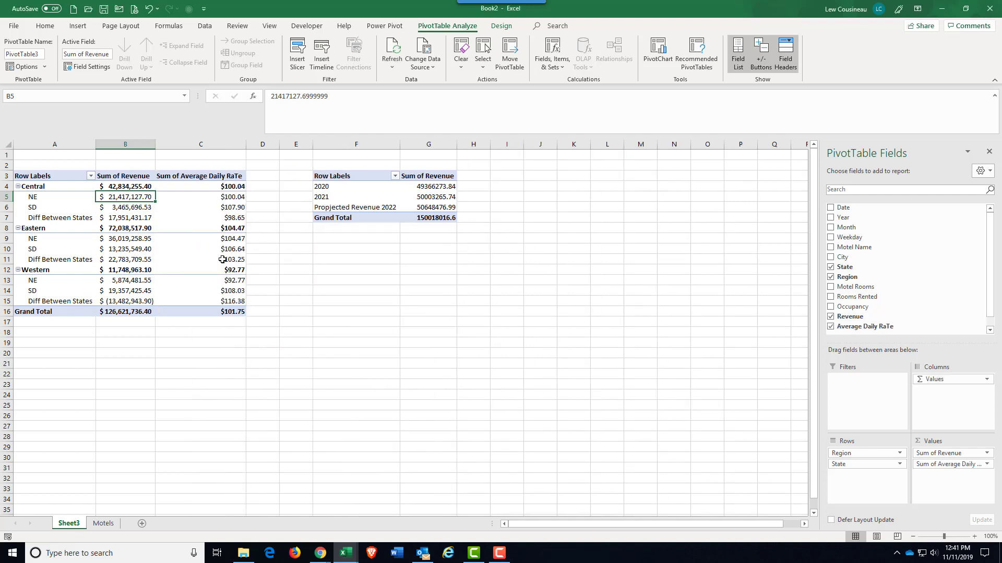
pyautogui.click(208, 176)
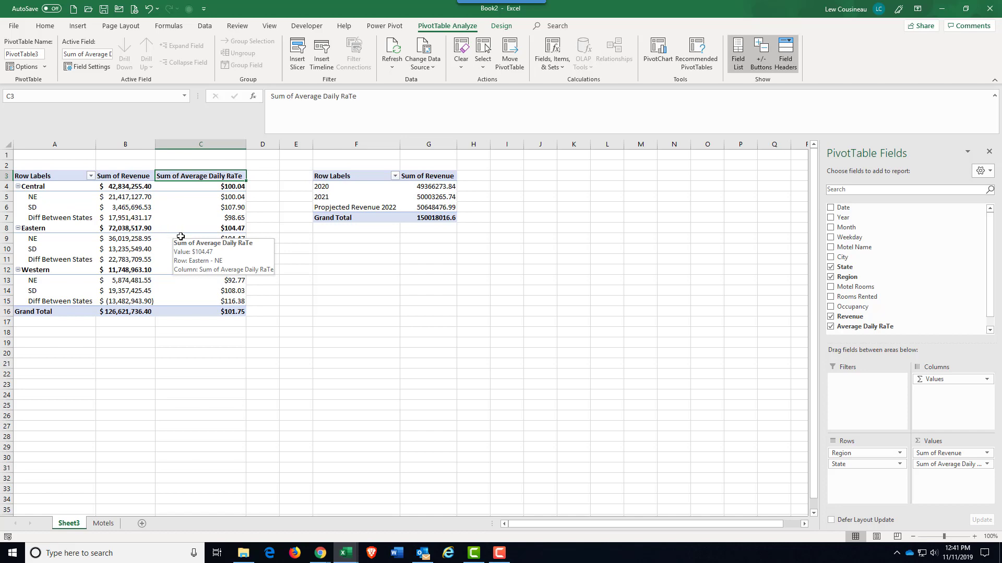
# Step: Review the Revenue, Rooms Rented and Motel Rooms values of the first record on the Motels sheet
pyautogui.click(103, 523)
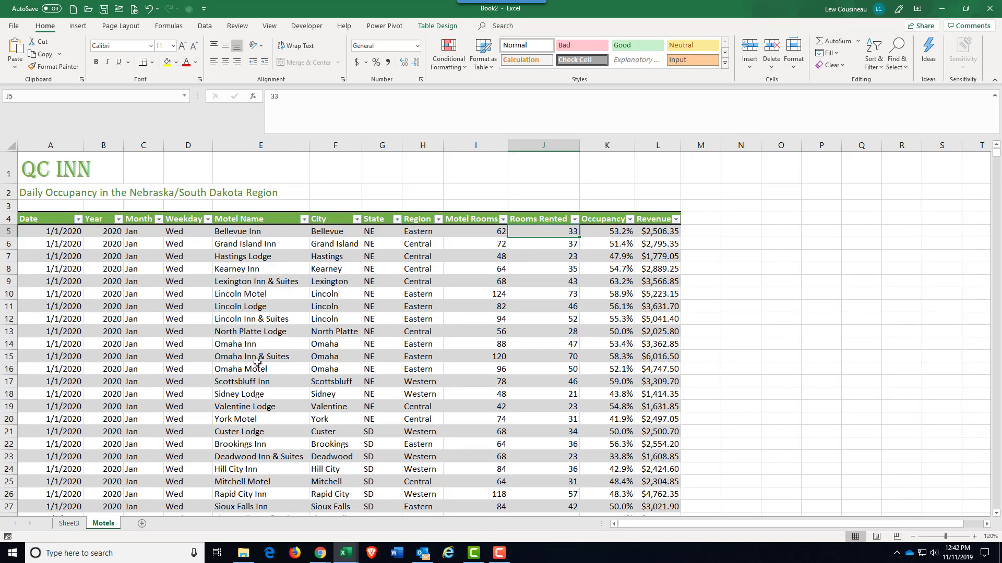
pyautogui.click(656, 233)
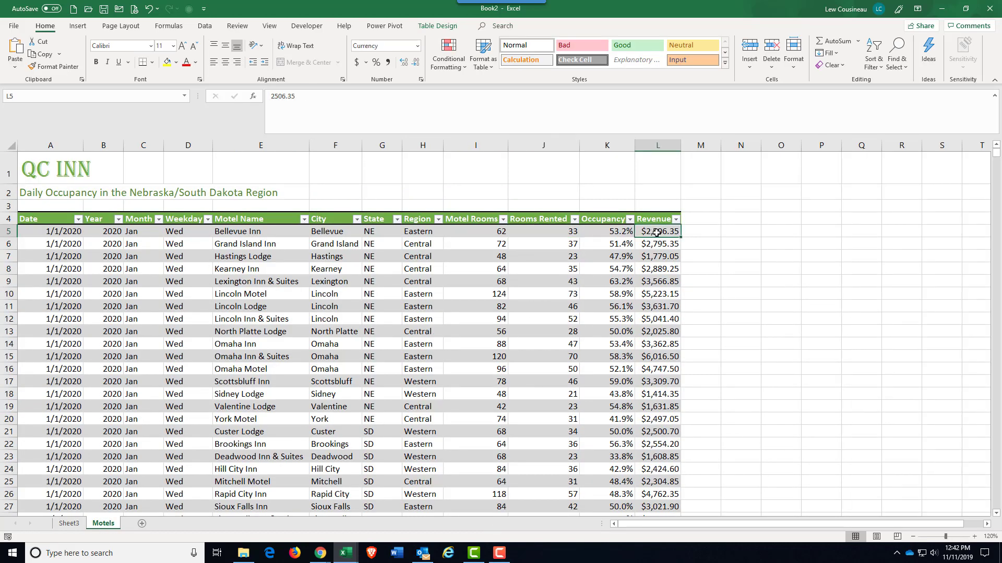
pyautogui.click(570, 231)
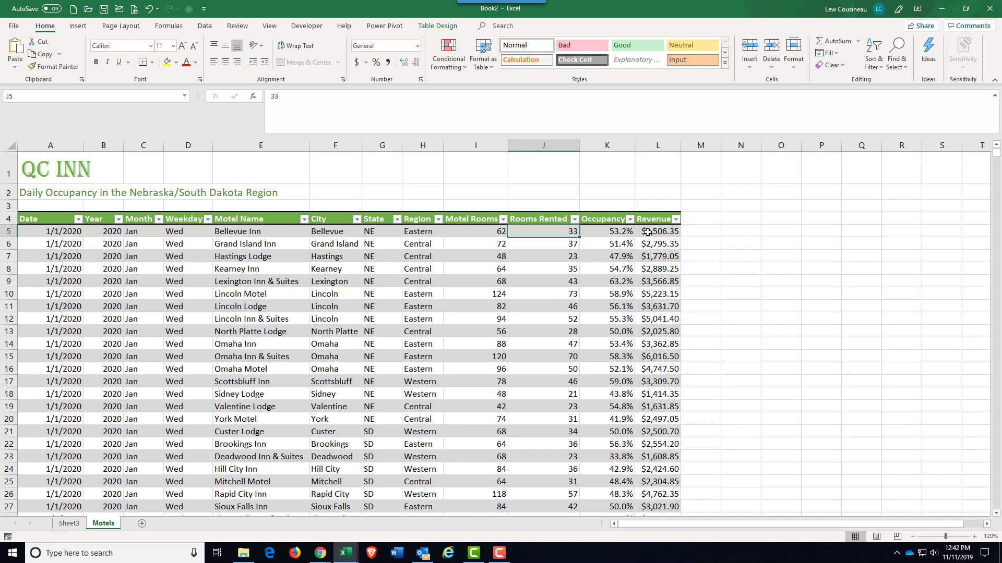
pyautogui.click(484, 231)
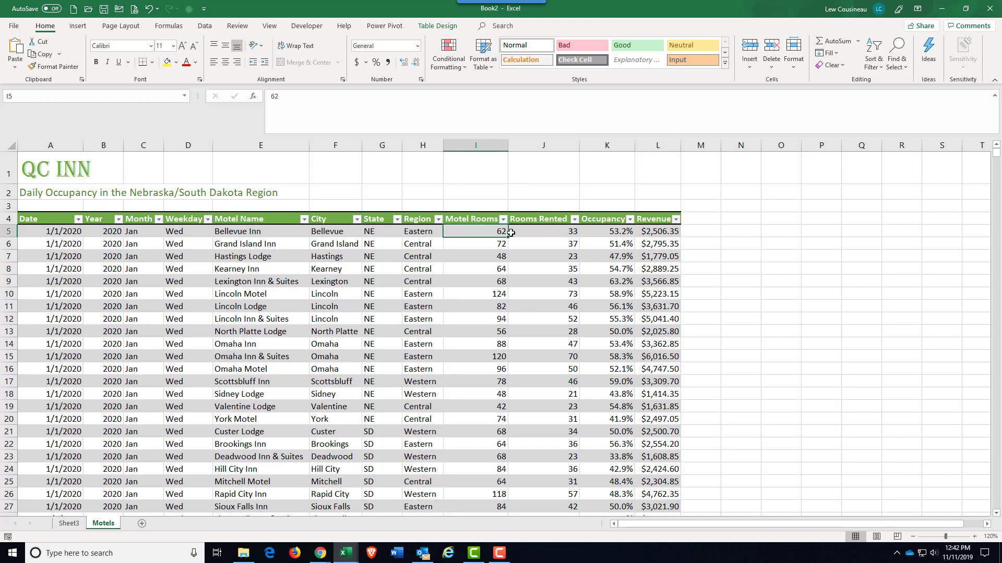
# Step: Insert a calculated field named Revenue Per room in the region PivotTable on Sheet3, with the formula = Revenue/ 'Motel Rooms'
pyautogui.click(650, 233)
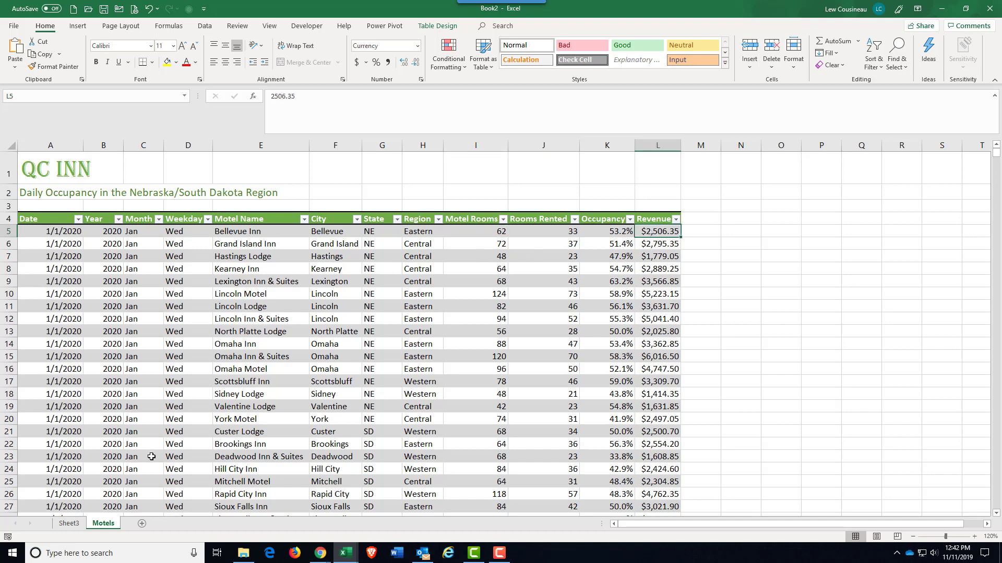
pyautogui.click(69, 524)
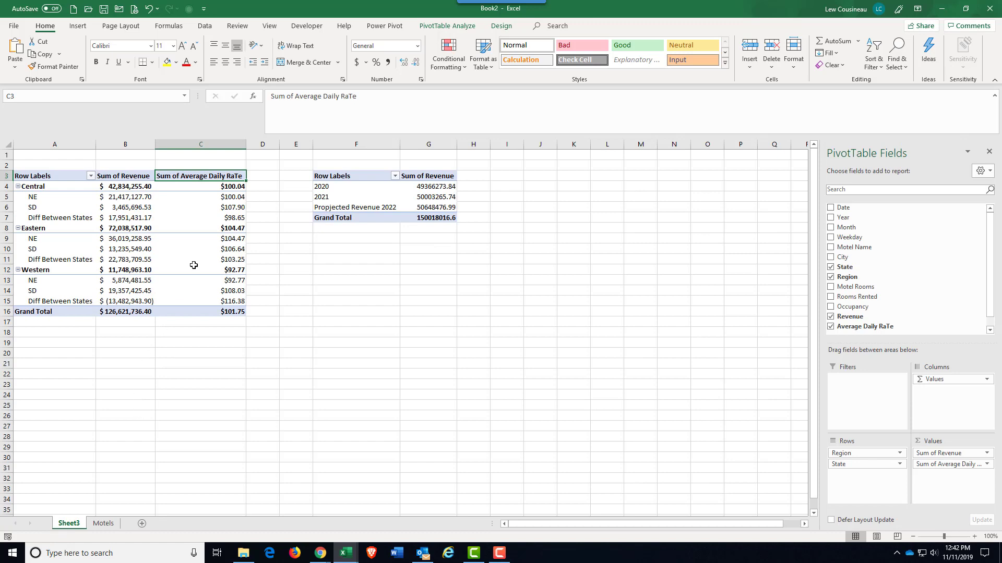
pyautogui.click(447, 26)
pyautogui.click(552, 58)
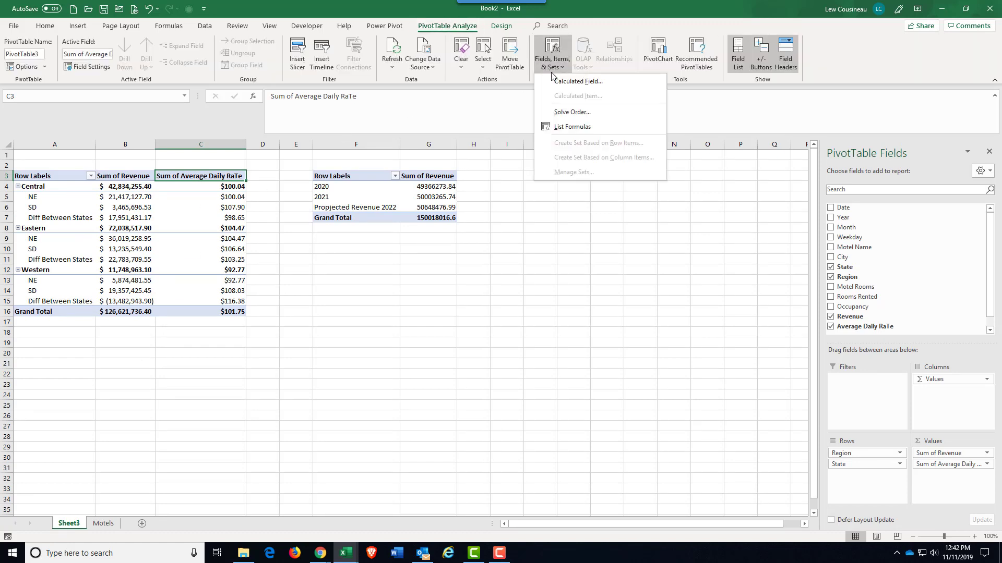
pyautogui.click(558, 80)
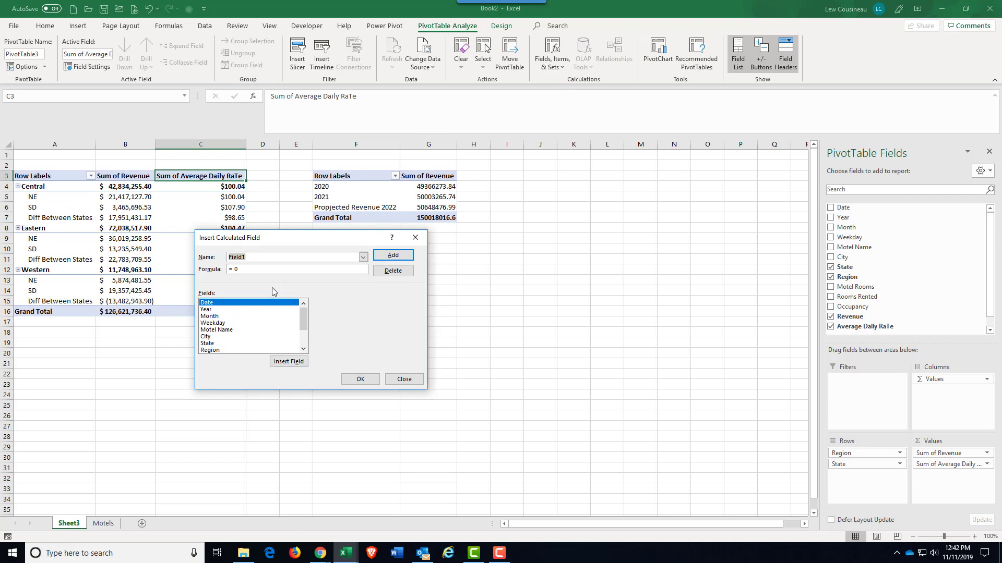
pyautogui.write('Revenue Per room')
pyautogui.click(304, 338)
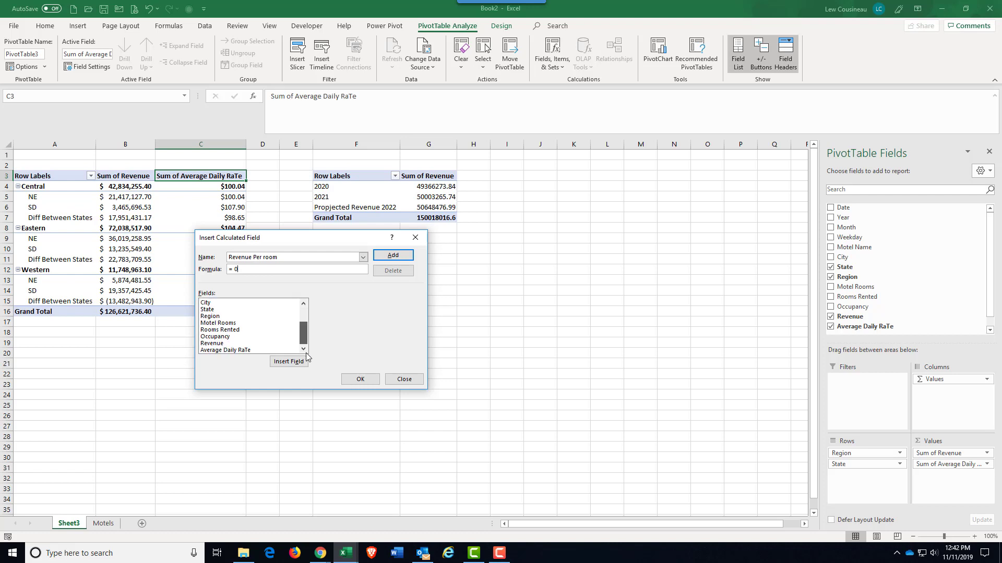
pyautogui.doubleClick(209, 344)
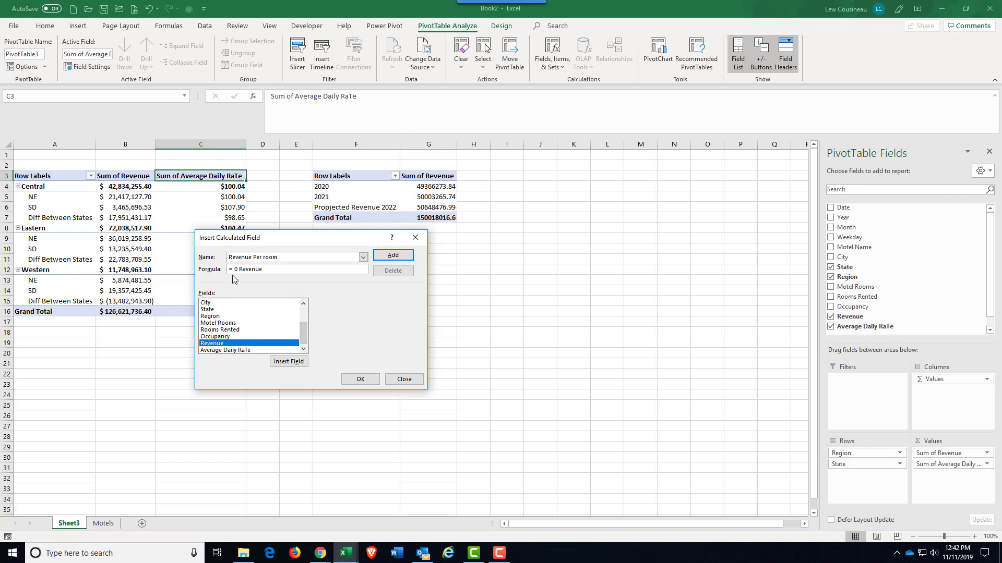
pyautogui.press('BackSpace')
pyautogui.click(225, 324)
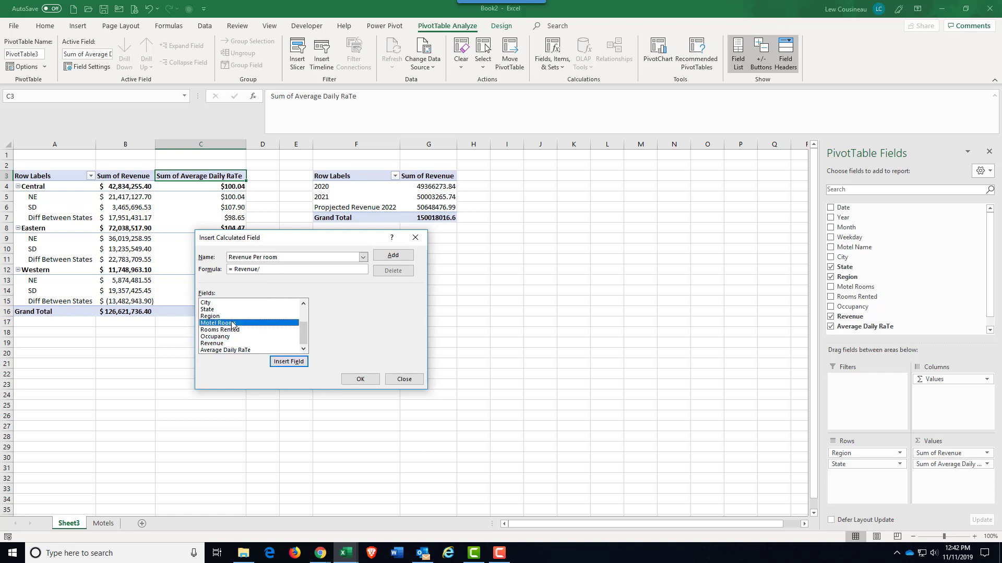
pyautogui.doubleClick(232, 324)
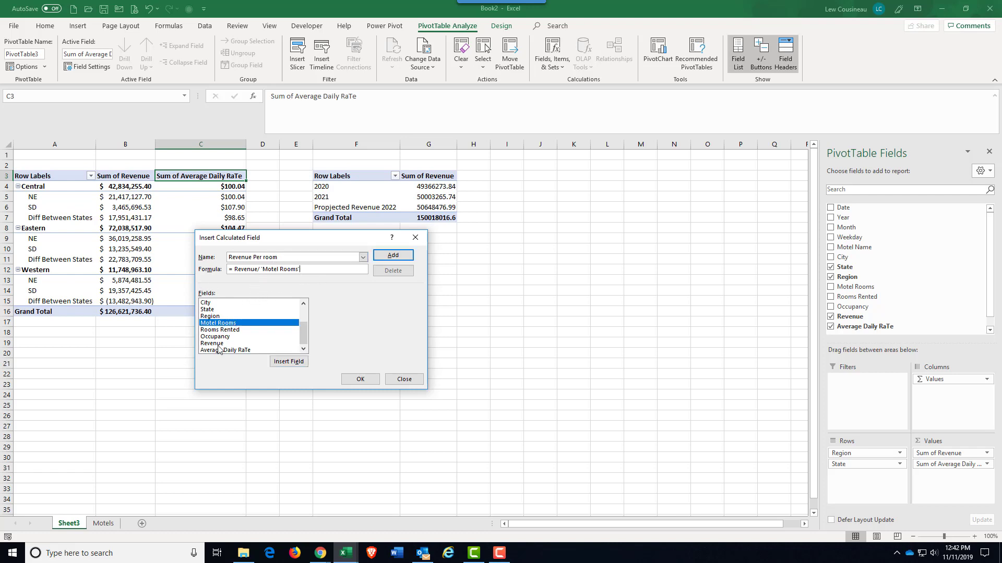
pyautogui.click(358, 380)
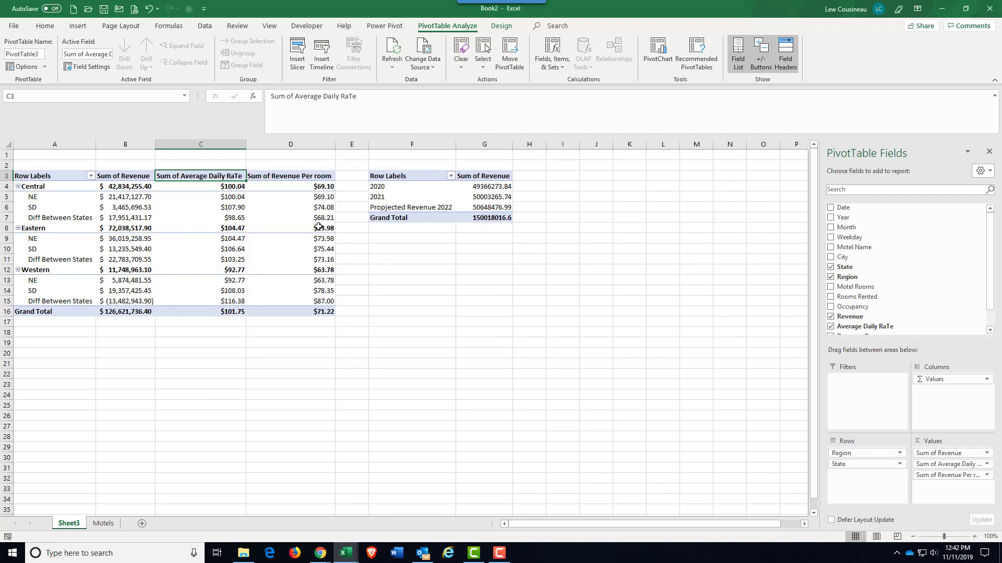
# Step: Compare the Average Daily RaTe and Revenue Per room values for the Central region in the PivotTable
pyautogui.moveTo(230, 188); pyautogui.dragTo(222, 212)
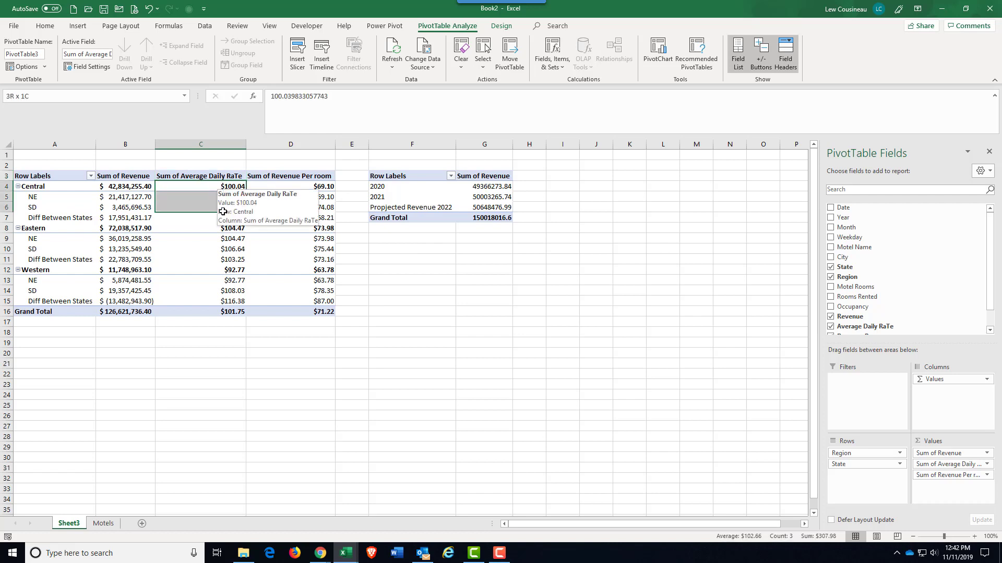
pyautogui.click(186, 186)
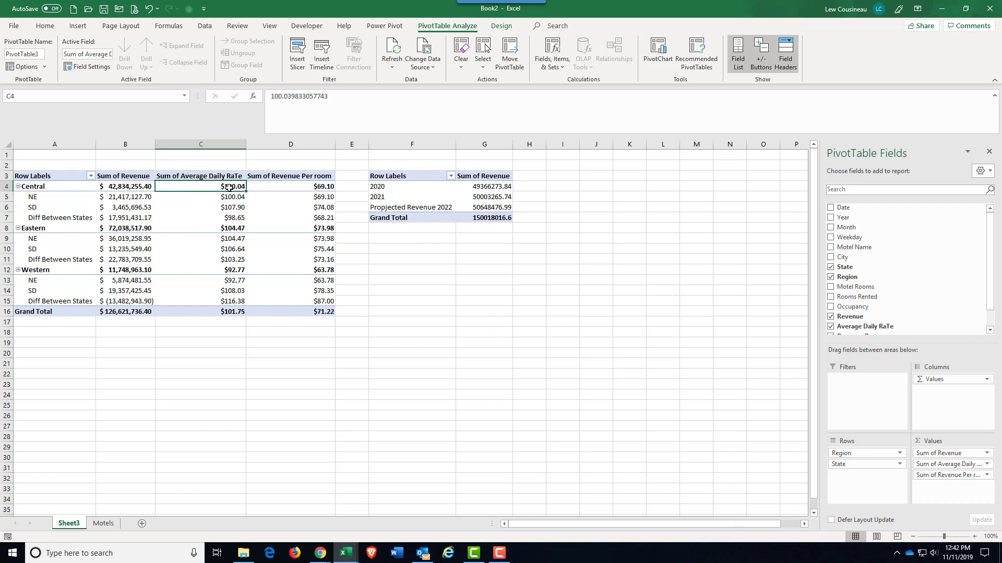
pyautogui.moveTo(231, 187)
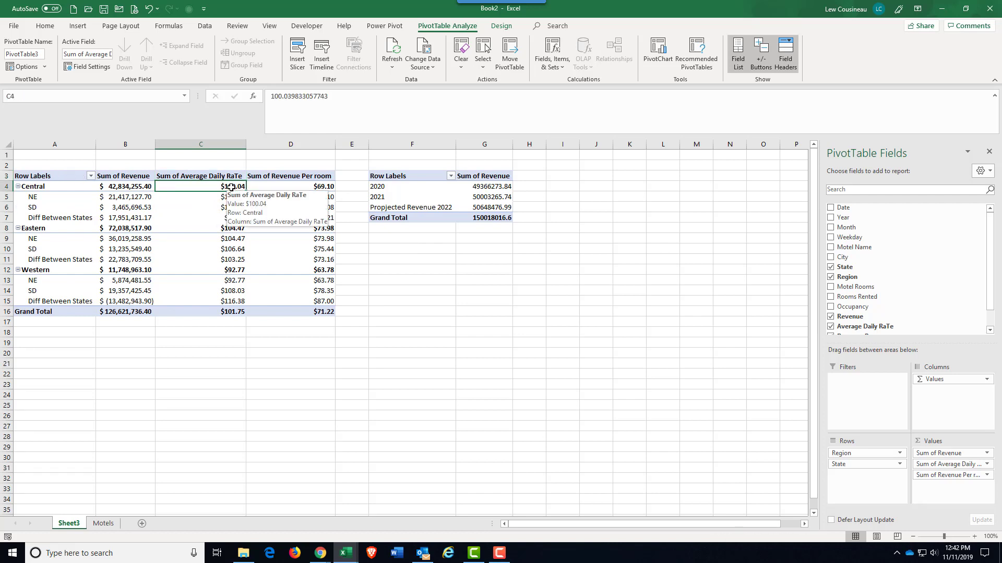
pyautogui.click(305, 188)
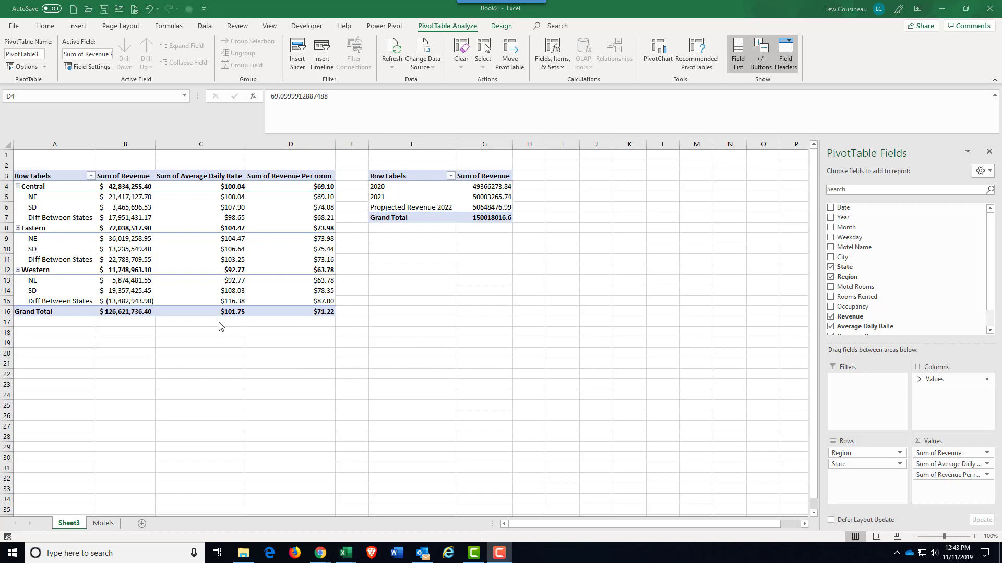
pyautogui.click(156, 218)
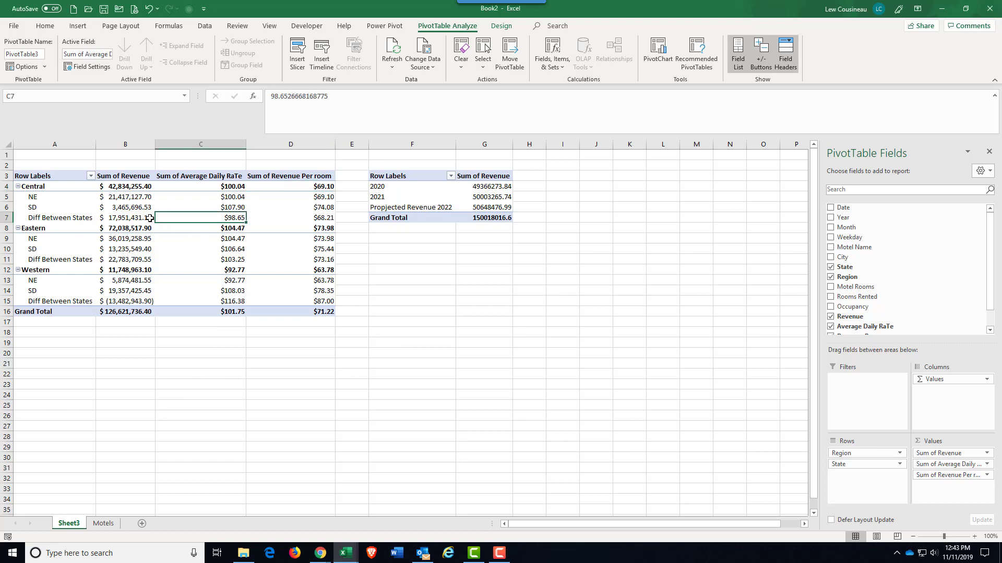
# Step: Review the available Show Values As calculations for Sum of Revenue without applying one, and the Central state rows and Average Daily RaTe column
pyautogui.click(148, 175)
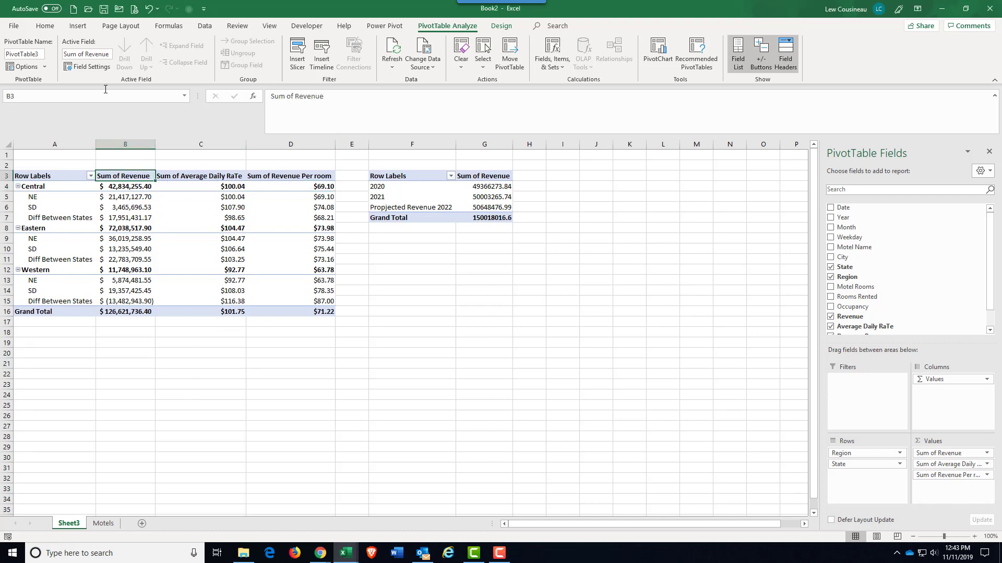
pyautogui.click(94, 66)
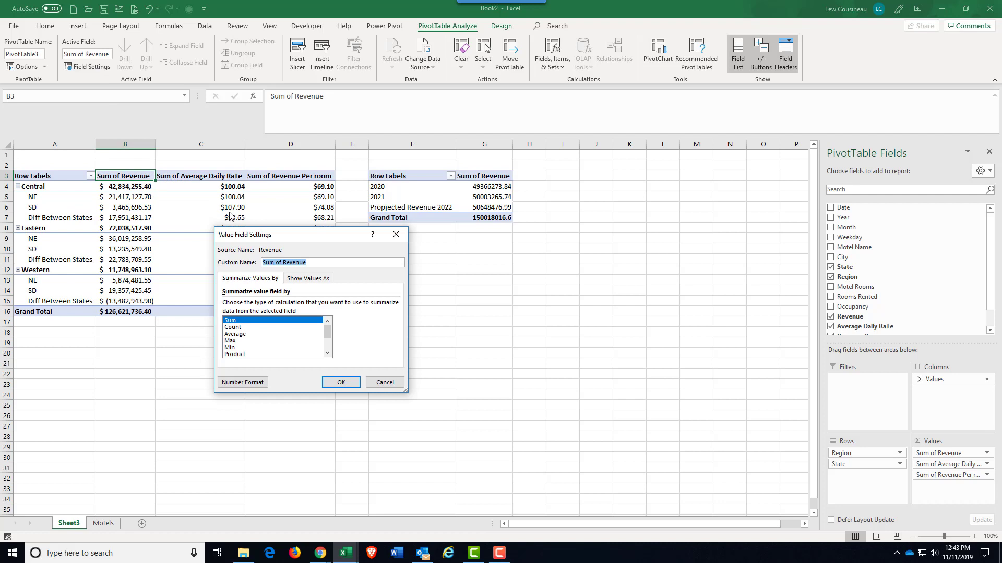
pyautogui.click(308, 280)
pyautogui.click(395, 304)
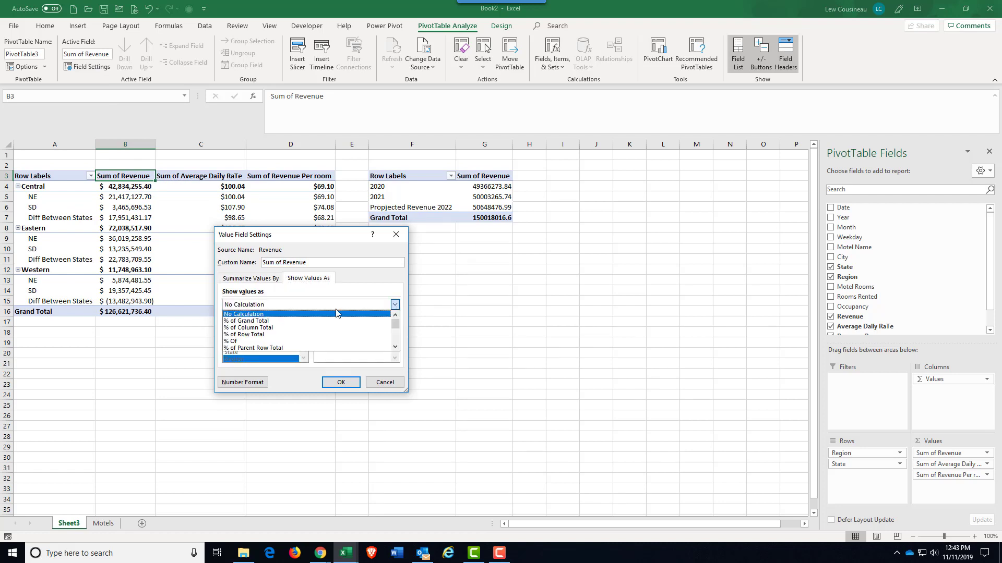
pyautogui.scroll(-3, 274, 339)
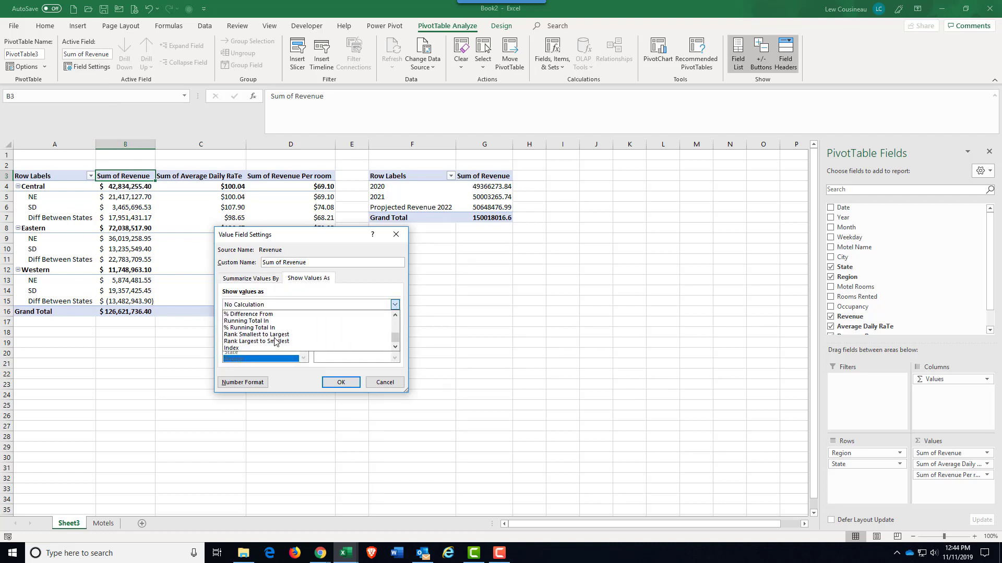
pyautogui.click(397, 383)
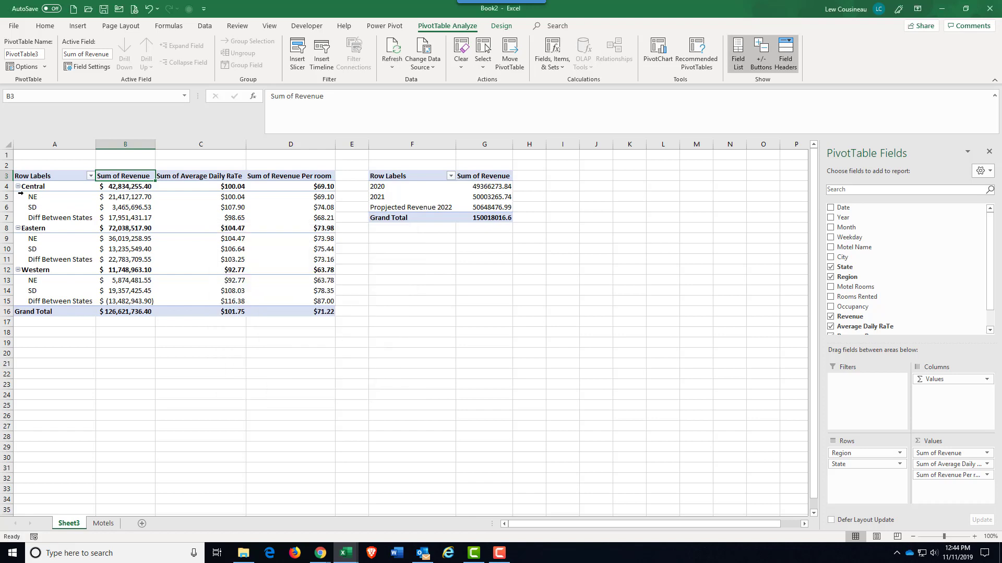
pyautogui.moveTo(31, 197); pyautogui.dragTo(32, 218)
pyautogui.click(215, 179)
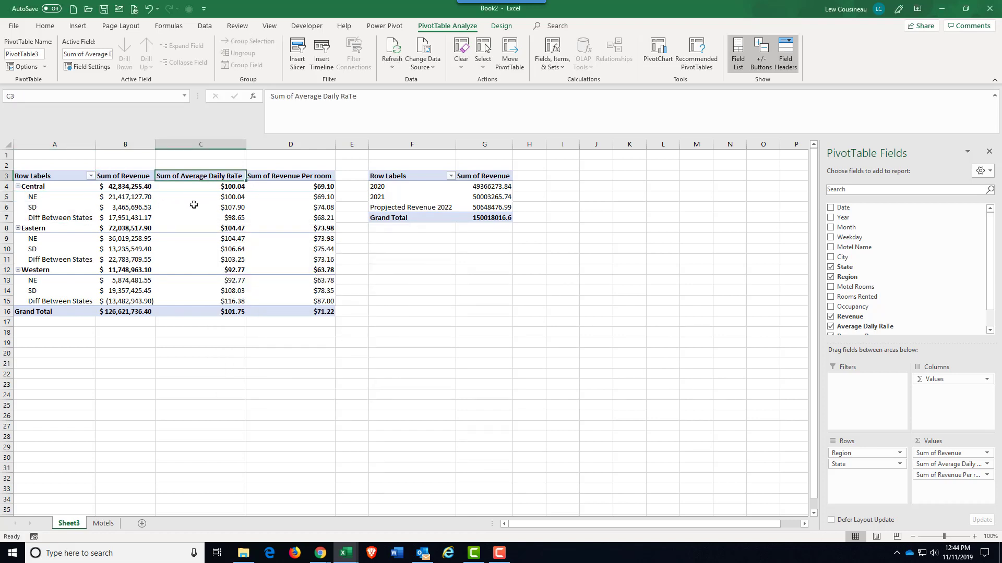